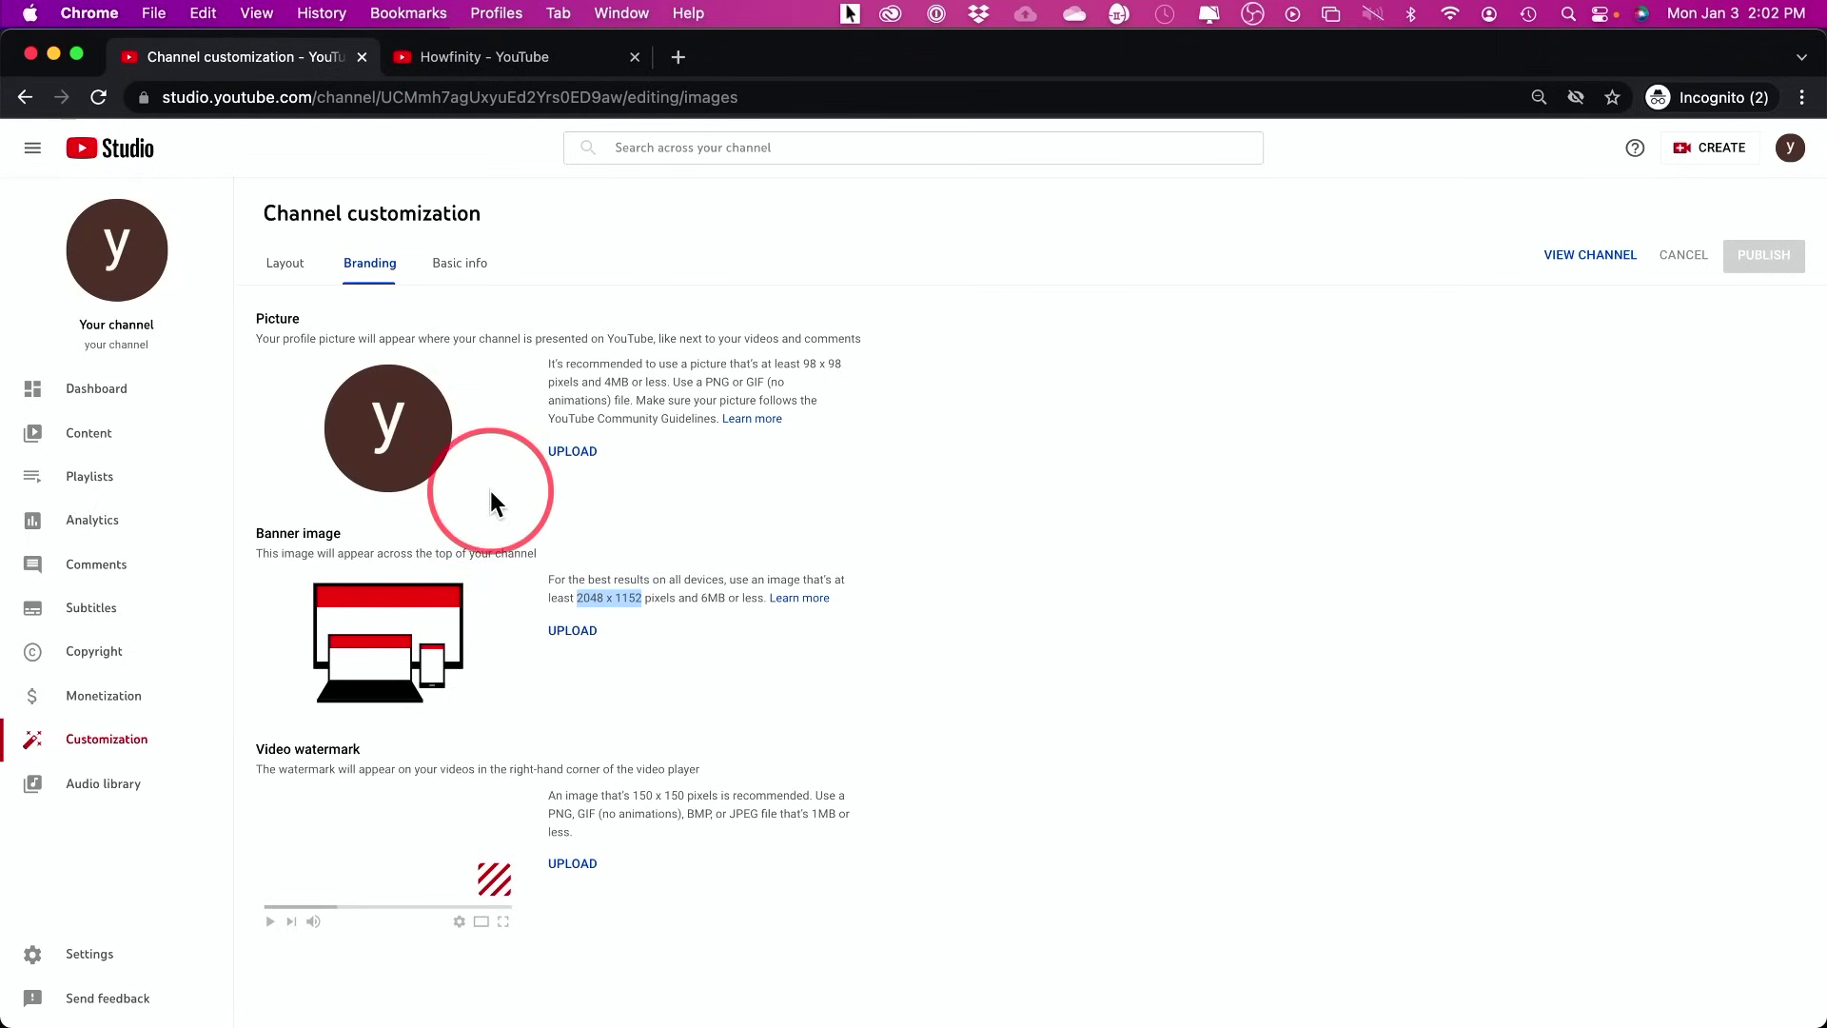
Switch from the Branding tab to the channel's Basic info tab
{"action": "left_click", "coordinate": [461, 266]}
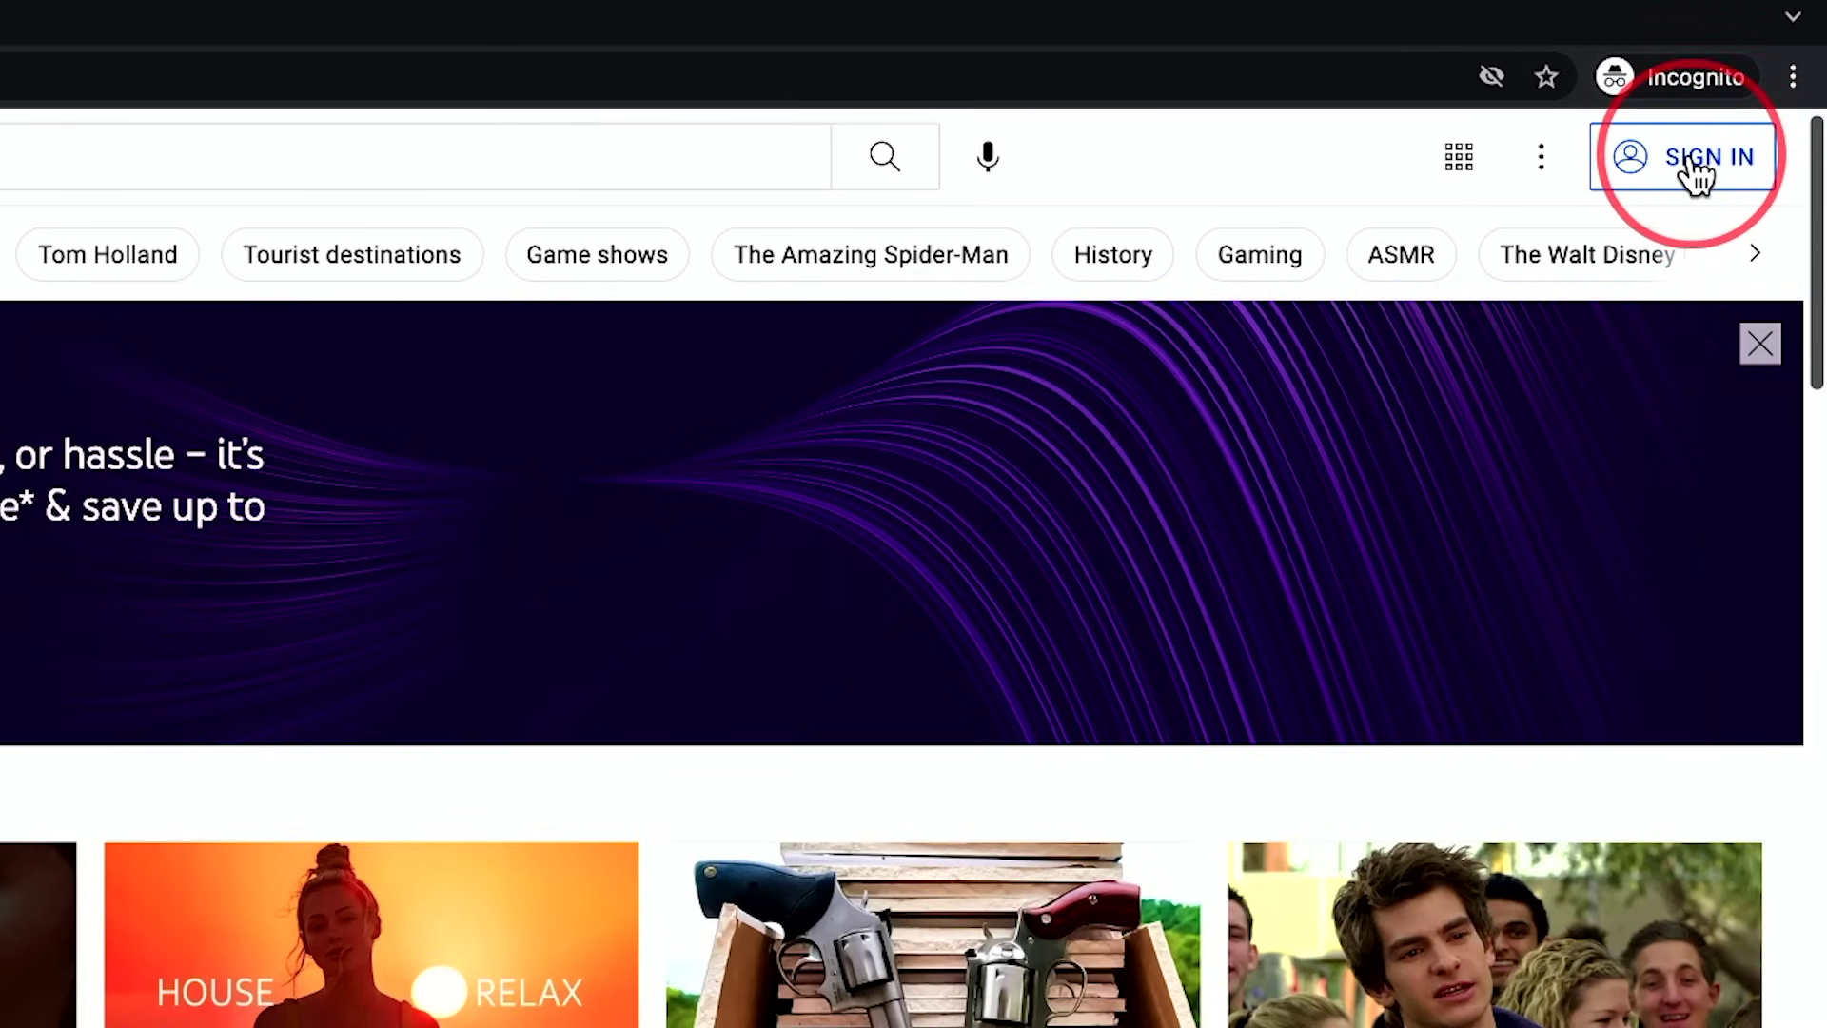
Sign in to YouTube from the top-right SIGN IN button
{"action": "left_click", "coordinate": [1690, 167]}
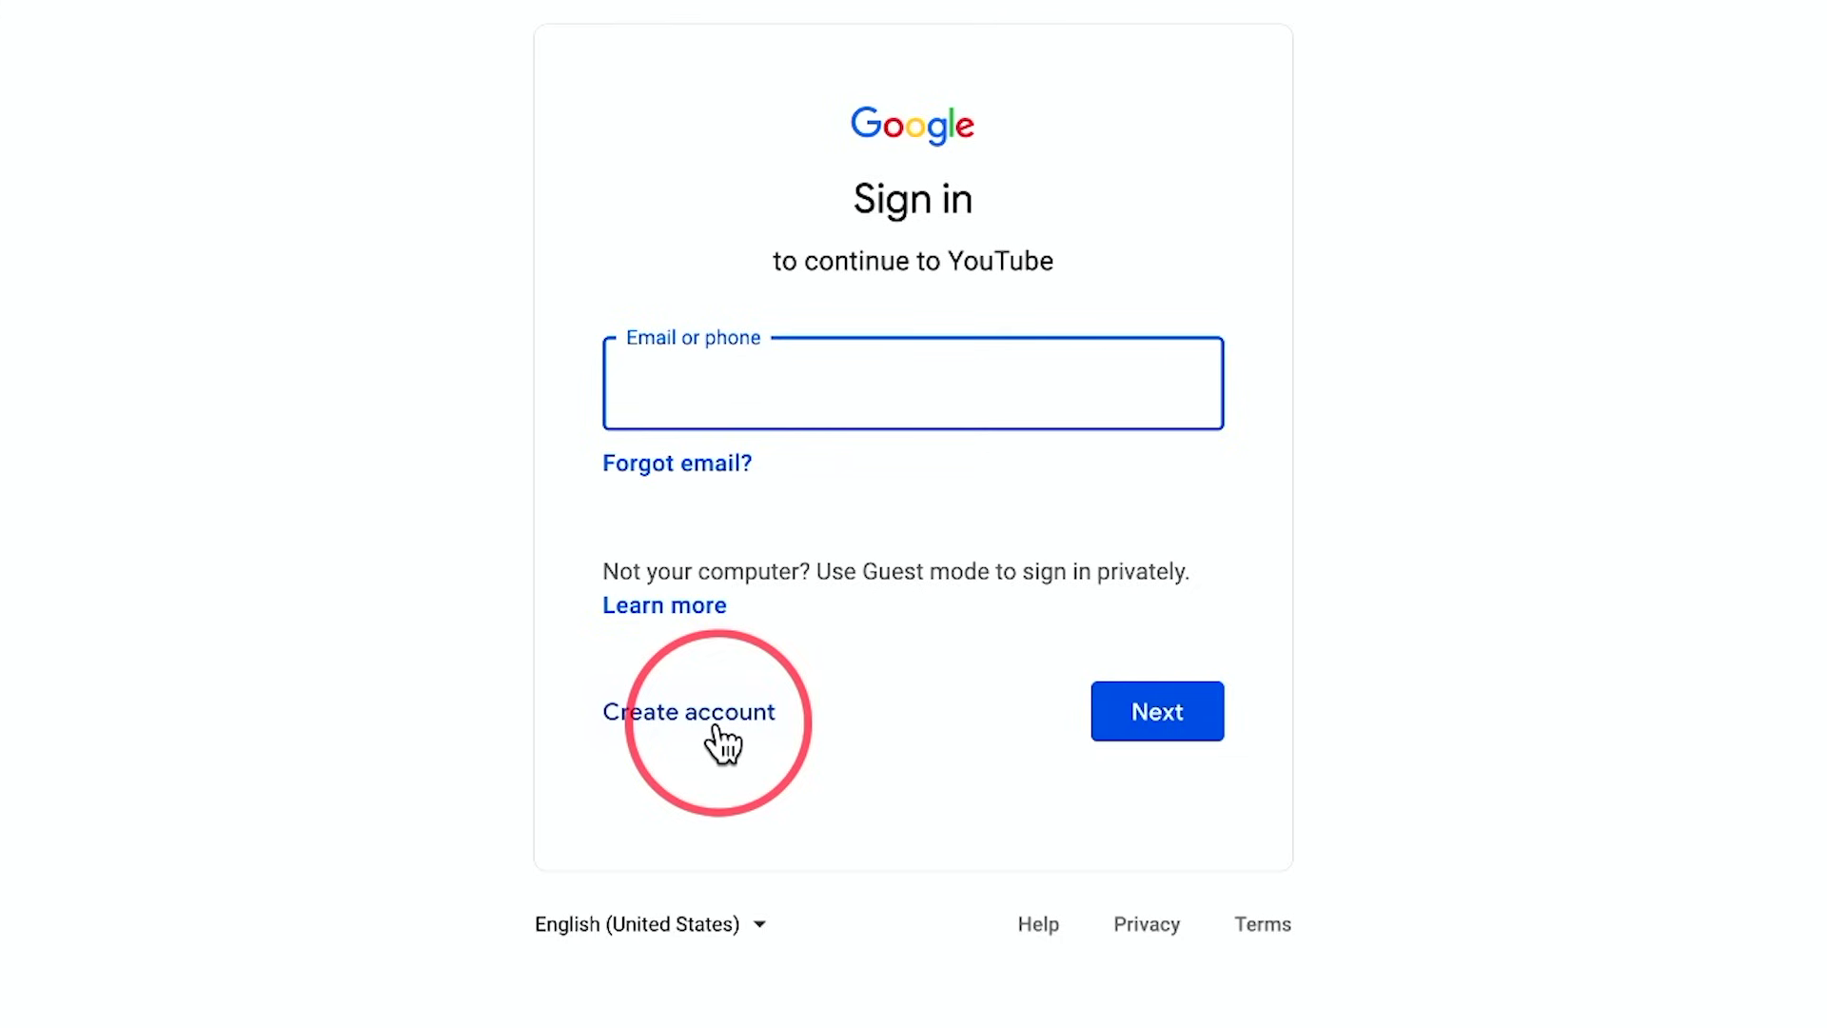
Start a personal Google account with a new Gmail address, then sign in with an existing account instead
{"action": "left_click", "coordinate": [647, 723]}
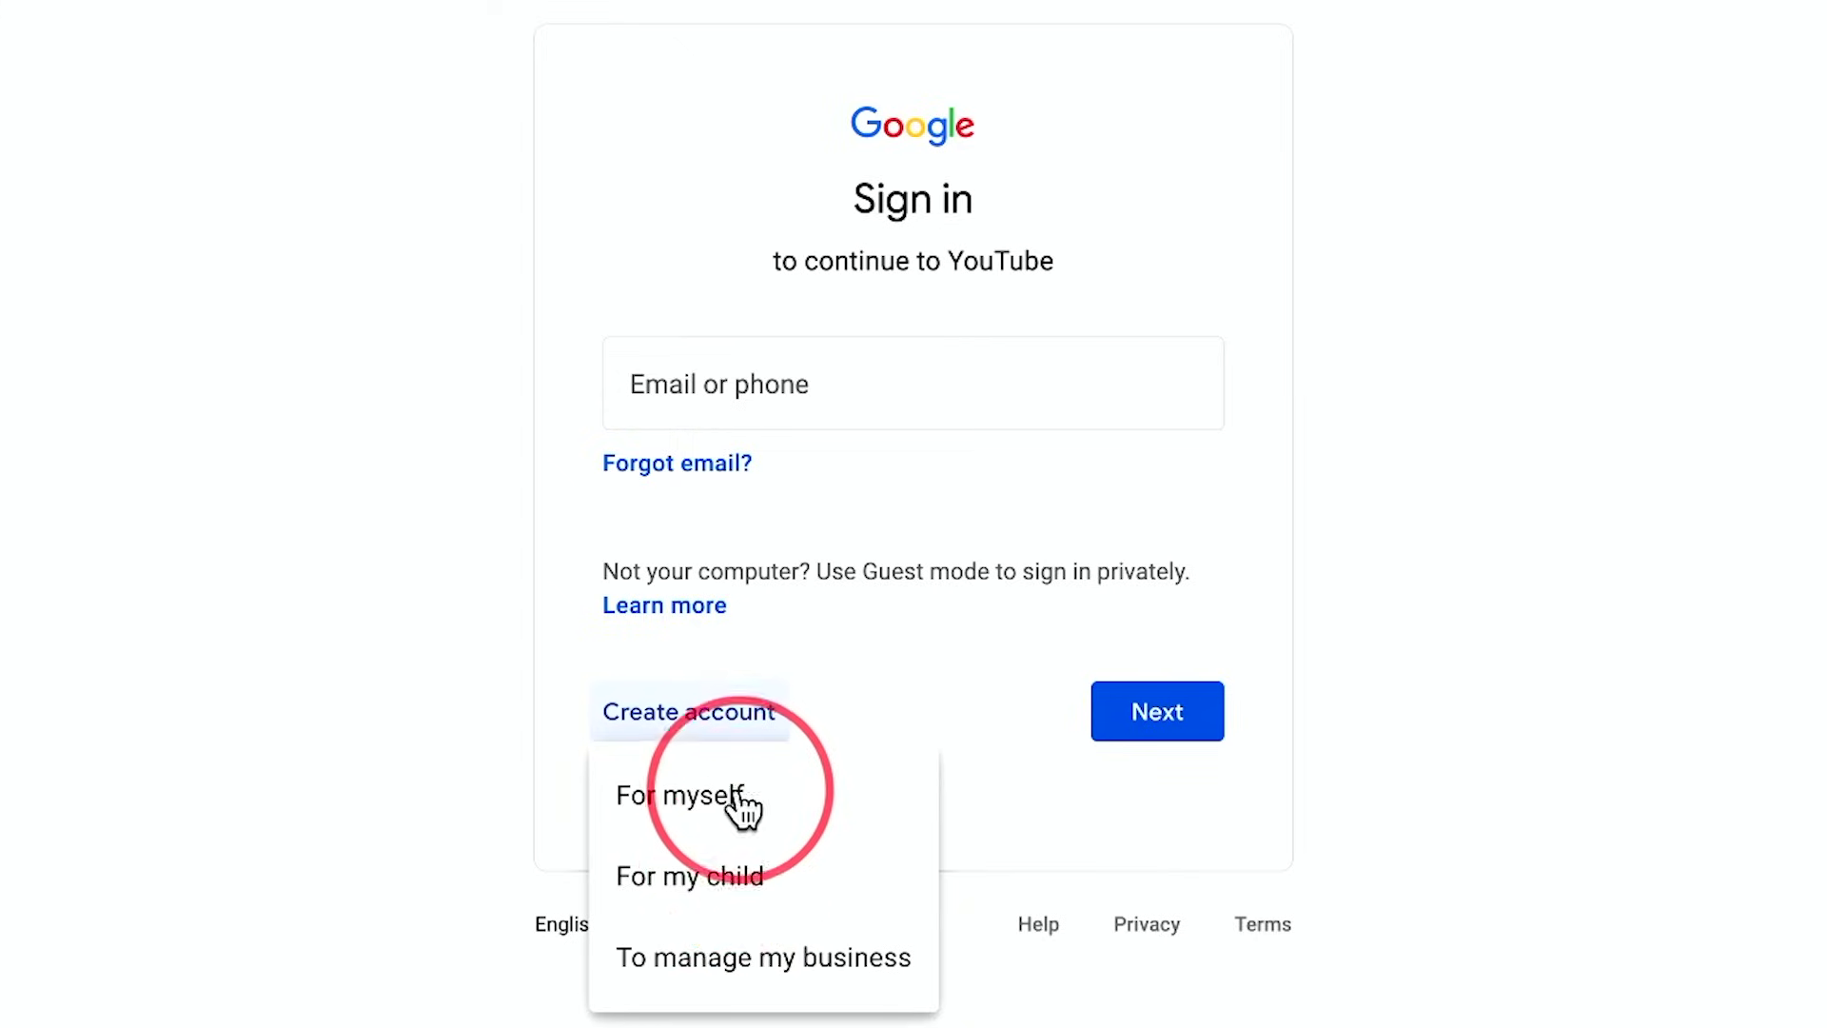
{"action": "left_click", "coordinate": [773, 965]}
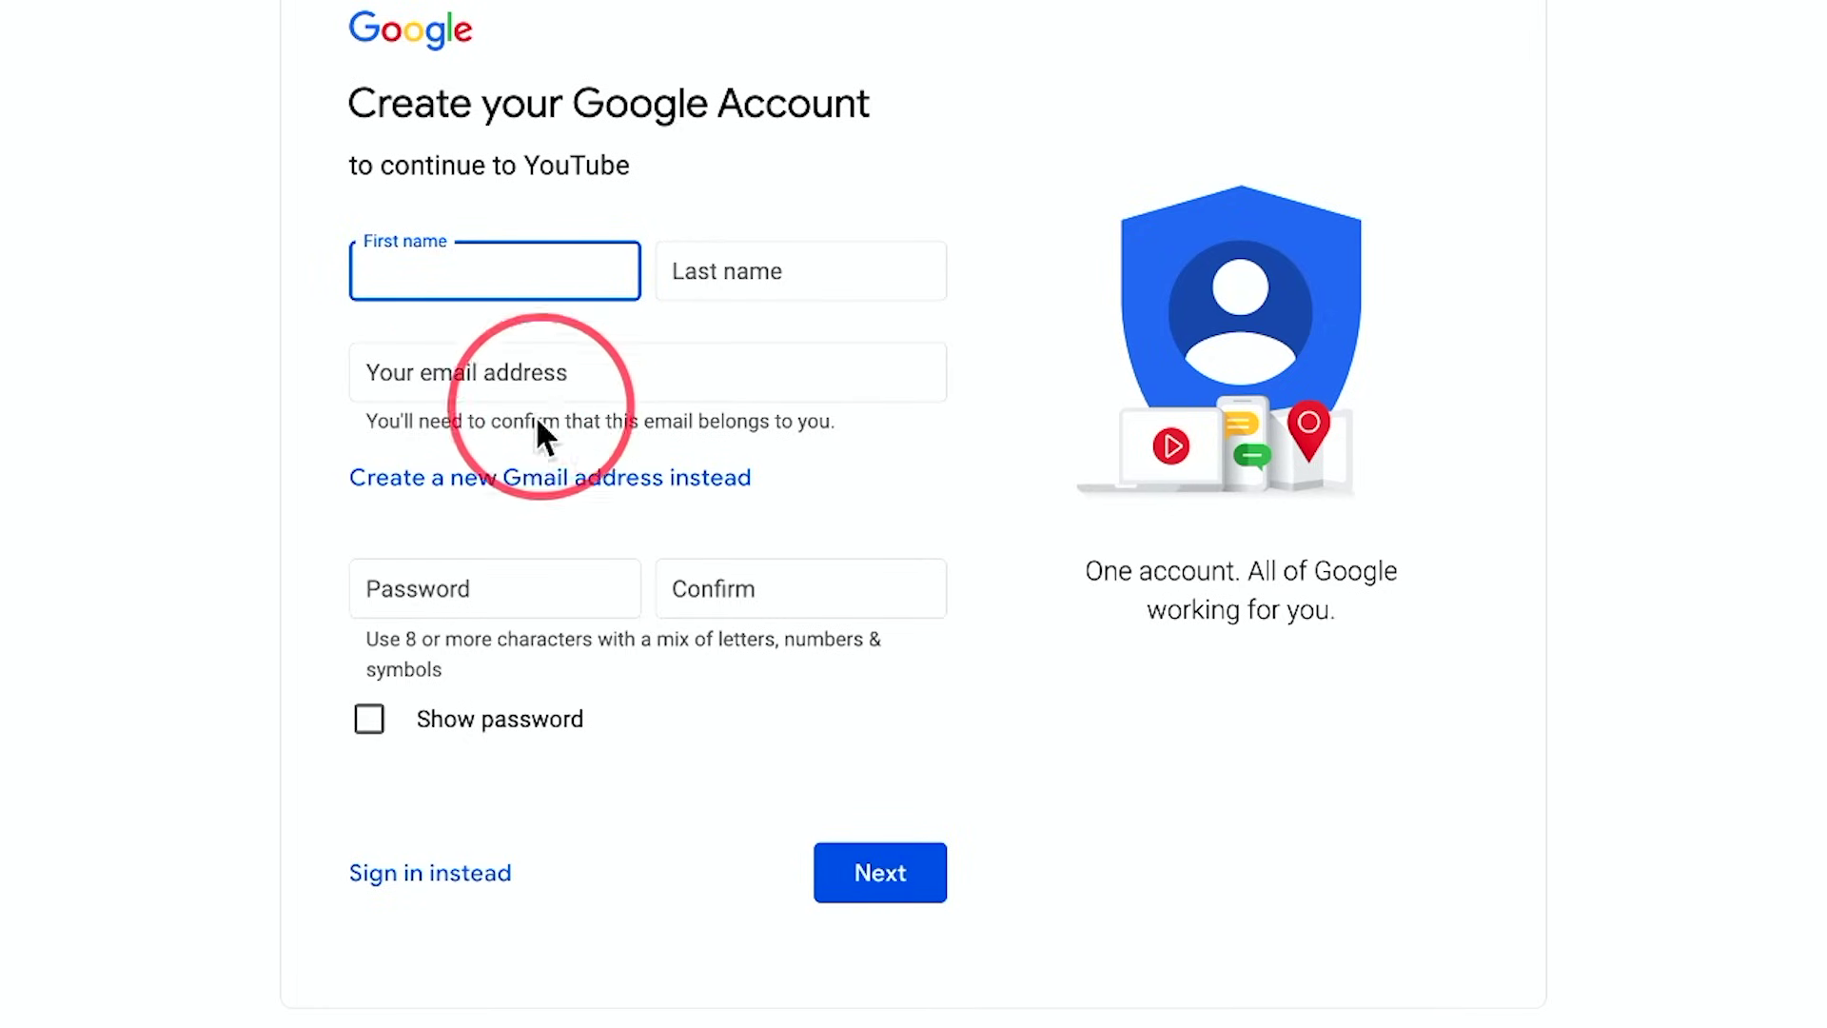
{"action": "left_click", "coordinate": [489, 497]}
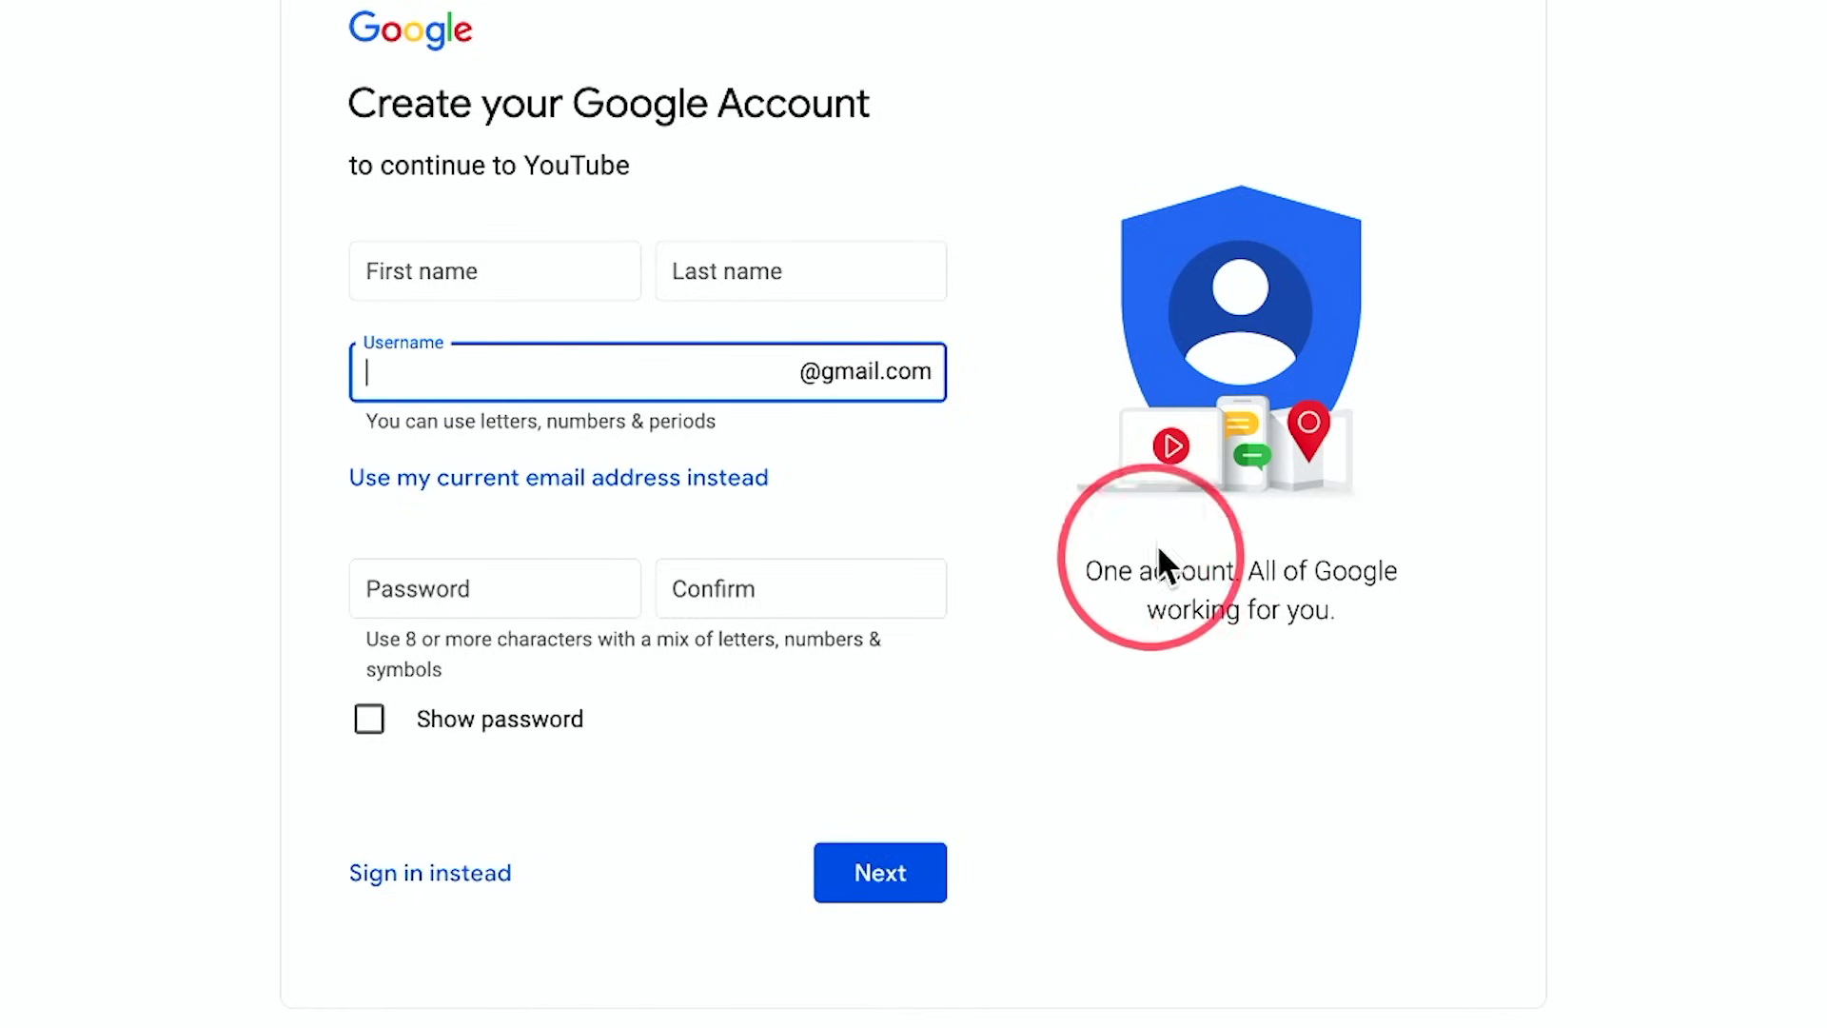
{"action": "left_click", "coordinate": [411, 870]}
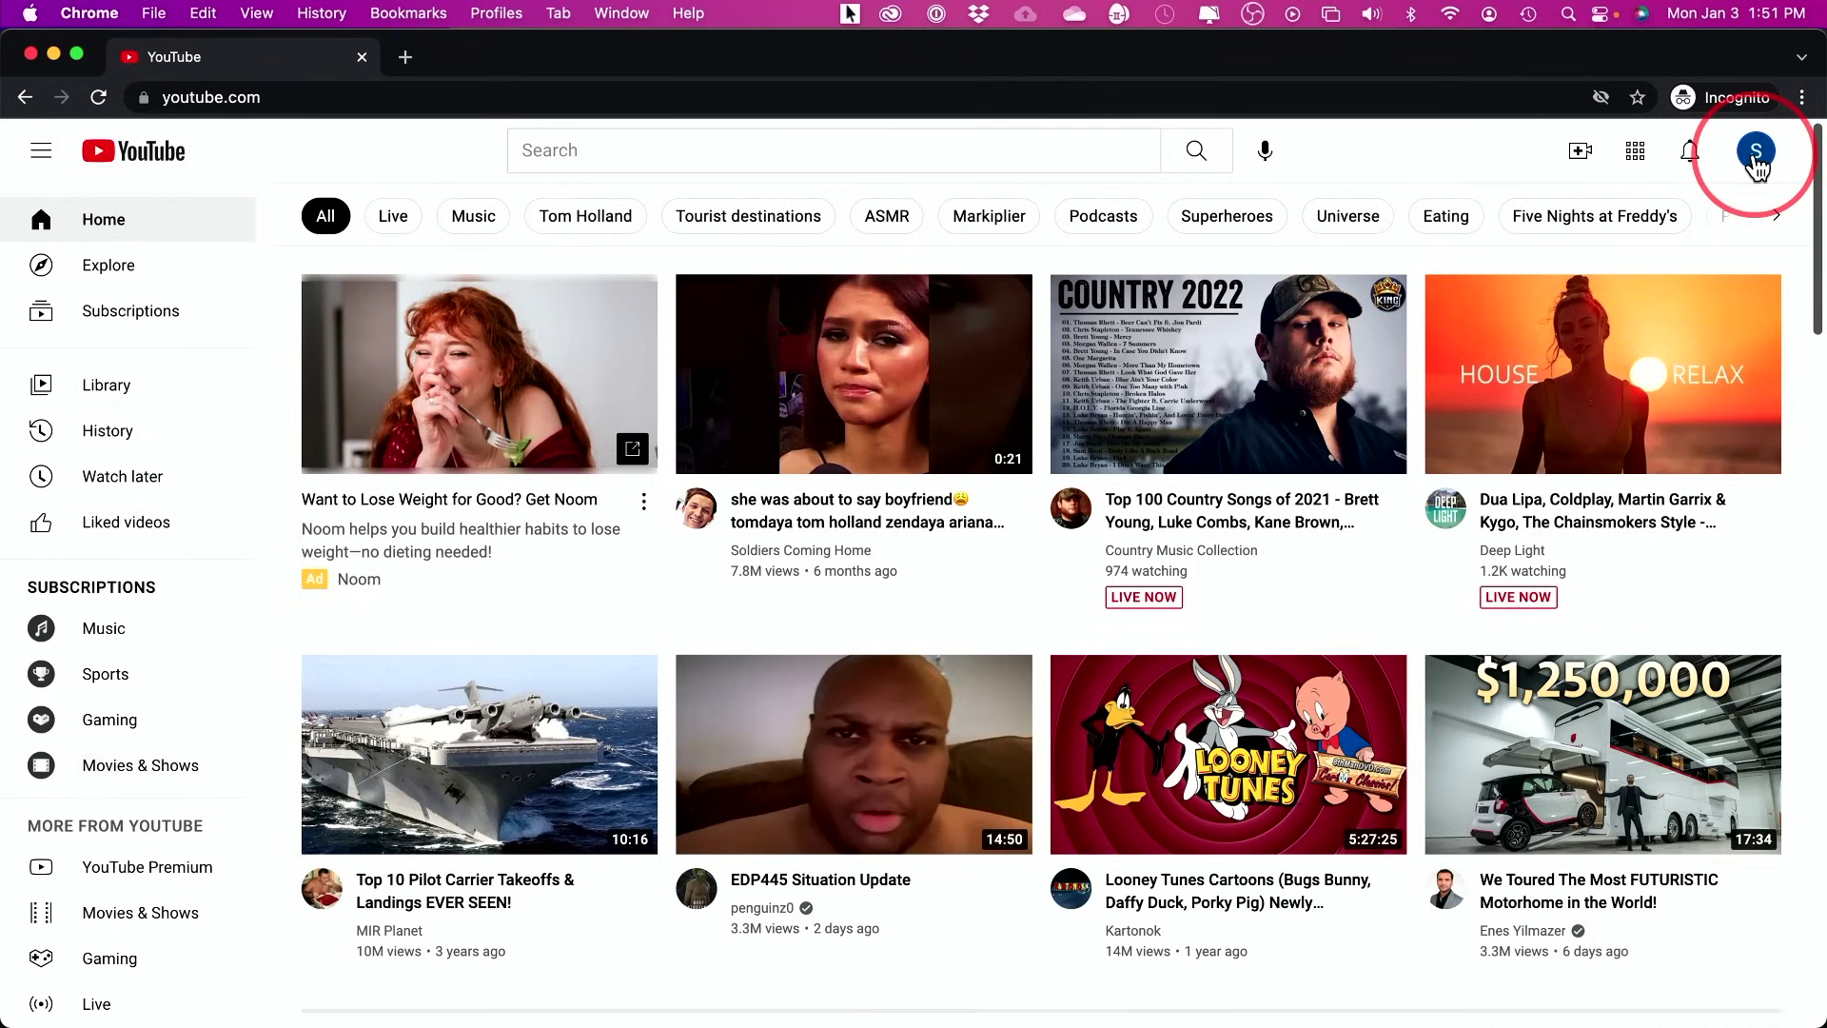
Create a new YouTube channel named 'your channel' from the account menu
{"action": "left_click", "coordinate": [1755, 152]}
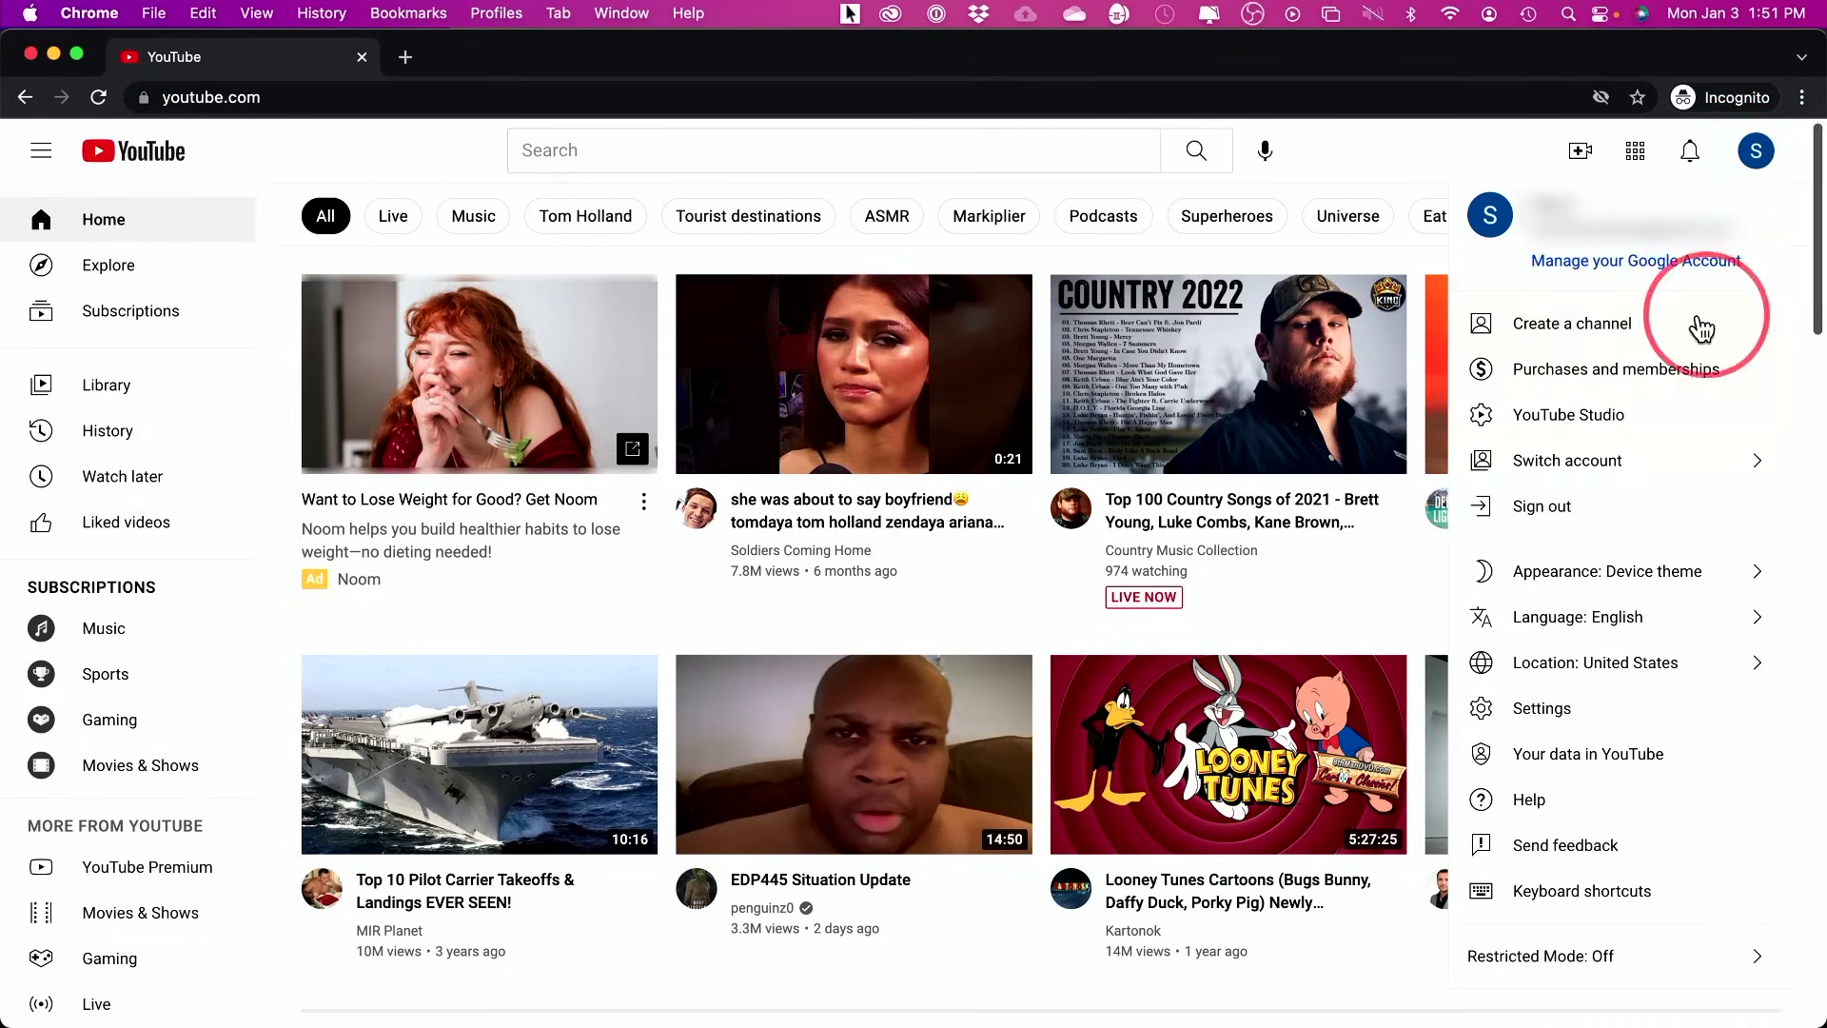
{"action": "left_click", "coordinate": [1553, 335]}
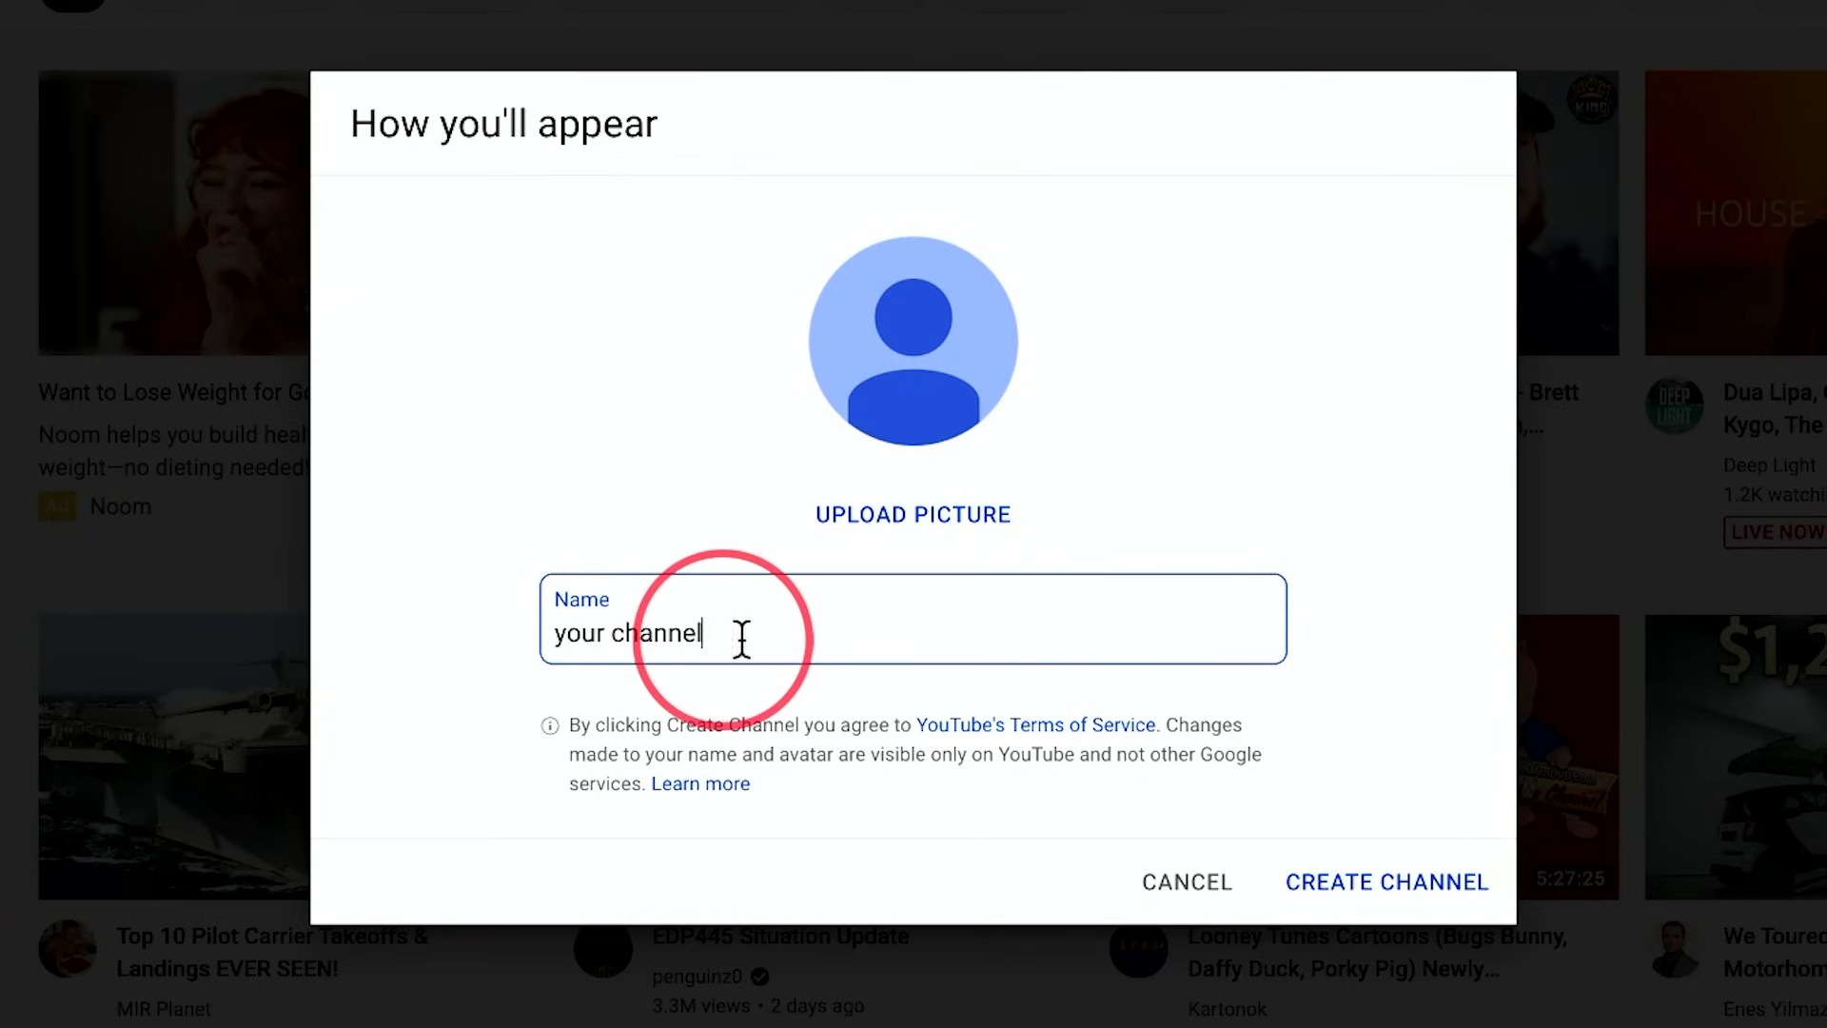
{"action": "left_click", "coordinate": [1324, 880]}
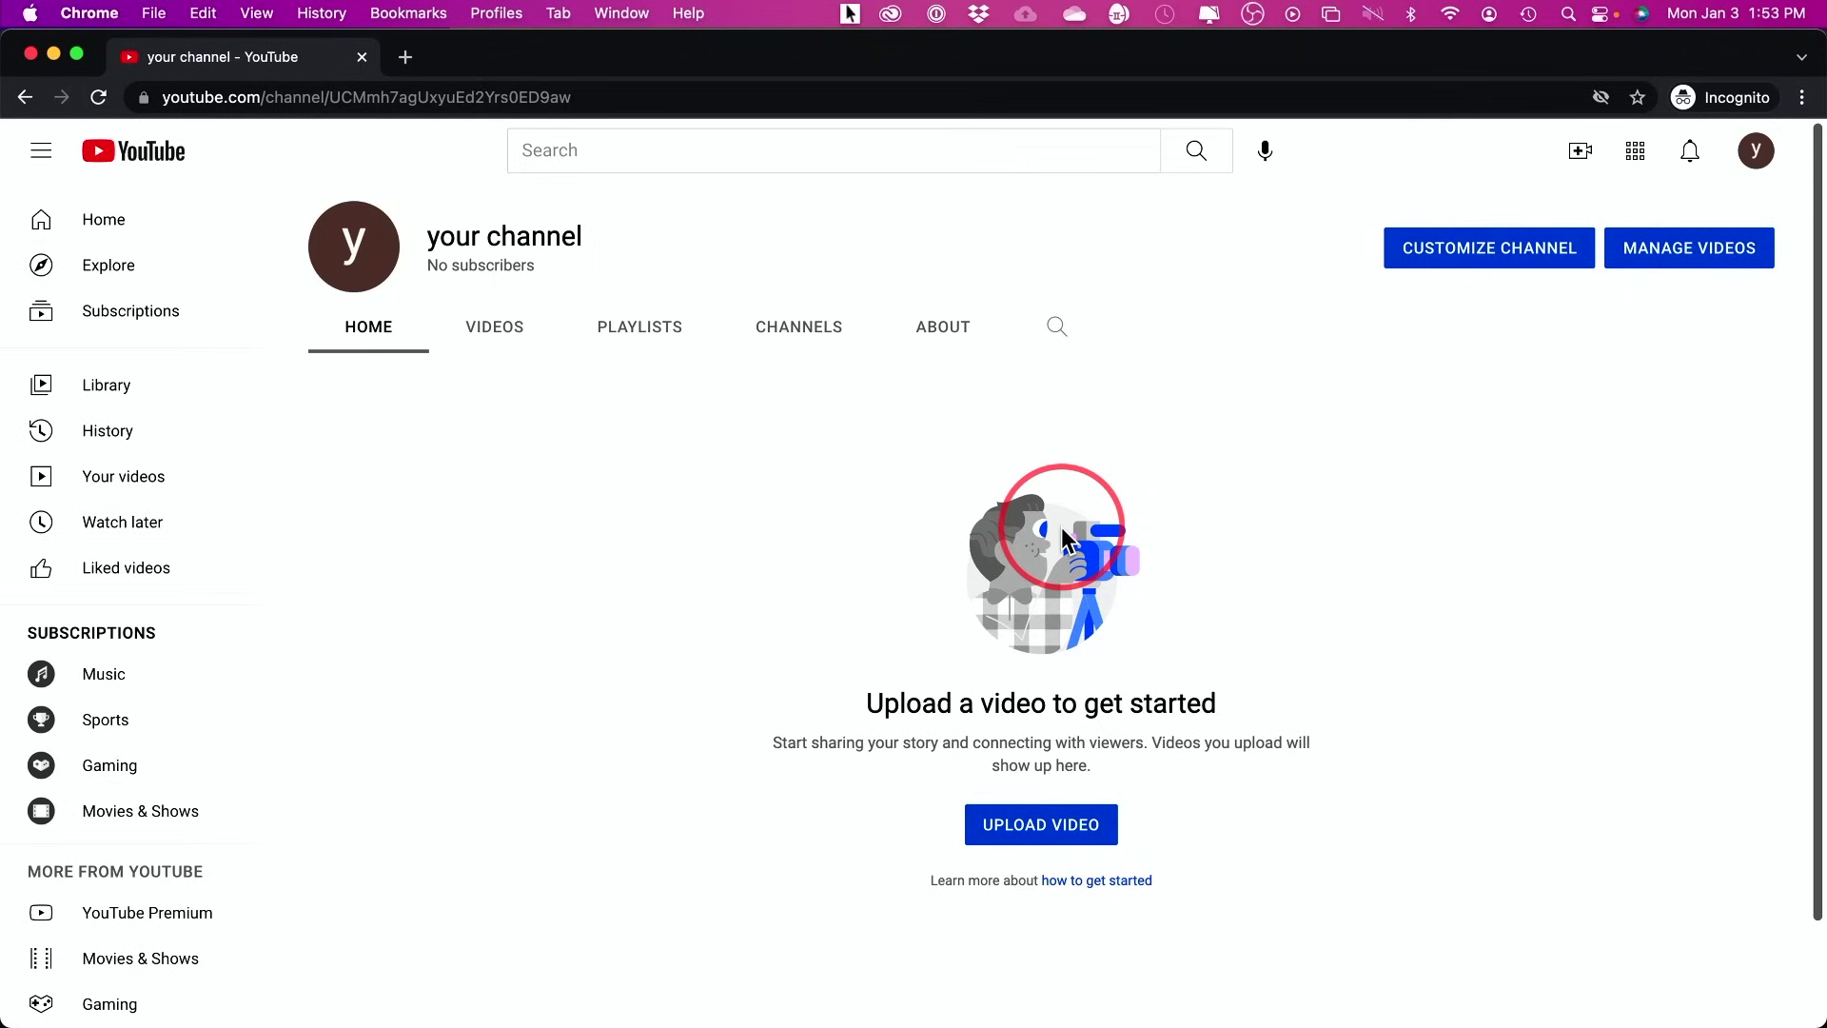
Go to the channel's YouTube Studio dashboard and bring up its Settings dialog
{"action": "left_click", "coordinate": [1757, 154]}
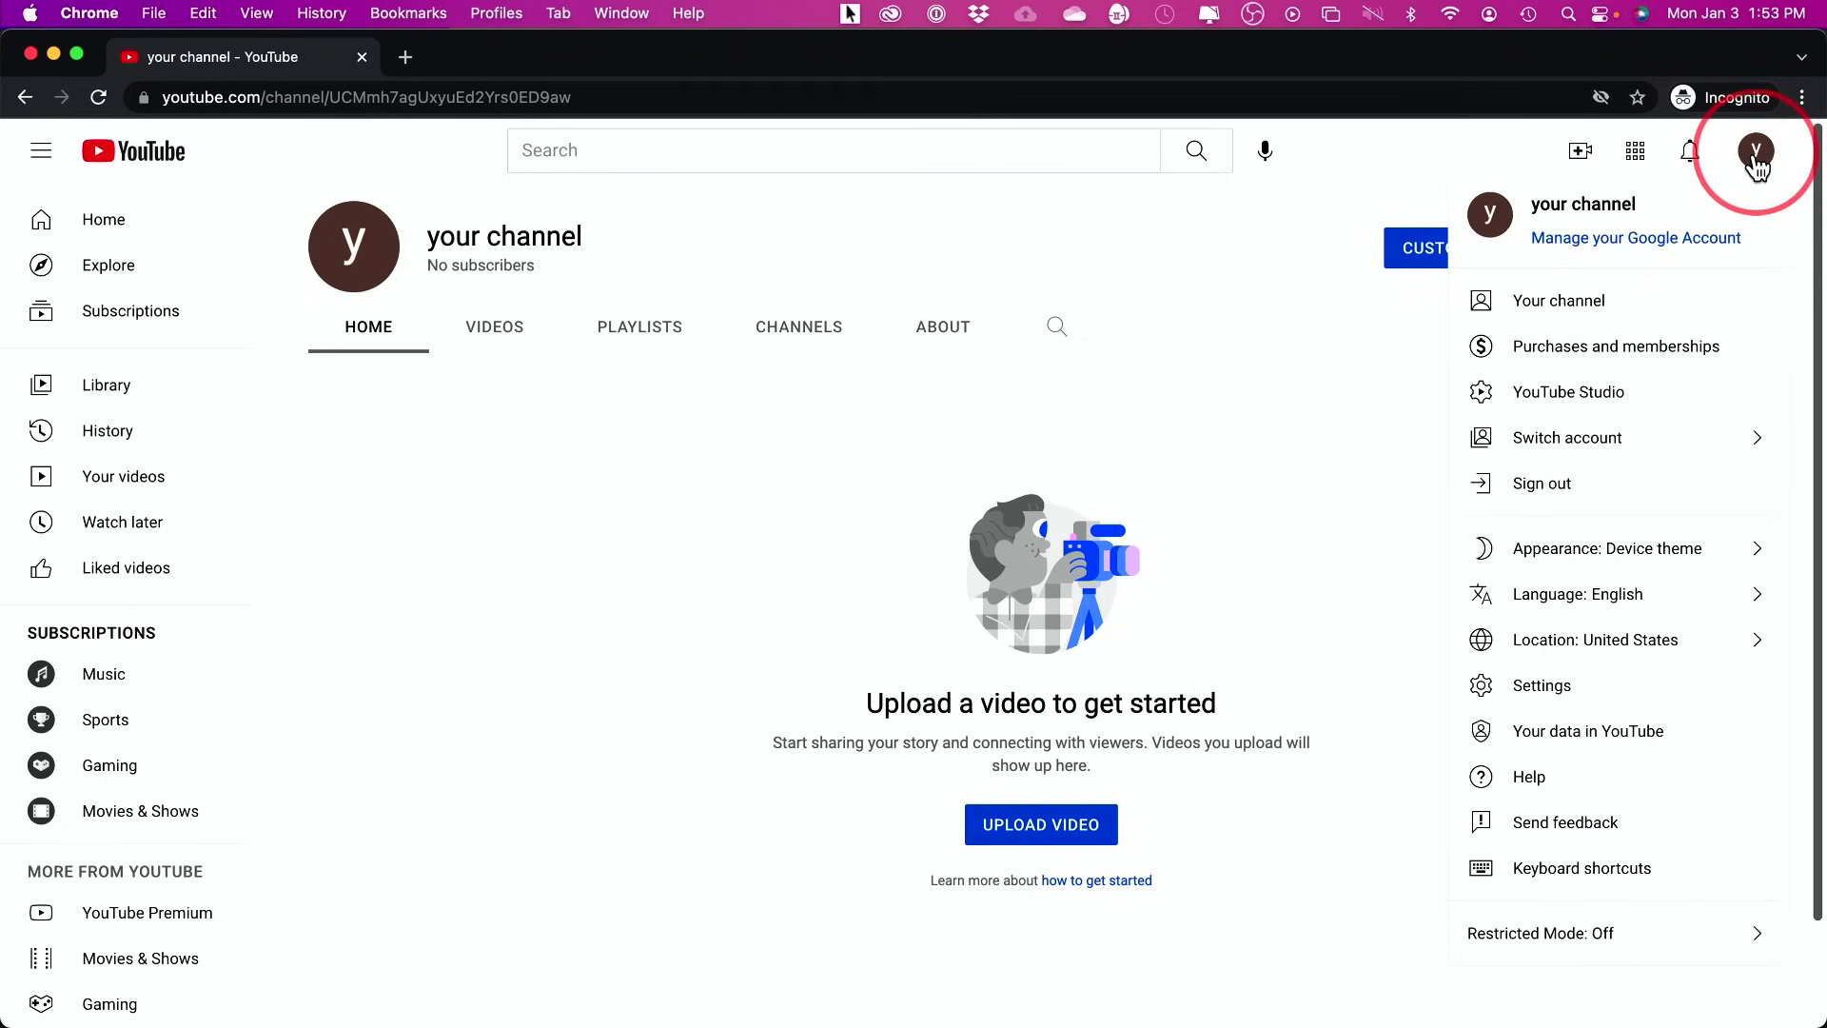
{"action": "left_click", "coordinate": [1563, 395]}
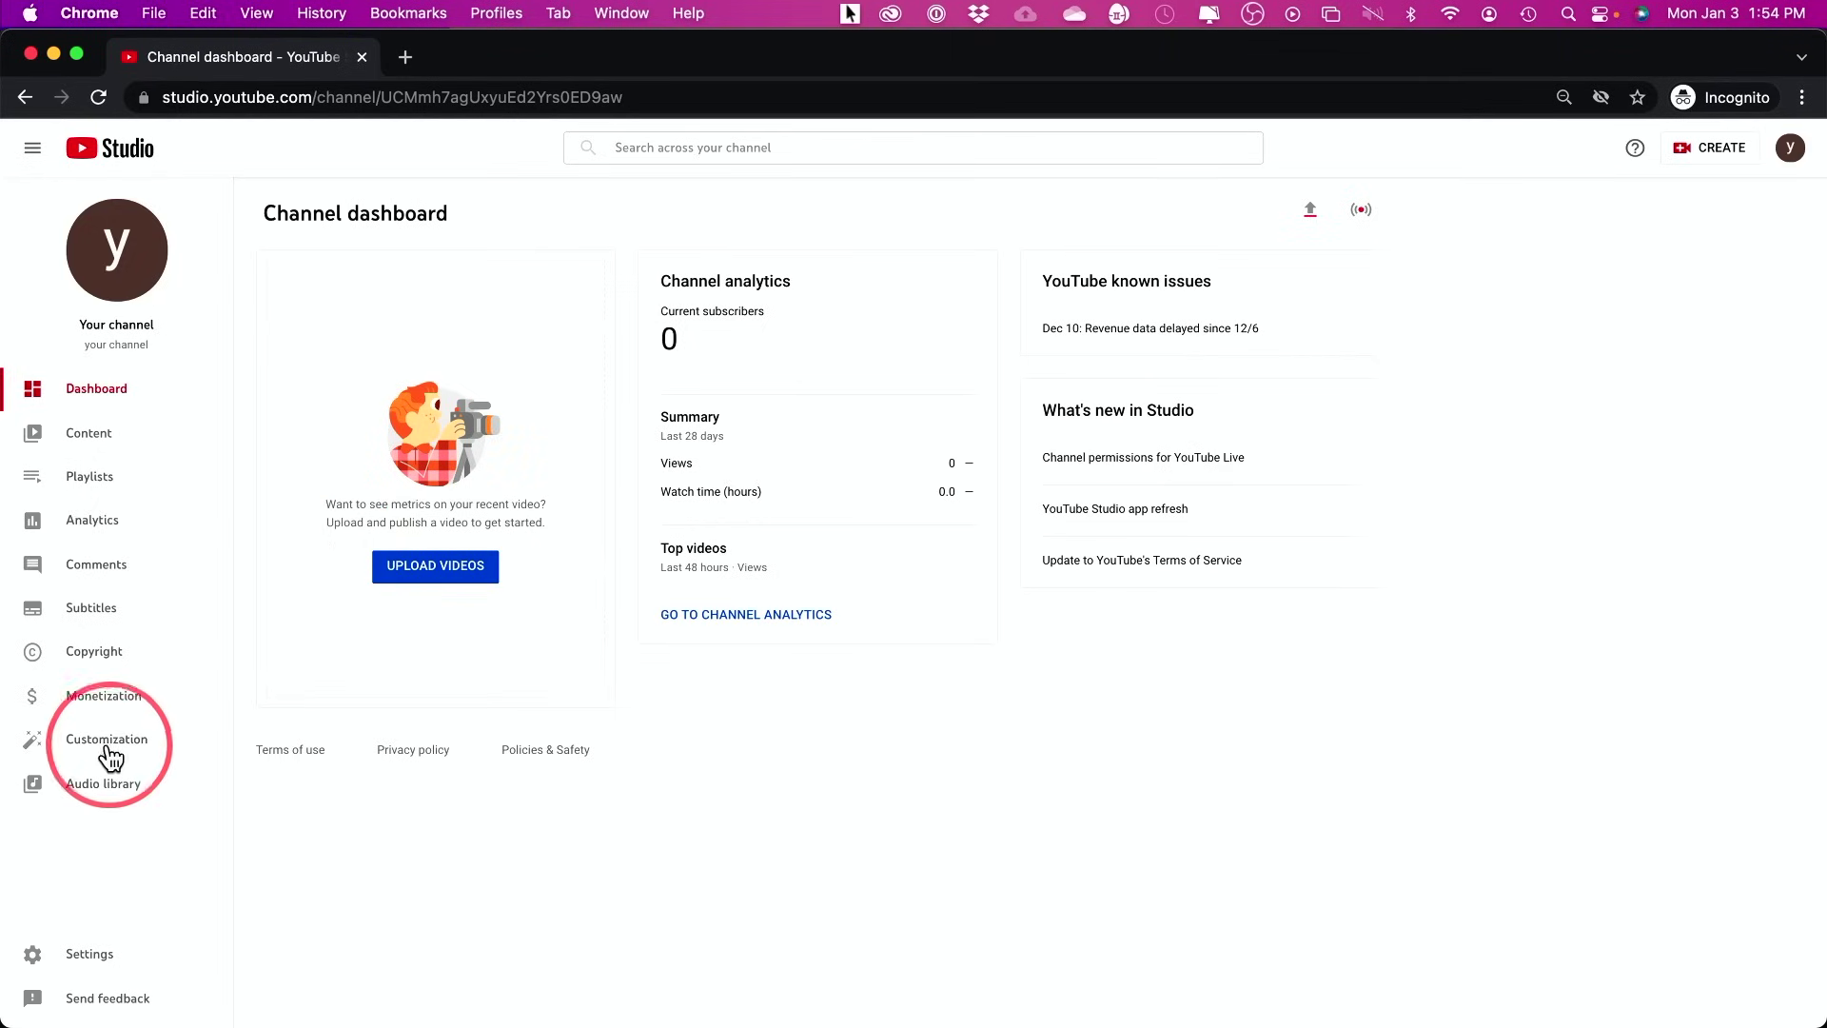
{"action": "left_click", "coordinate": [85, 967]}
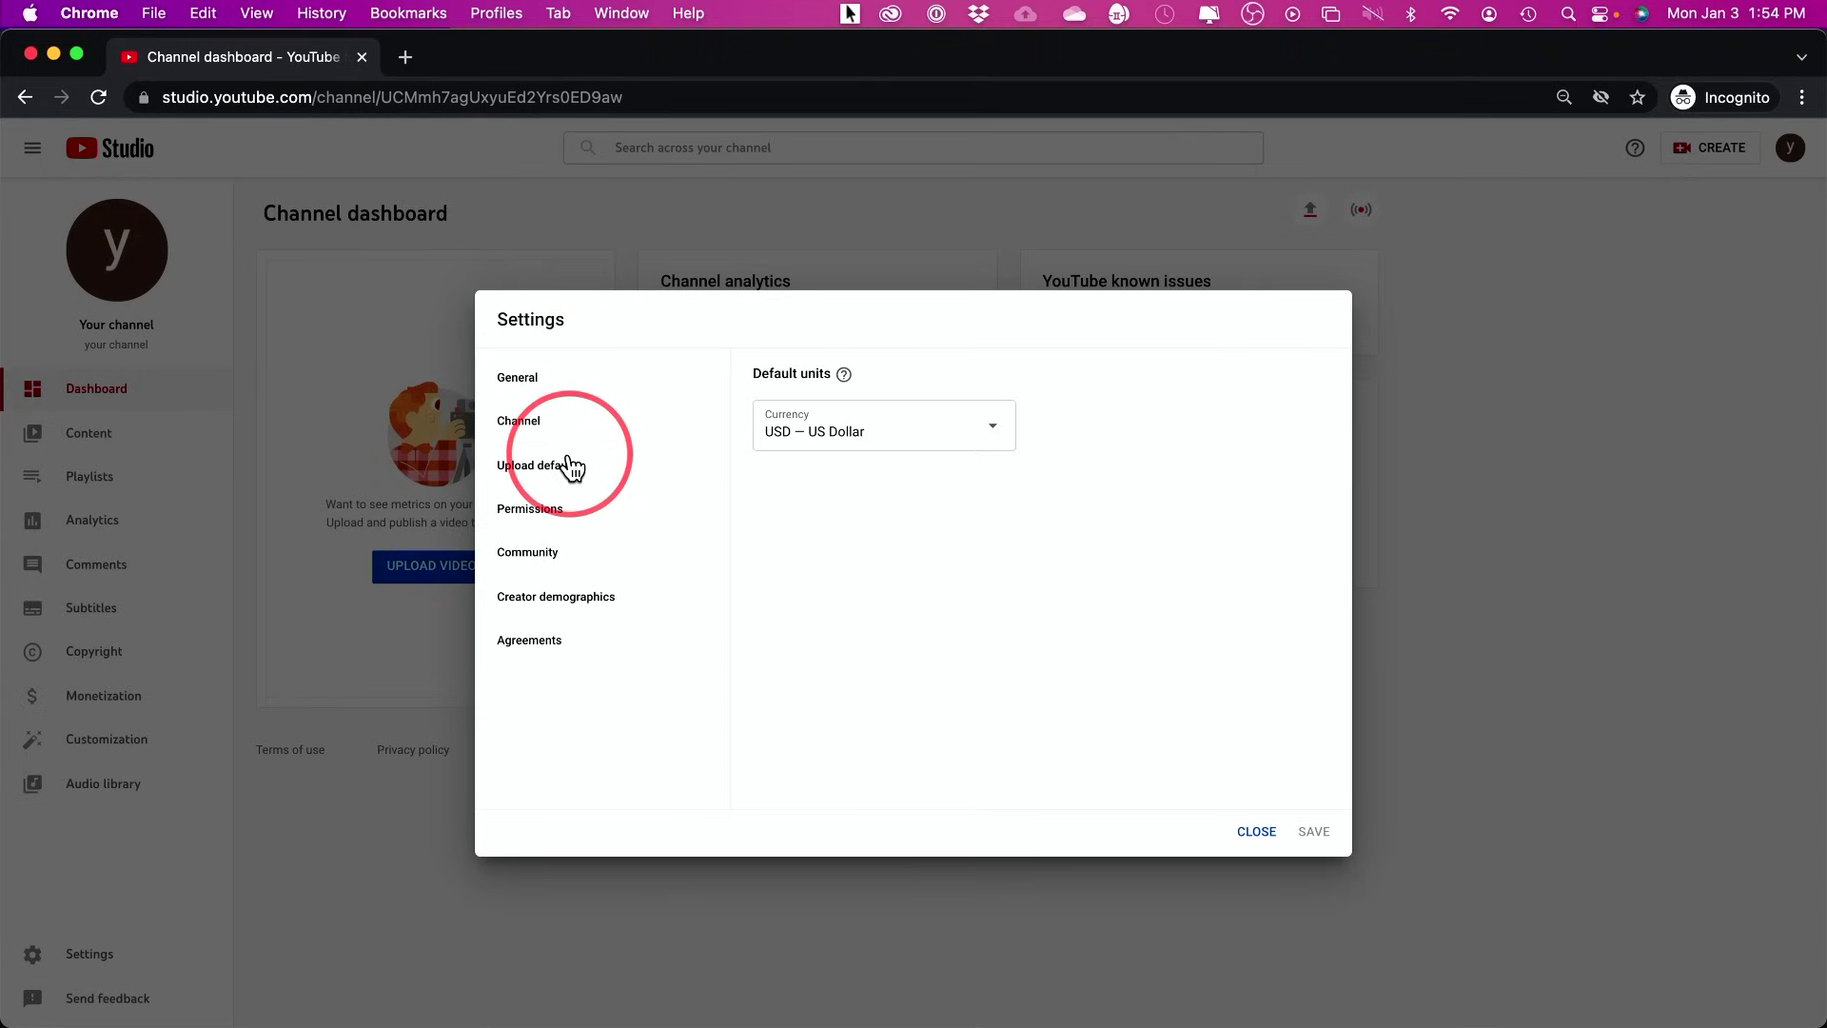
Expand Intermediate features on the Channel settings' Feature eligibility tab
{"action": "left_click", "coordinate": [520, 428]}
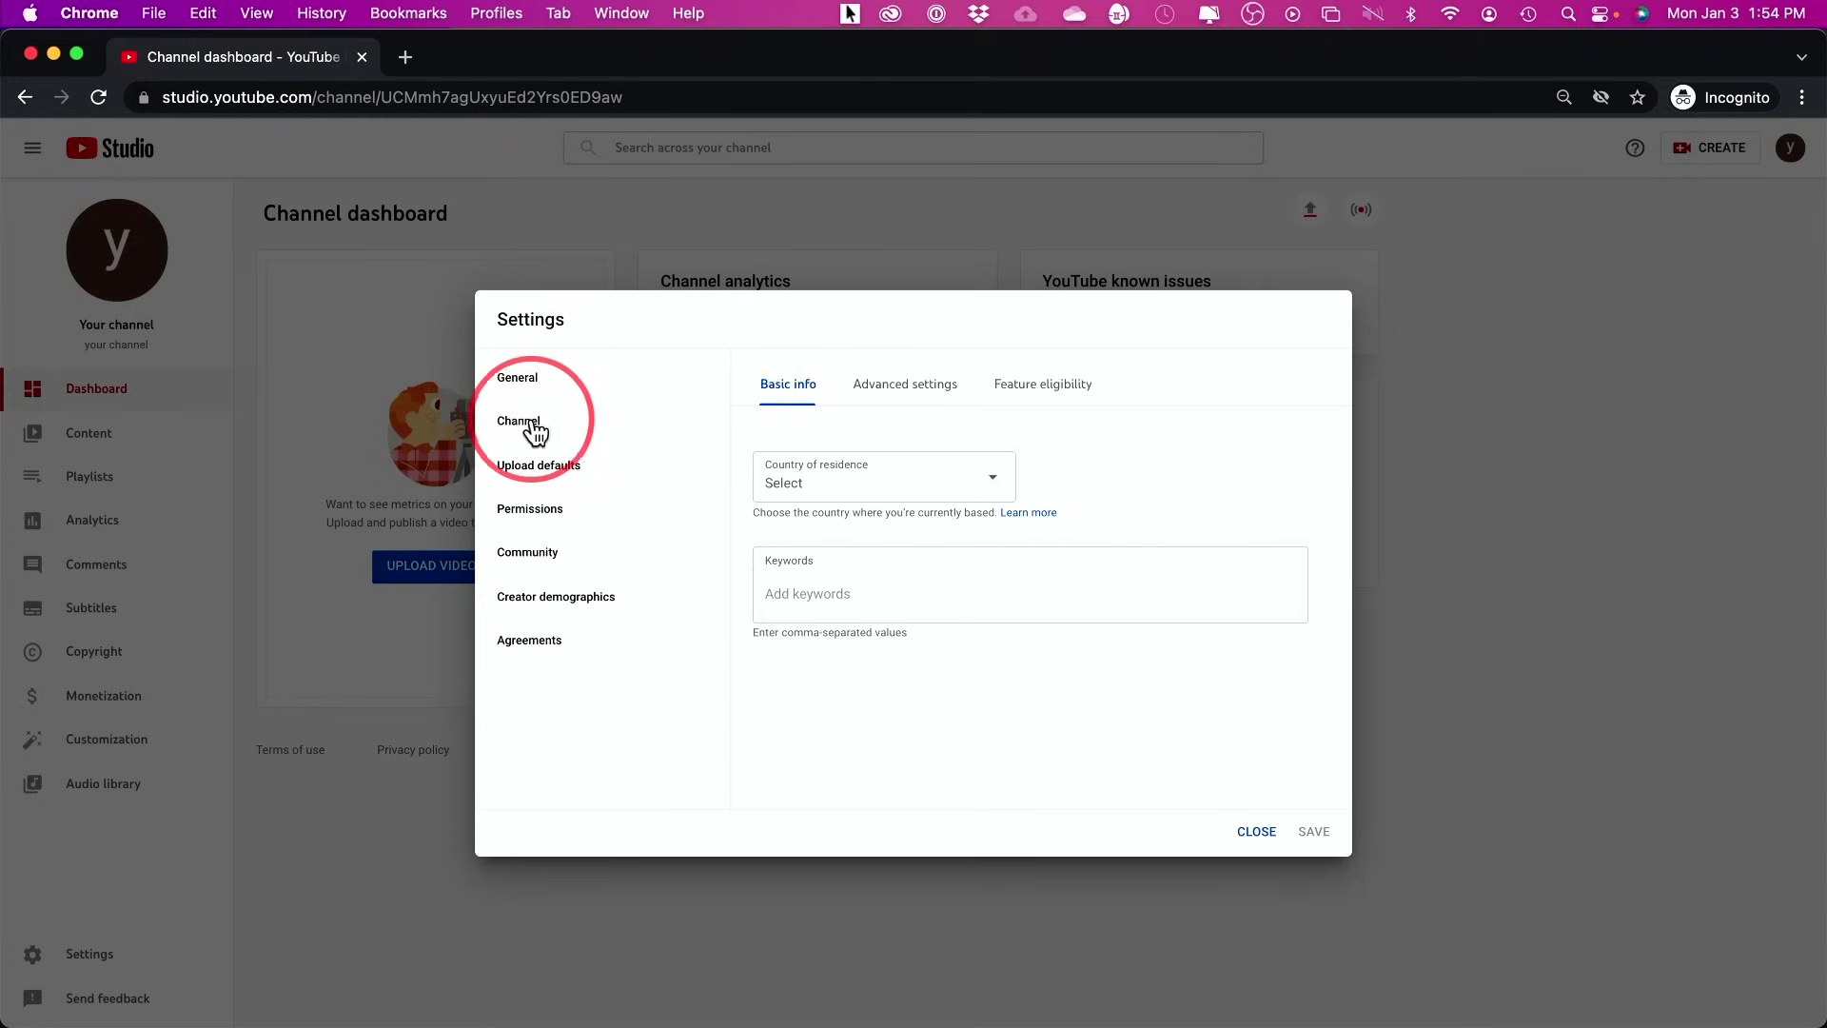
{"action": "left_click", "coordinate": [1037, 388]}
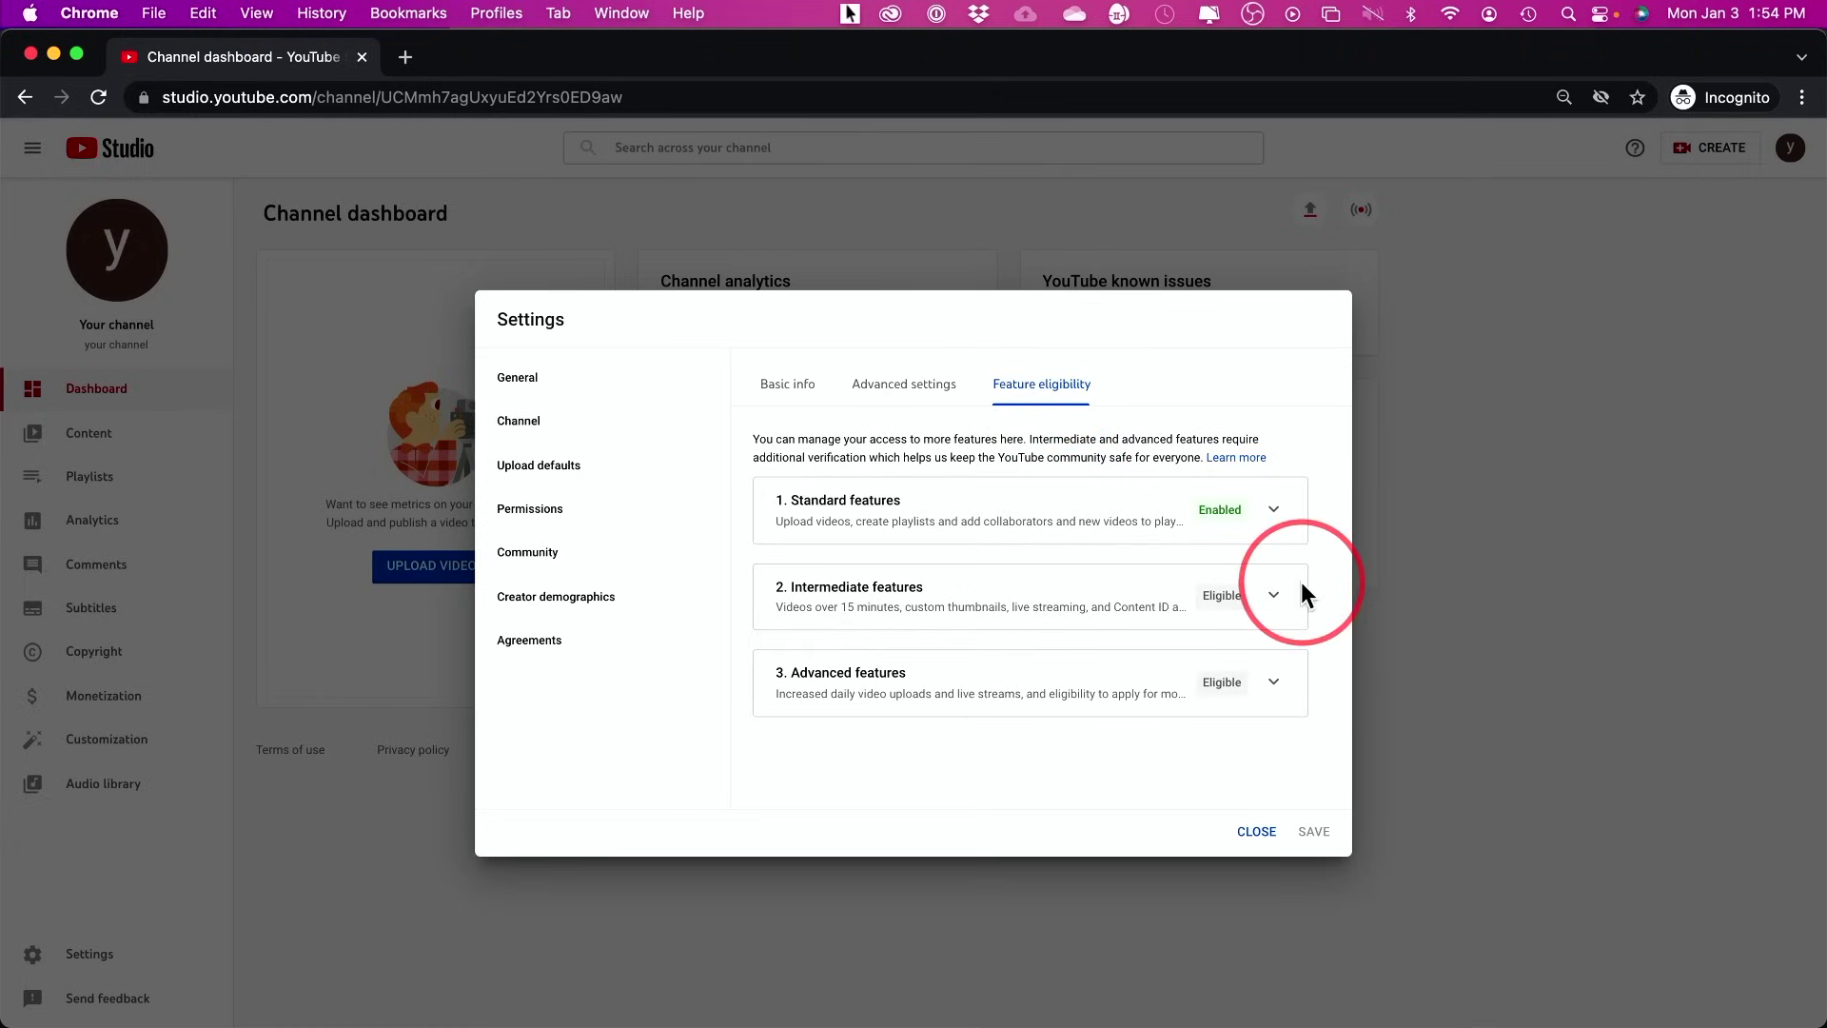
{"action": "left_click", "coordinate": [1275, 600]}
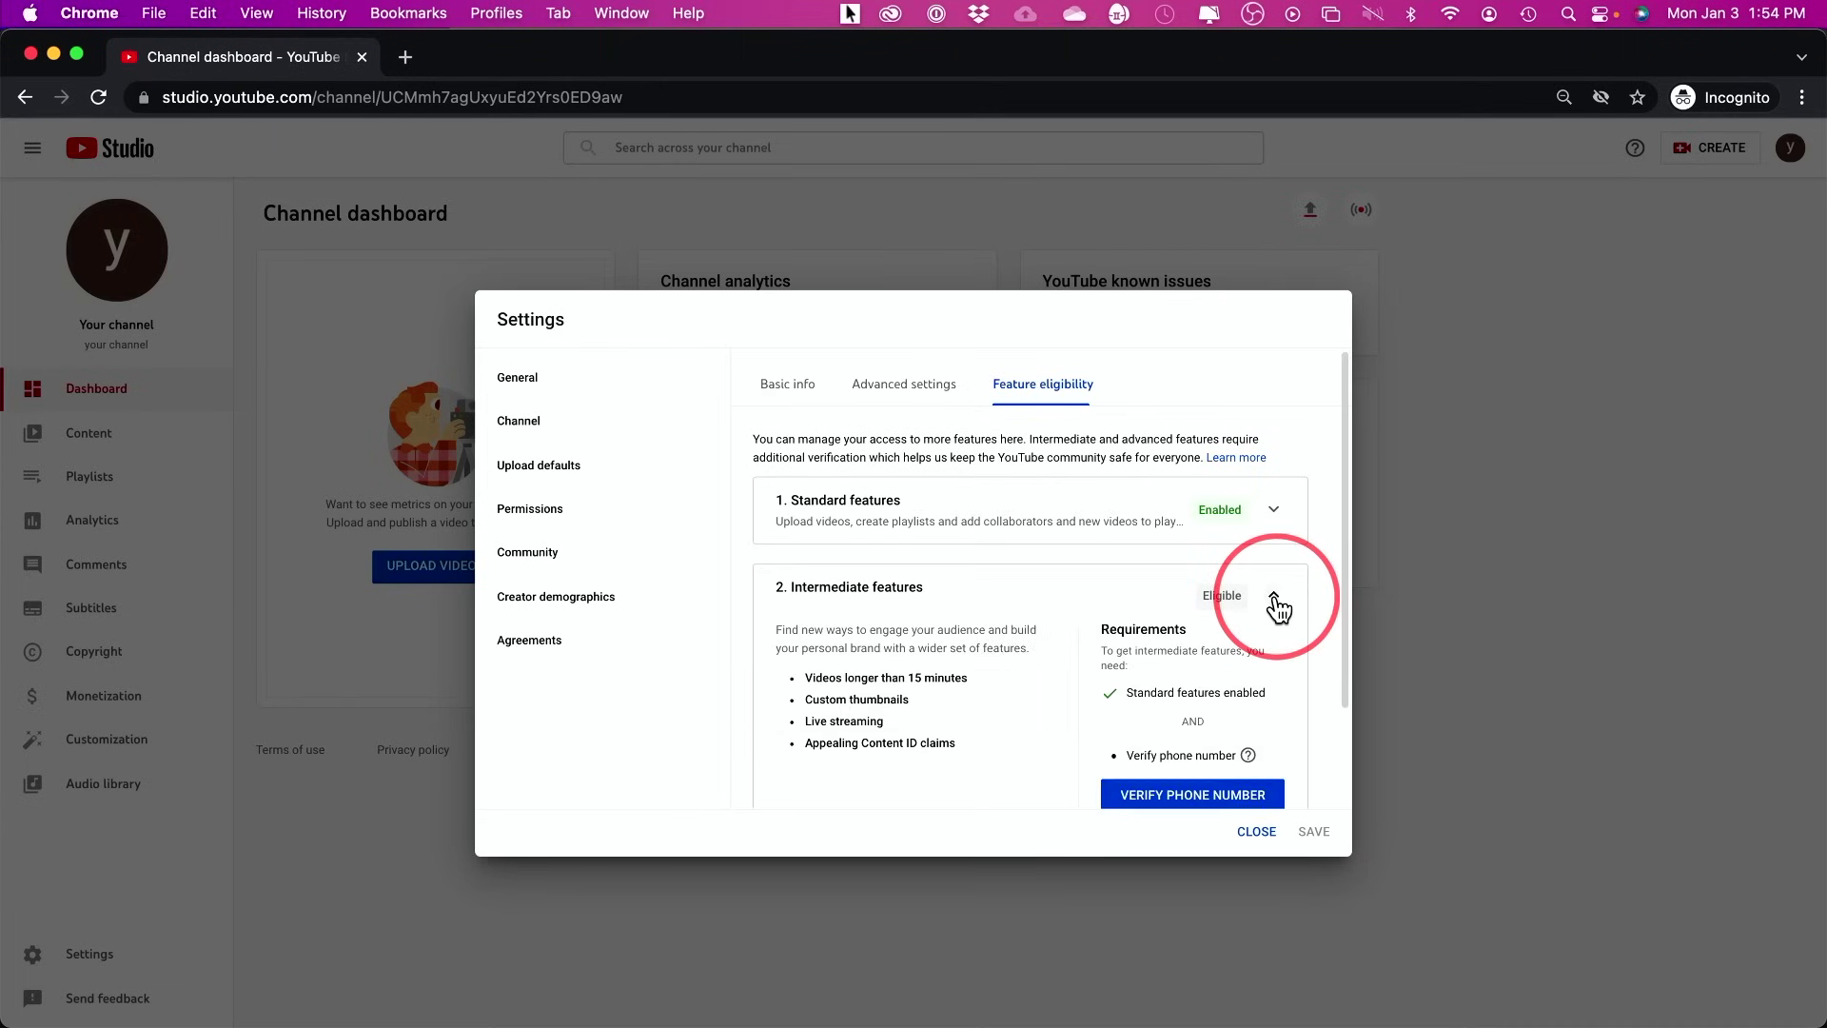
{"action": "scroll", "coordinate": [1272, 599], "scroll_direction": "down", "scroll_amount": 1}
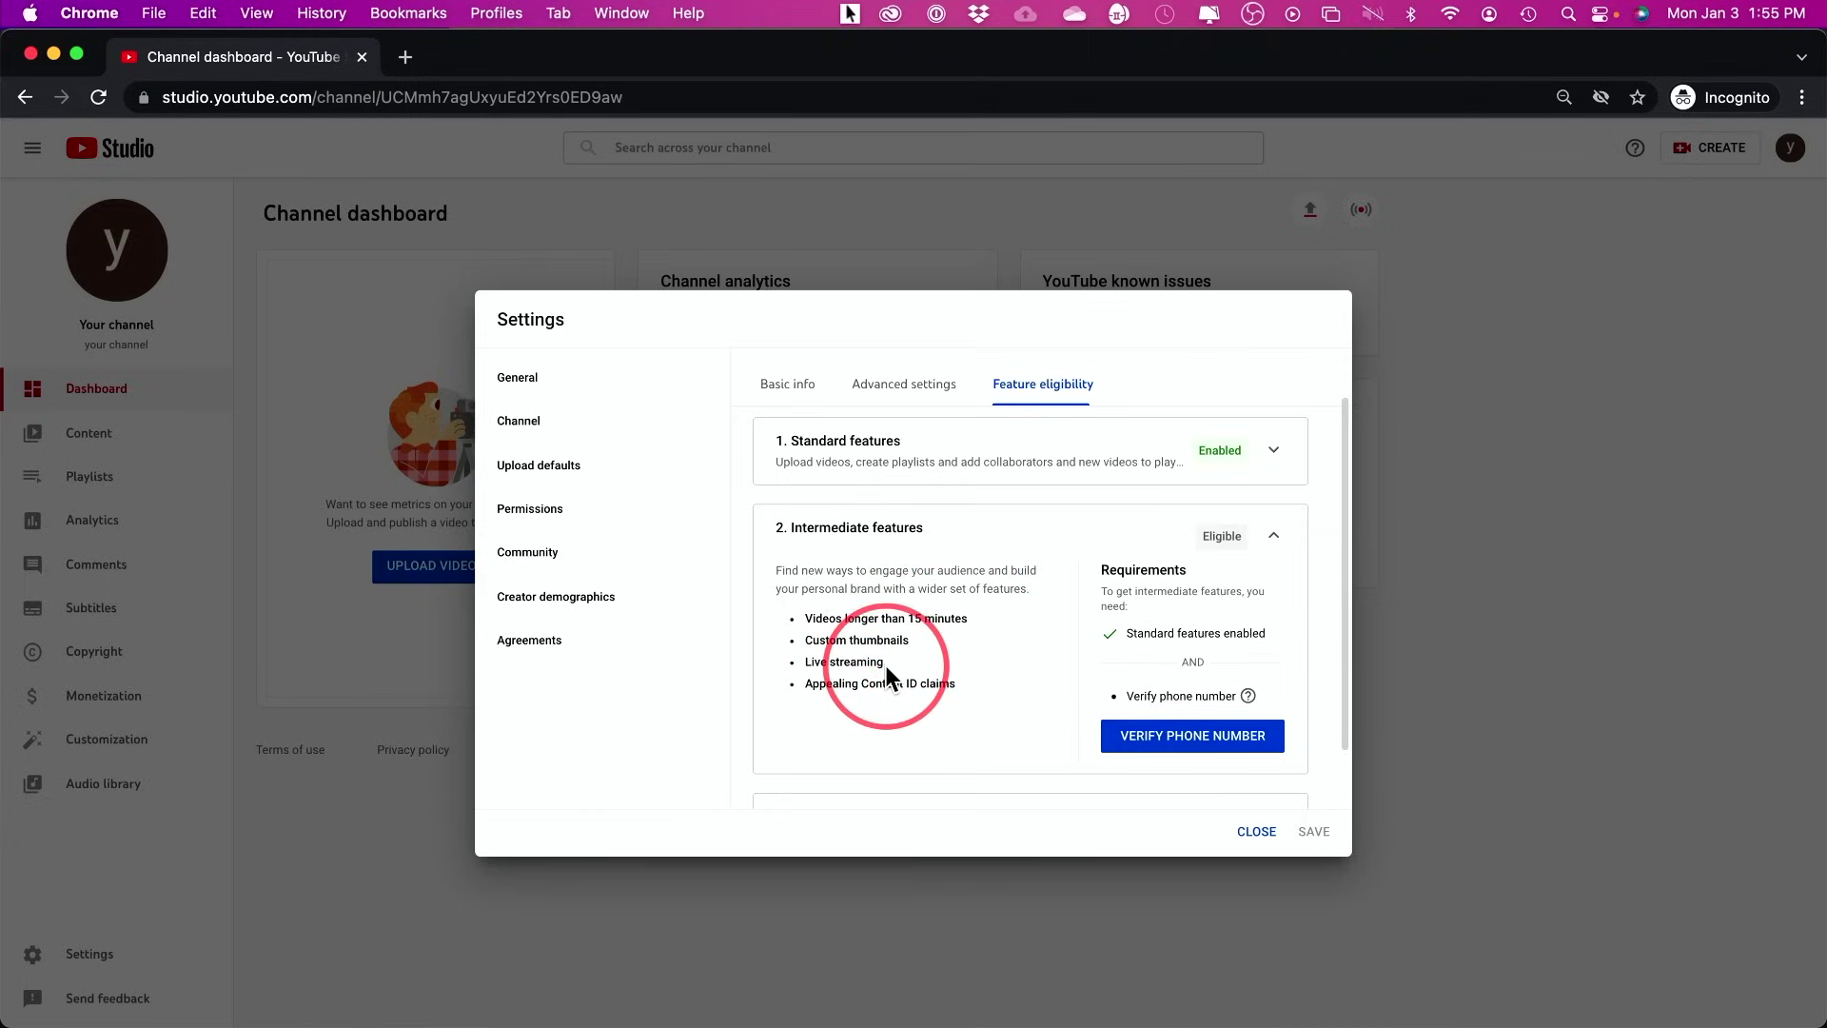
Highlight the Custom thumbnails requirement and start verifying the account's phone number
{"action": "left_click_drag", "start_coordinate": [804, 643], "coordinate": [922, 643]}
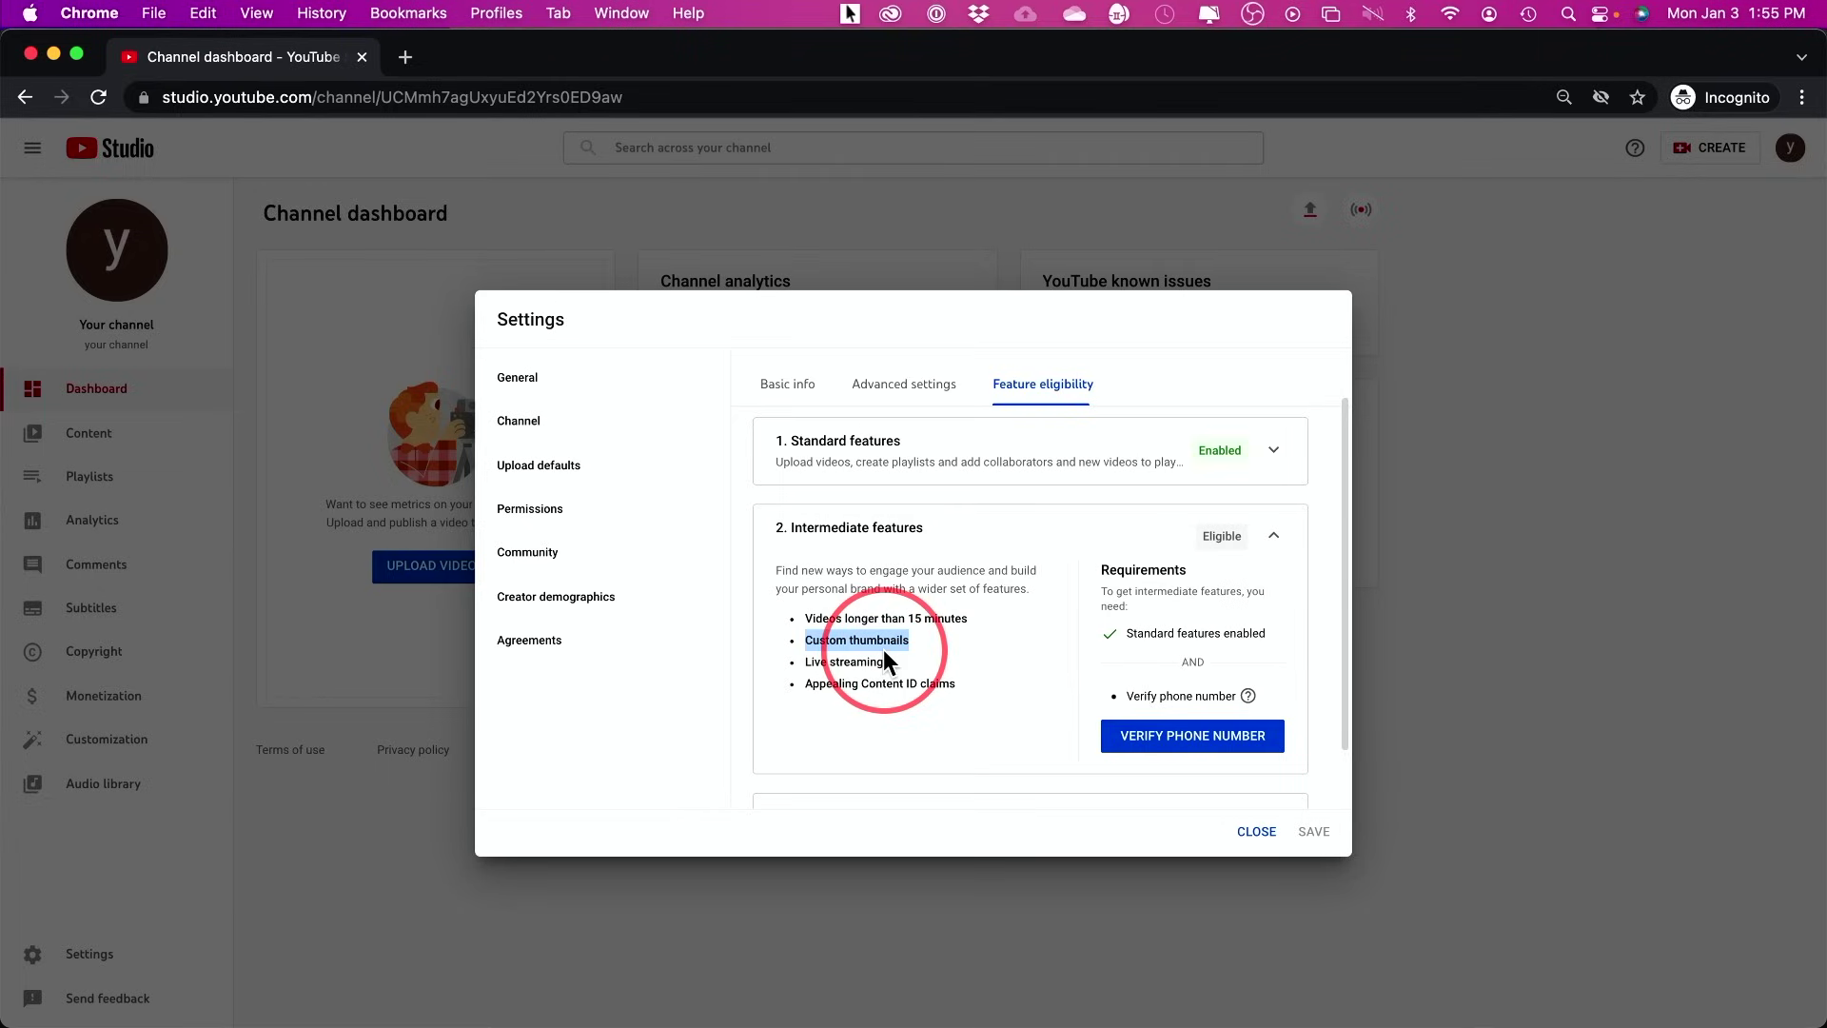
{"action": "left_click_drag", "start_coordinate": [804, 639], "coordinate": [904, 640]}
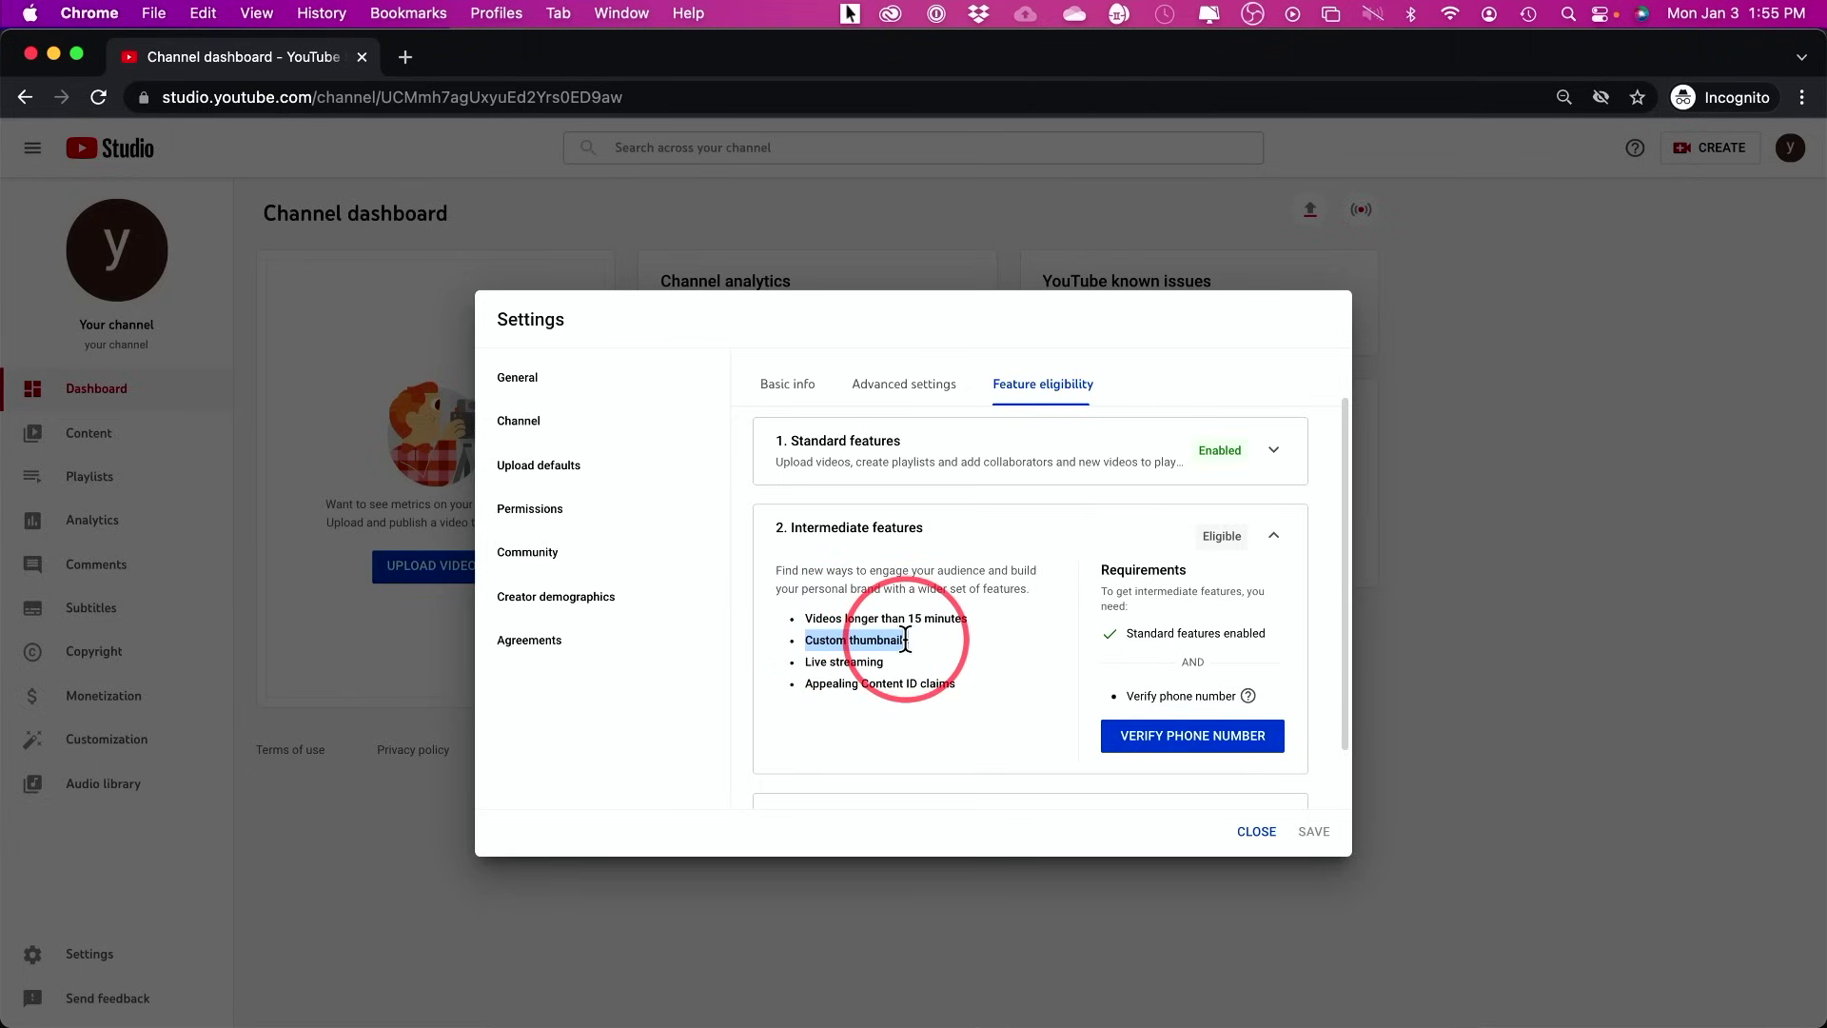
{"action": "left_click_drag", "start_coordinate": [904, 639], "coordinate": [910, 639]}
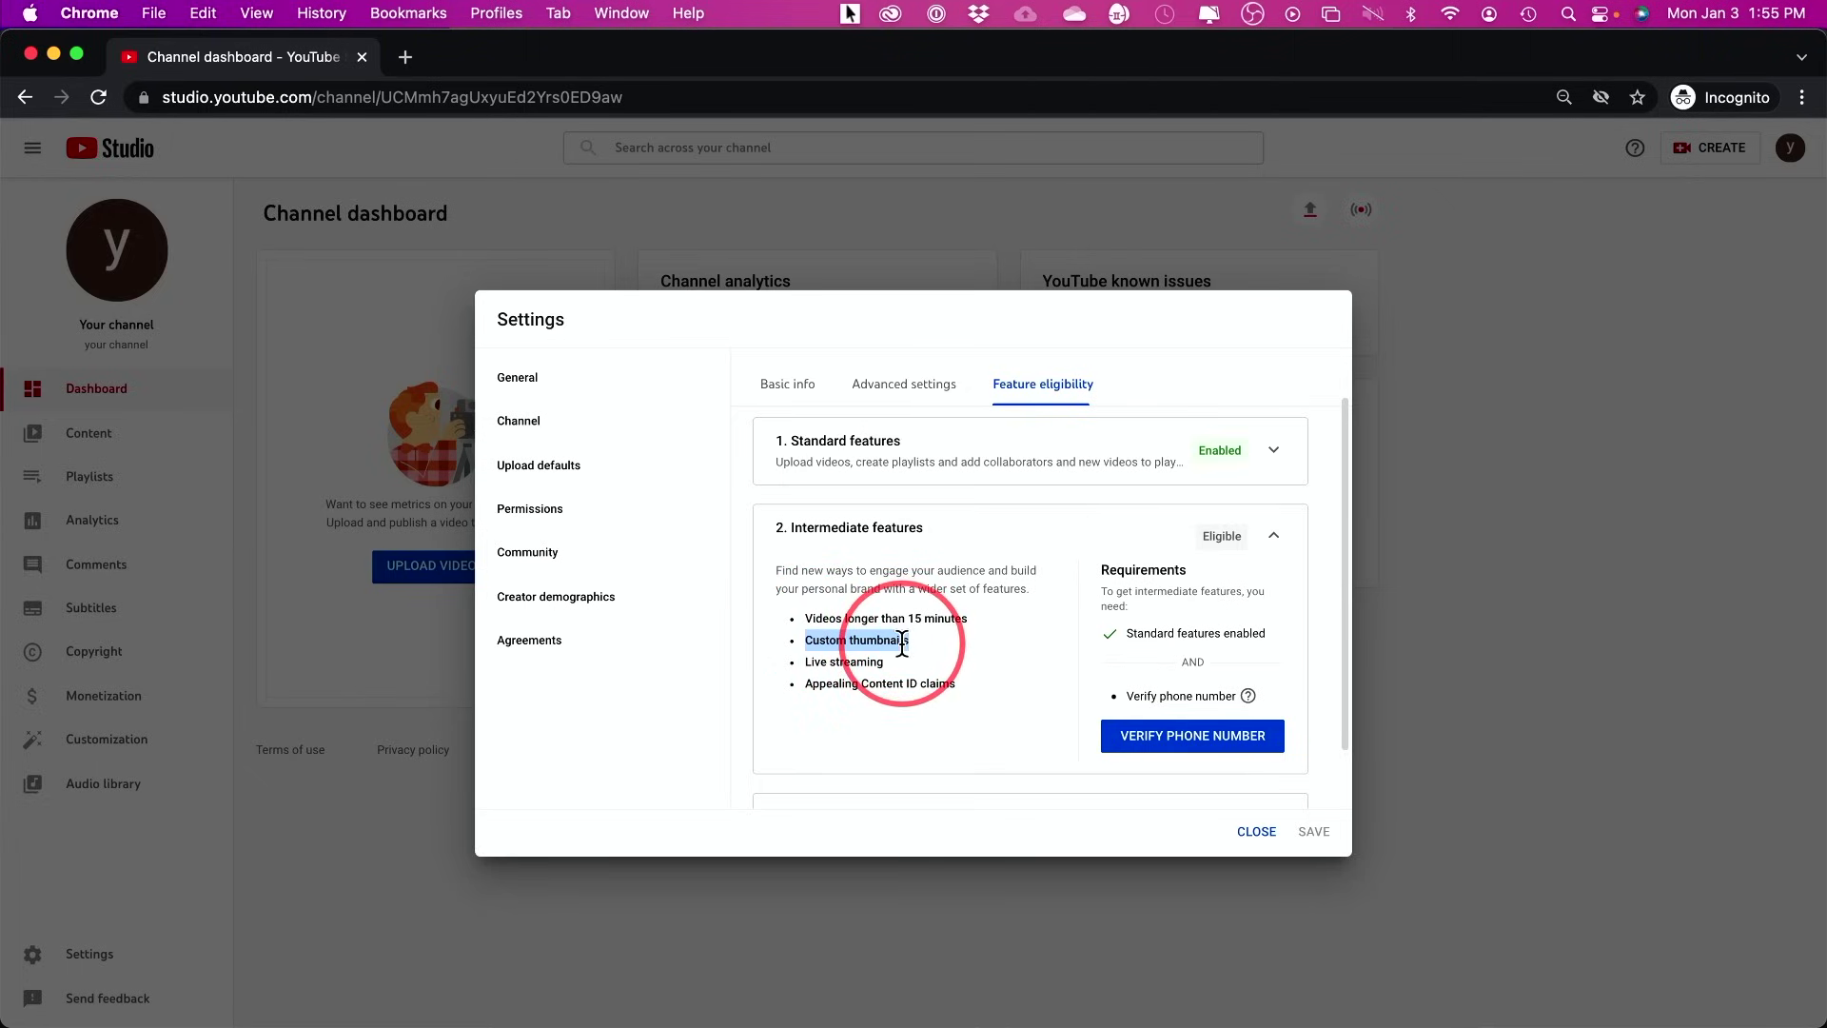
{"action": "scroll", "coordinate": [902, 645], "scroll_direction": "down", "scroll_amount": 1}
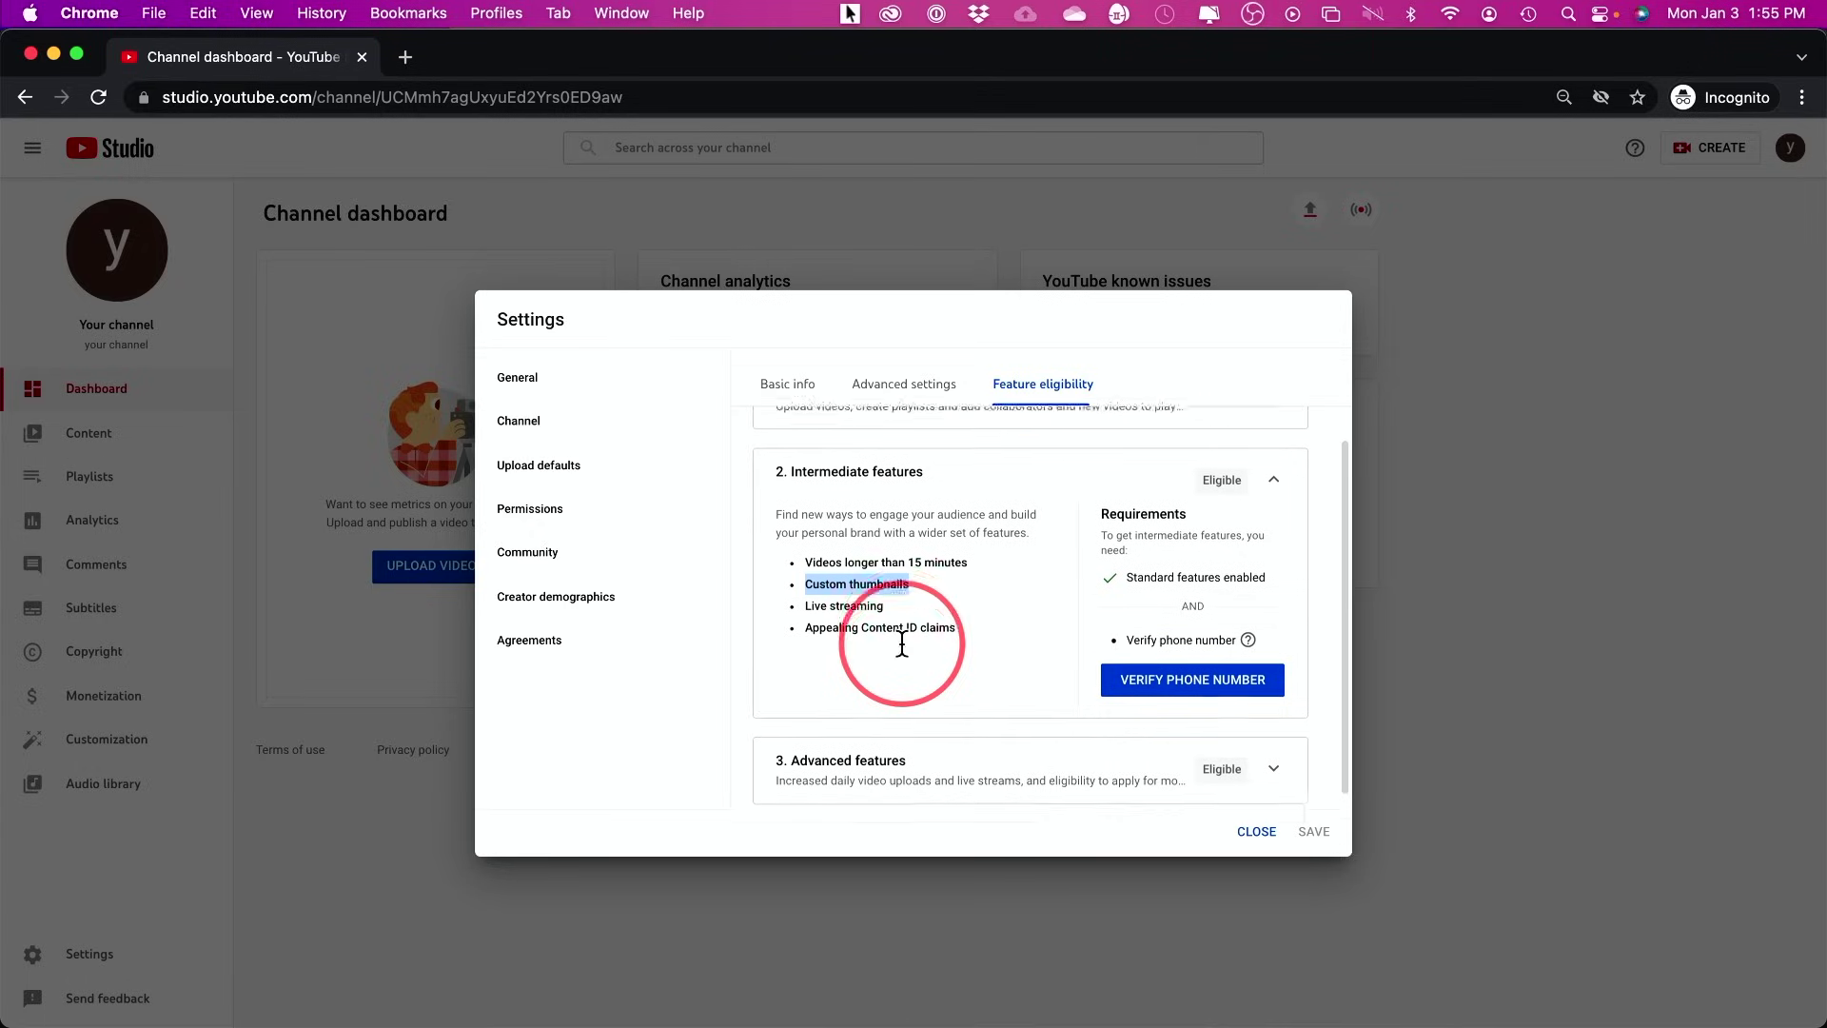
{"action": "left_click", "coordinate": [1173, 668]}
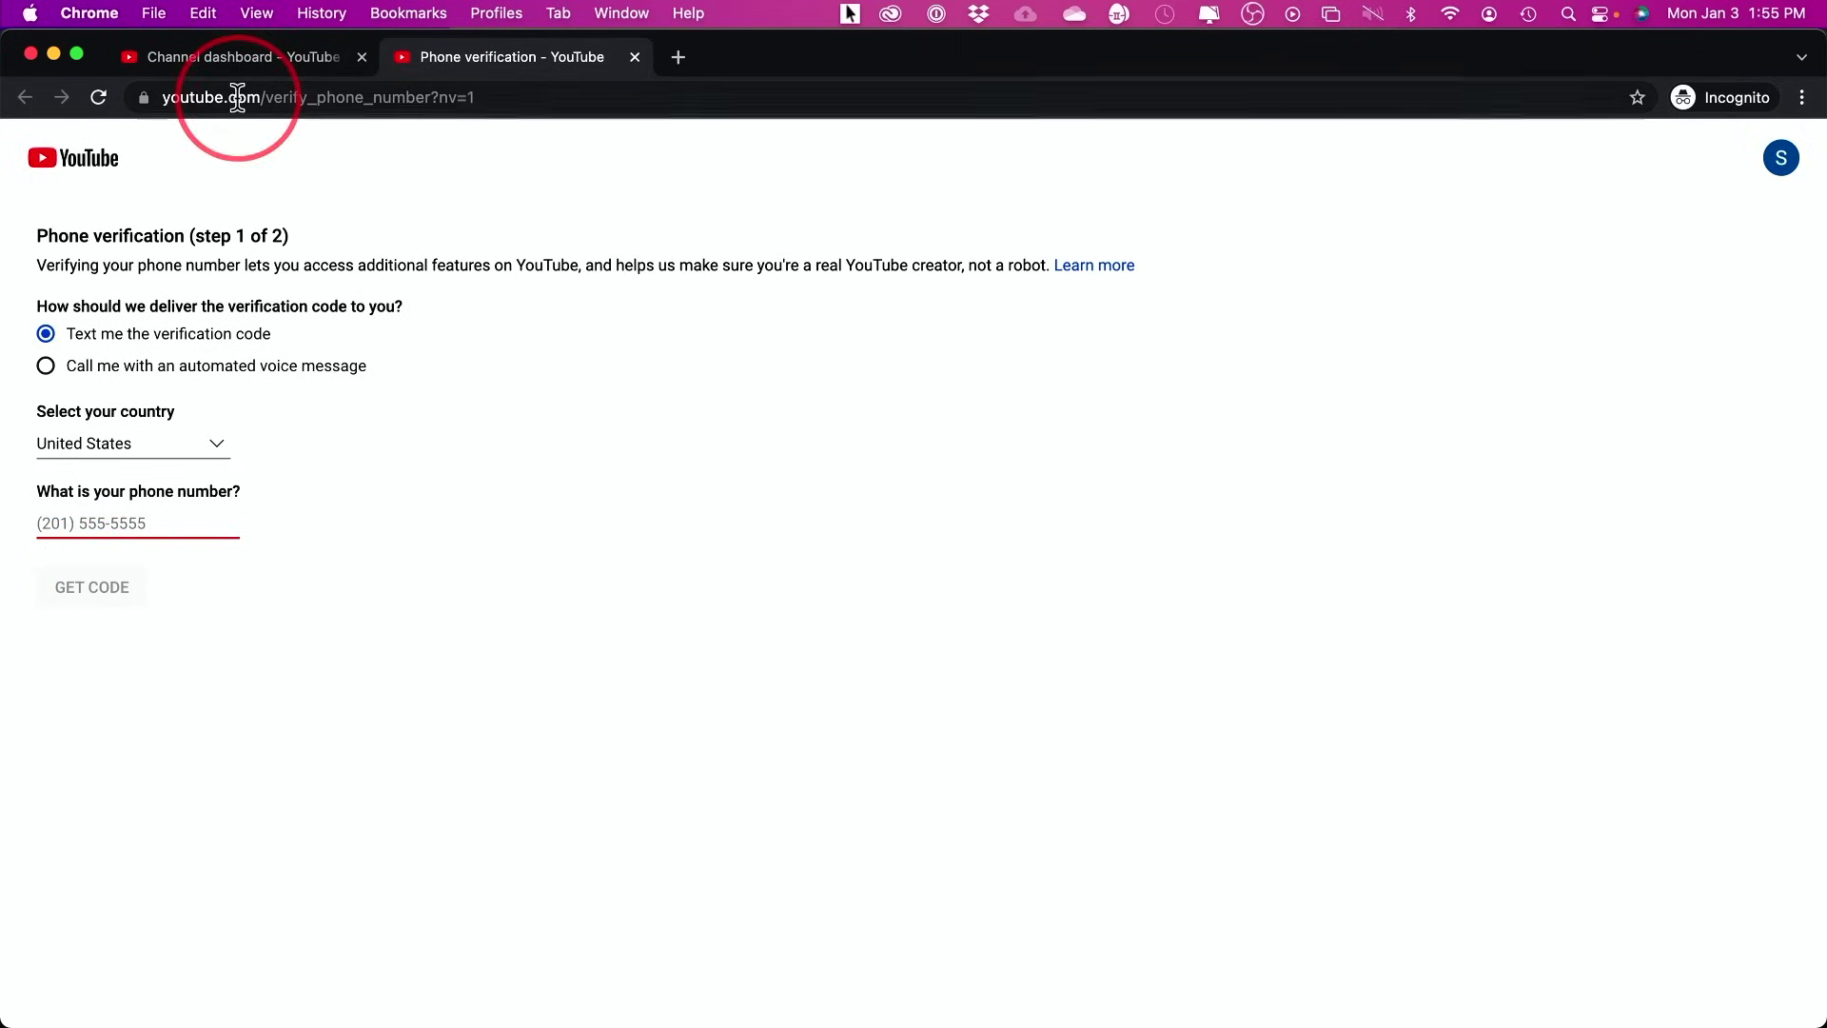
Return to the Channel dashboard tab and close the Settings dialog
{"action": "left_click", "coordinate": [243, 59]}
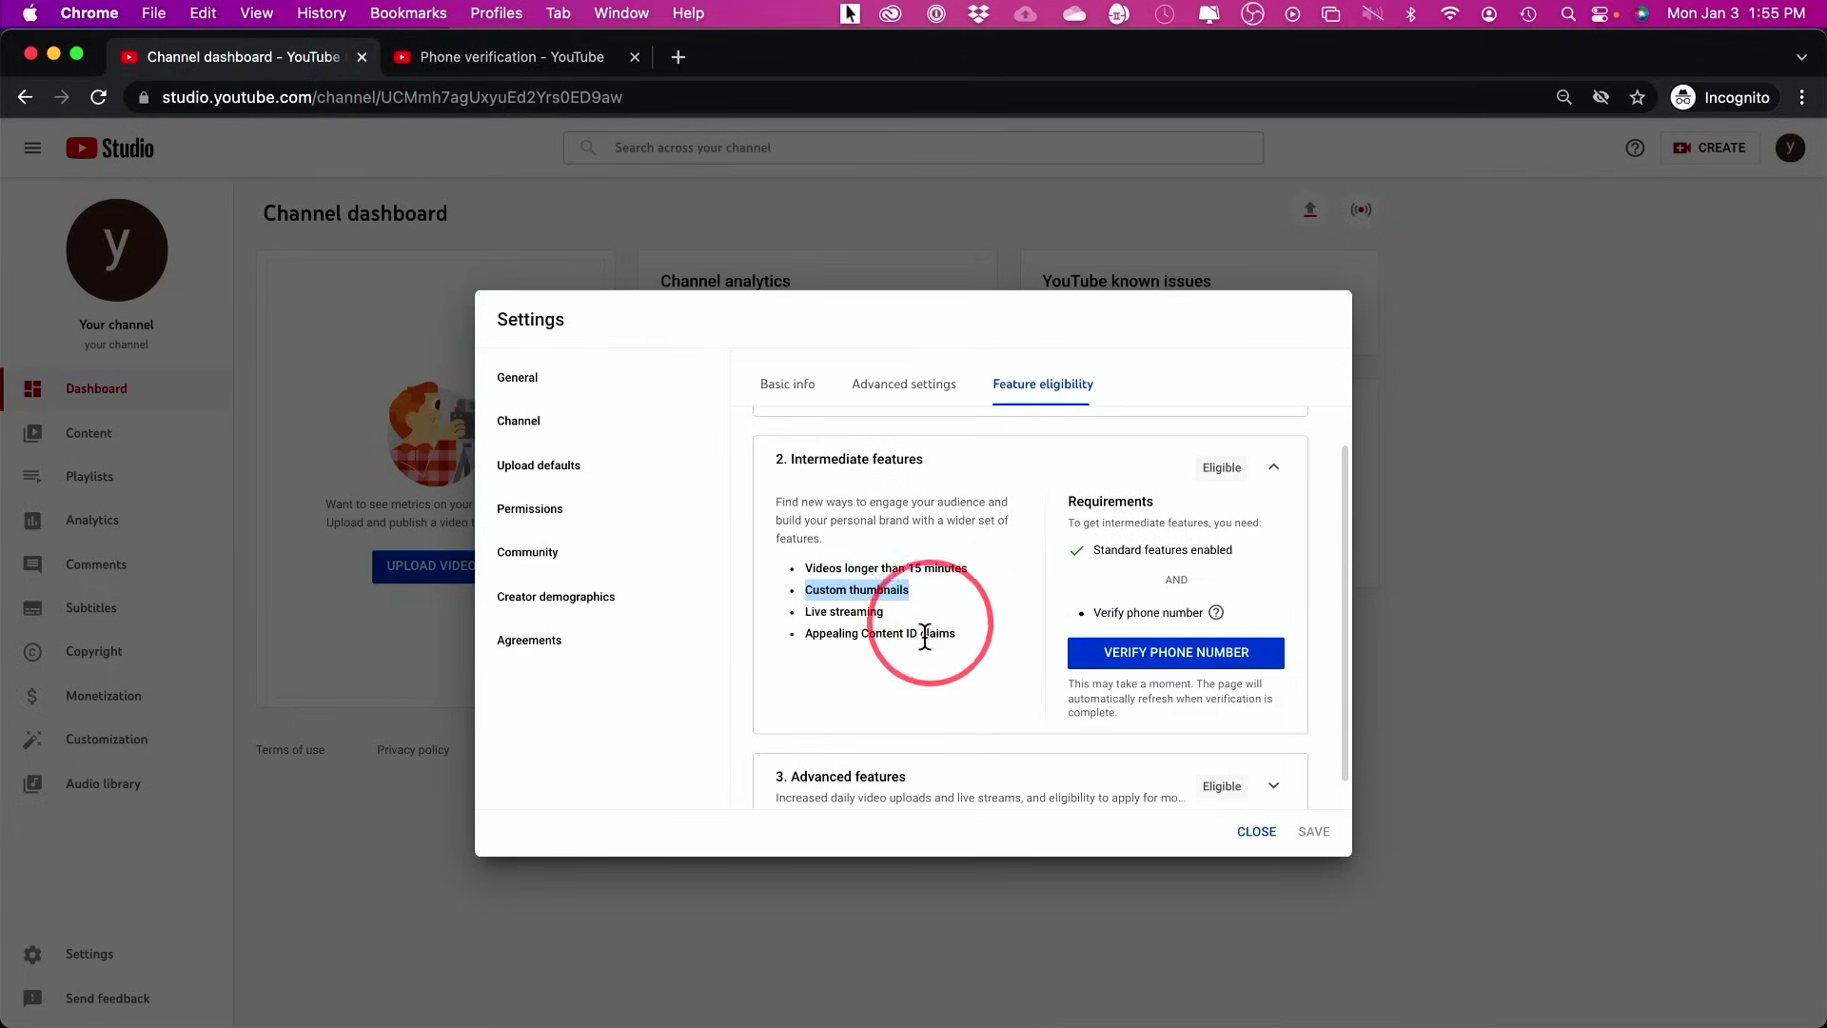
{"action": "left_click", "coordinate": [1135, 663]}
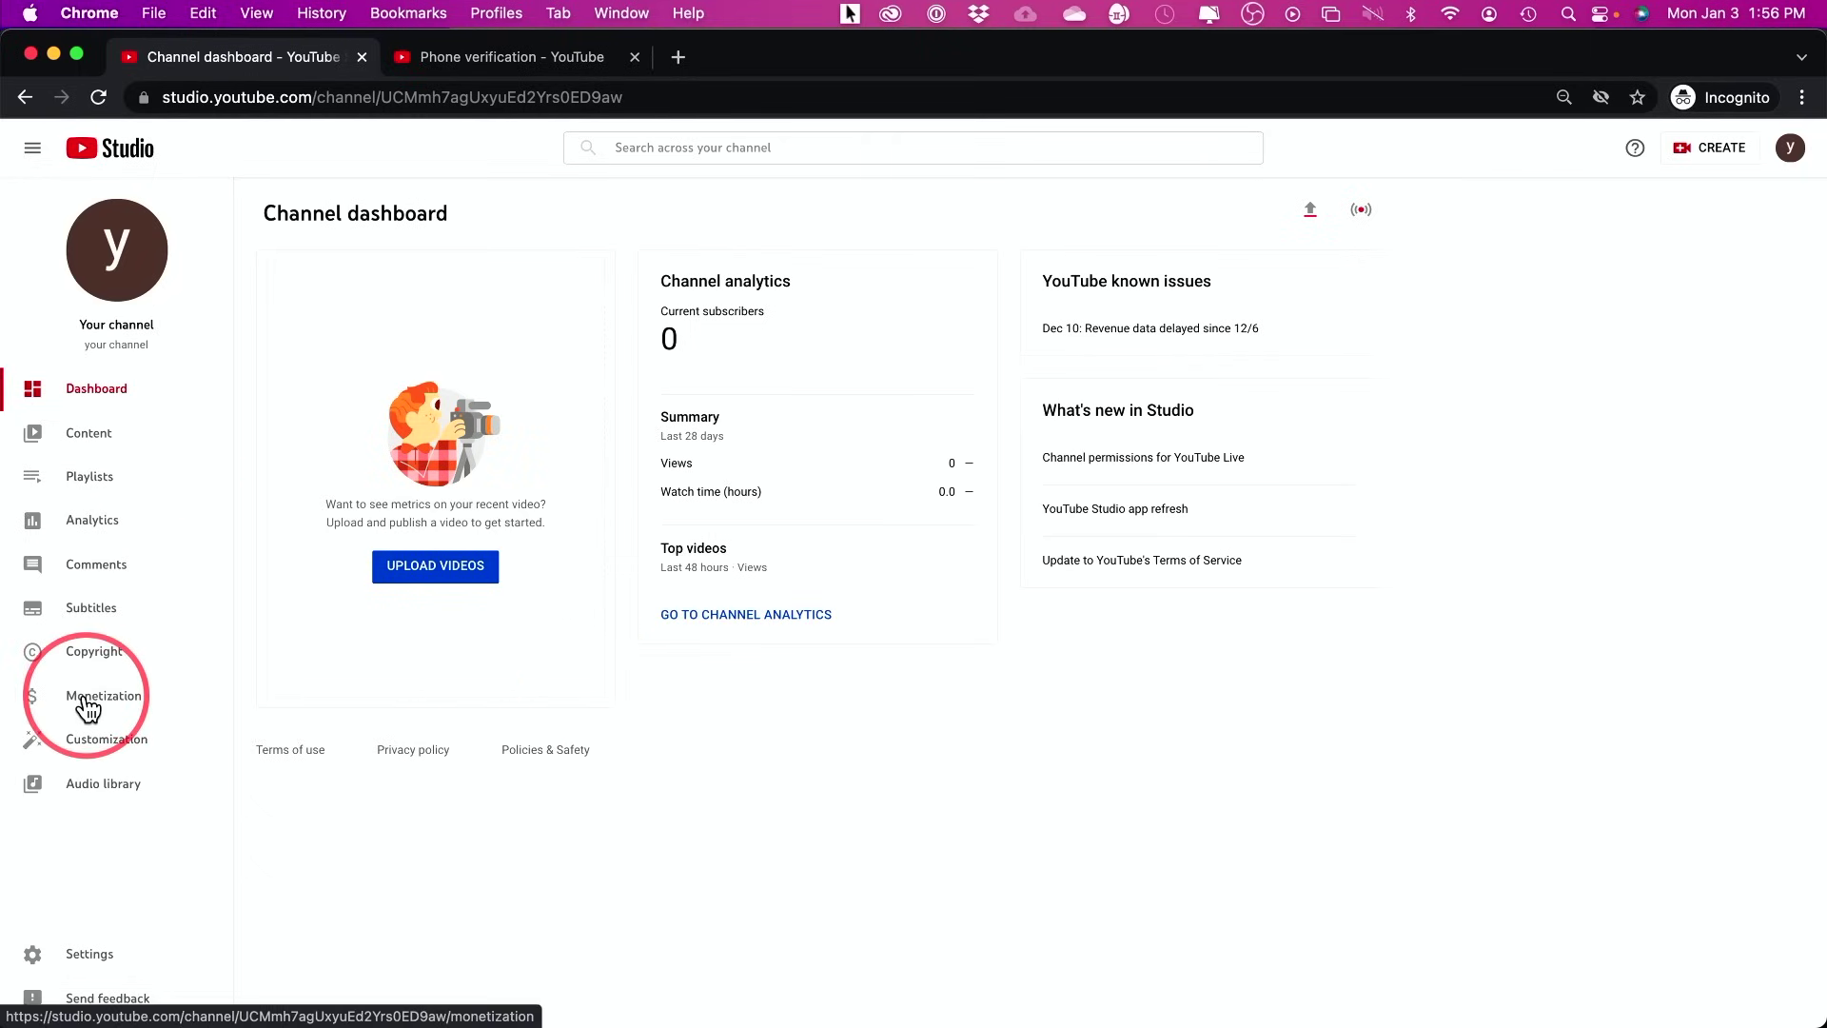
{"action": "left_click", "coordinate": [126, 751]}
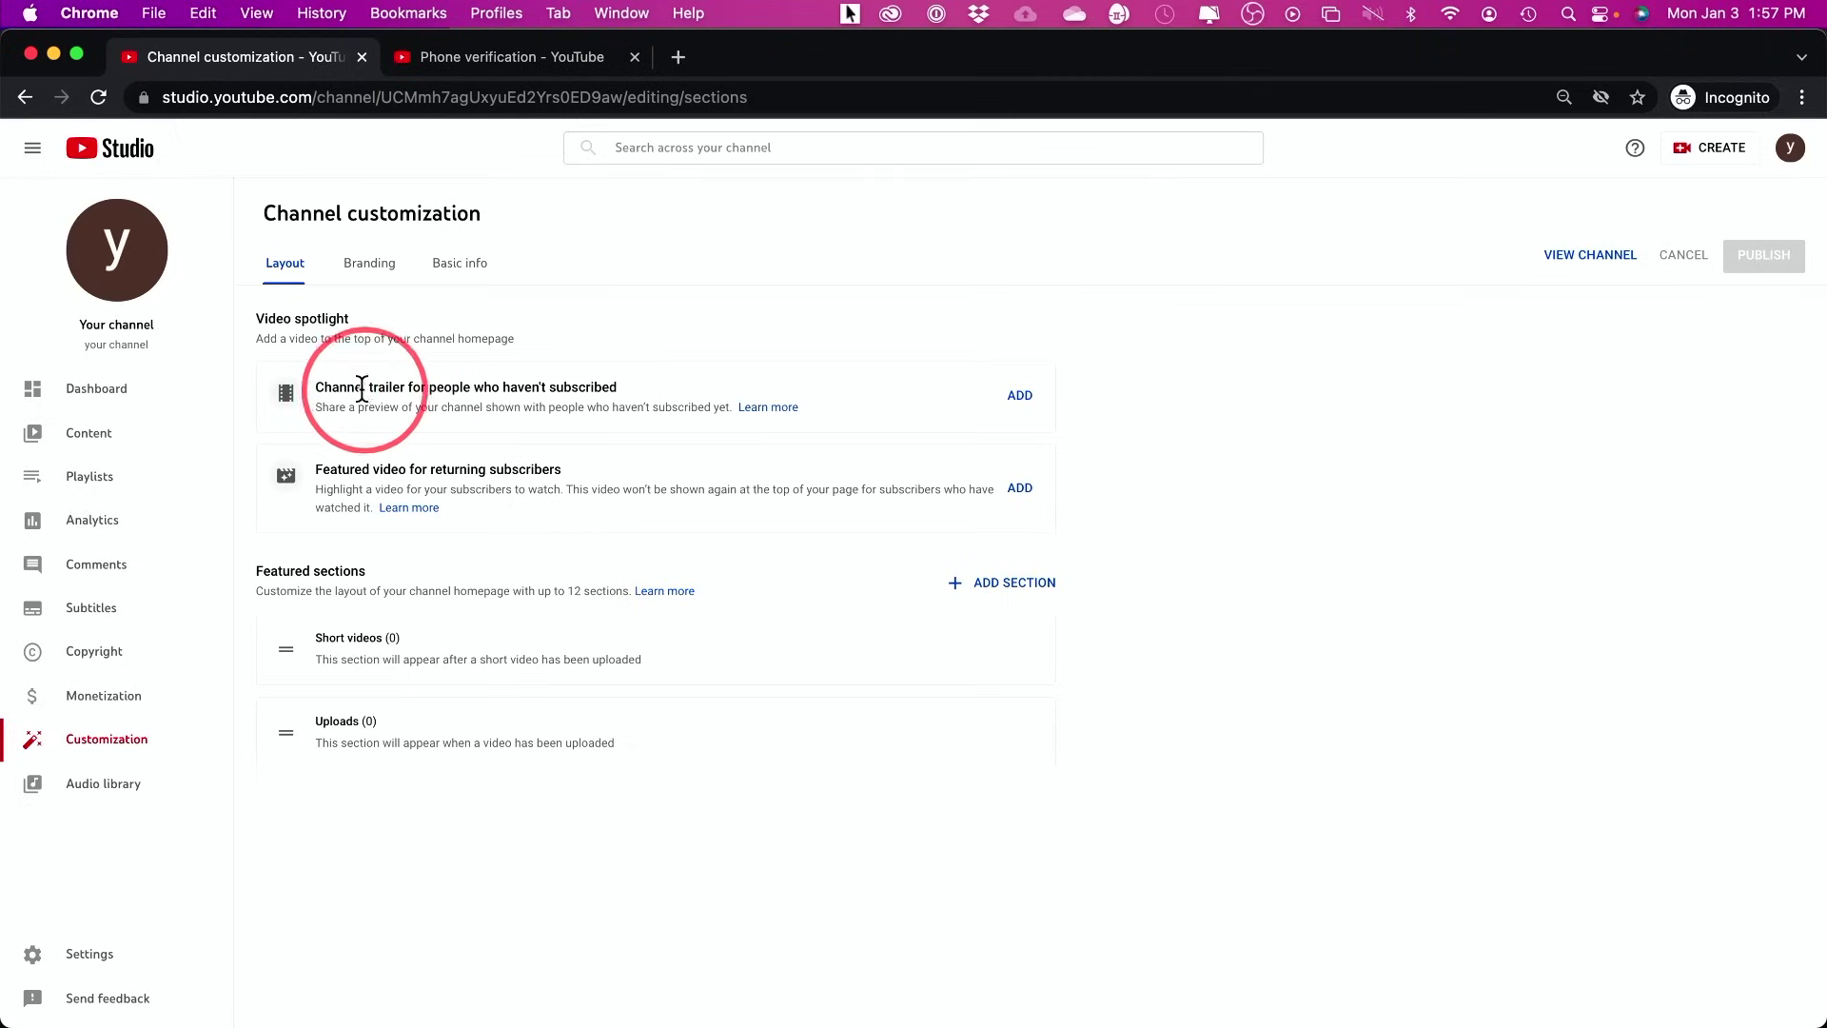
{"action": "left_click_drag", "start_coordinate": [314, 388], "coordinate": [406, 387]}
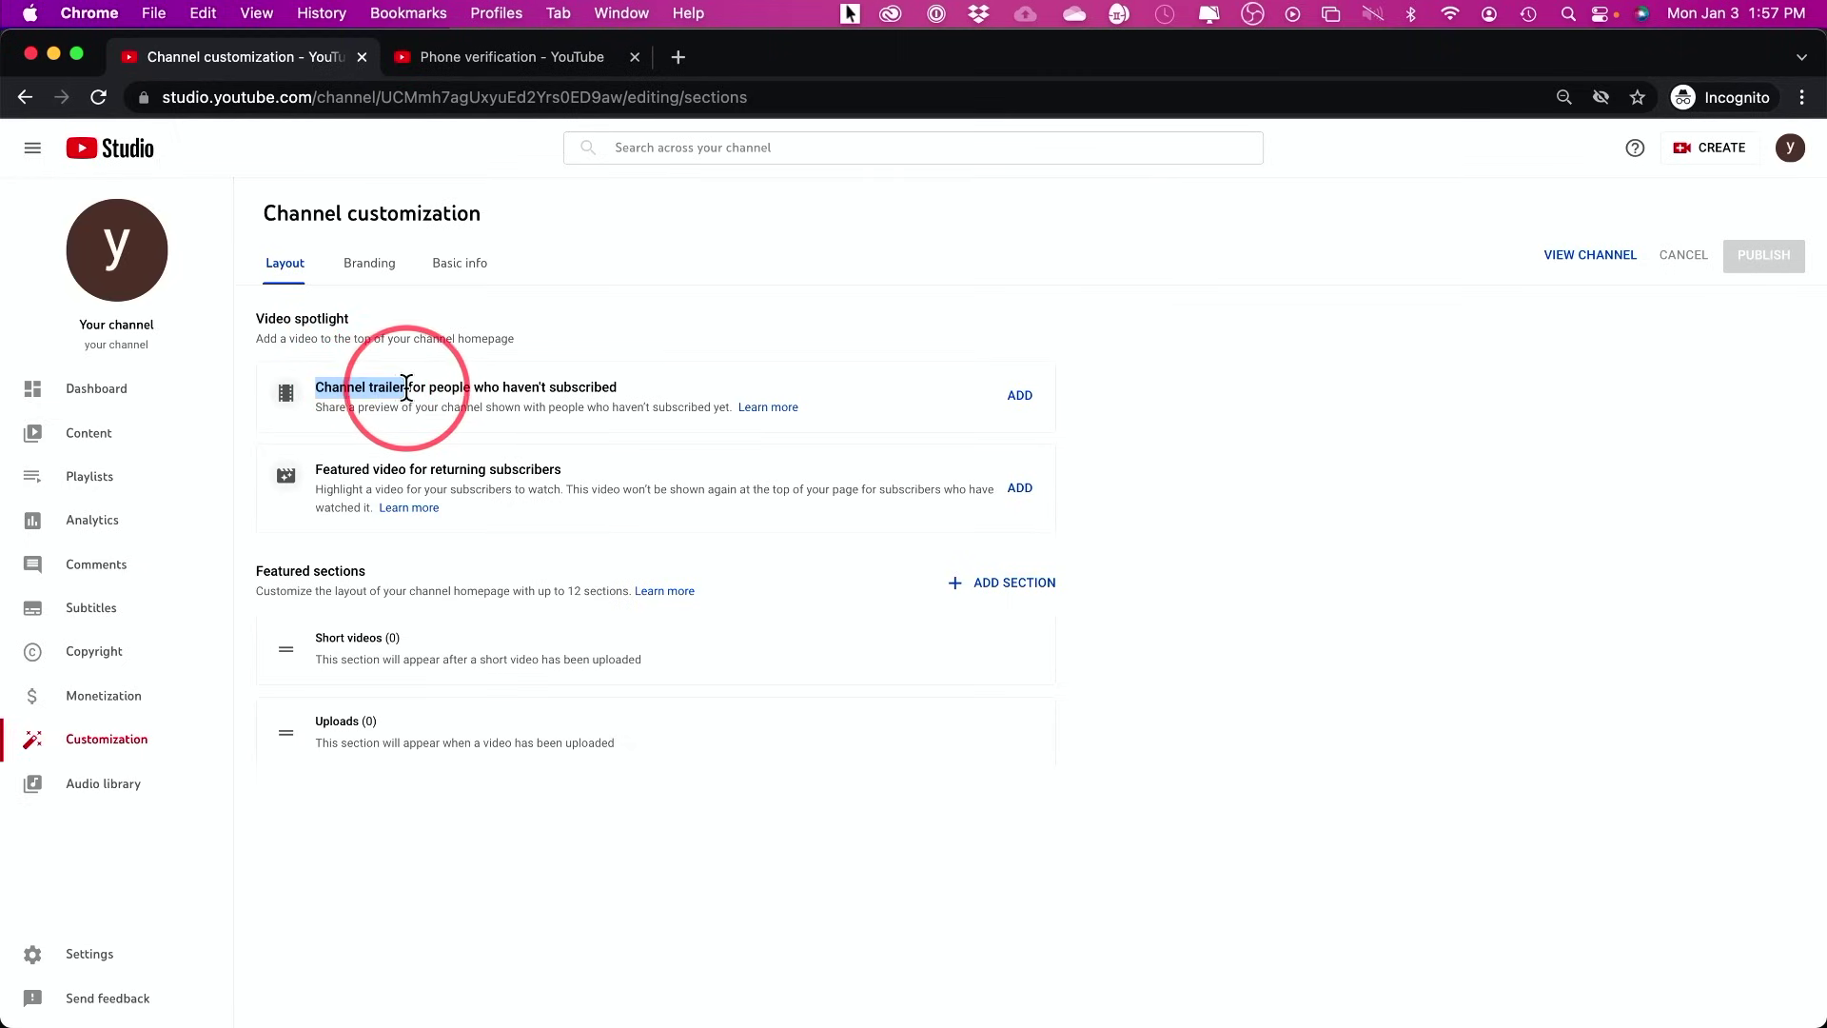
{"action": "left_click", "coordinate": [523, 402]}
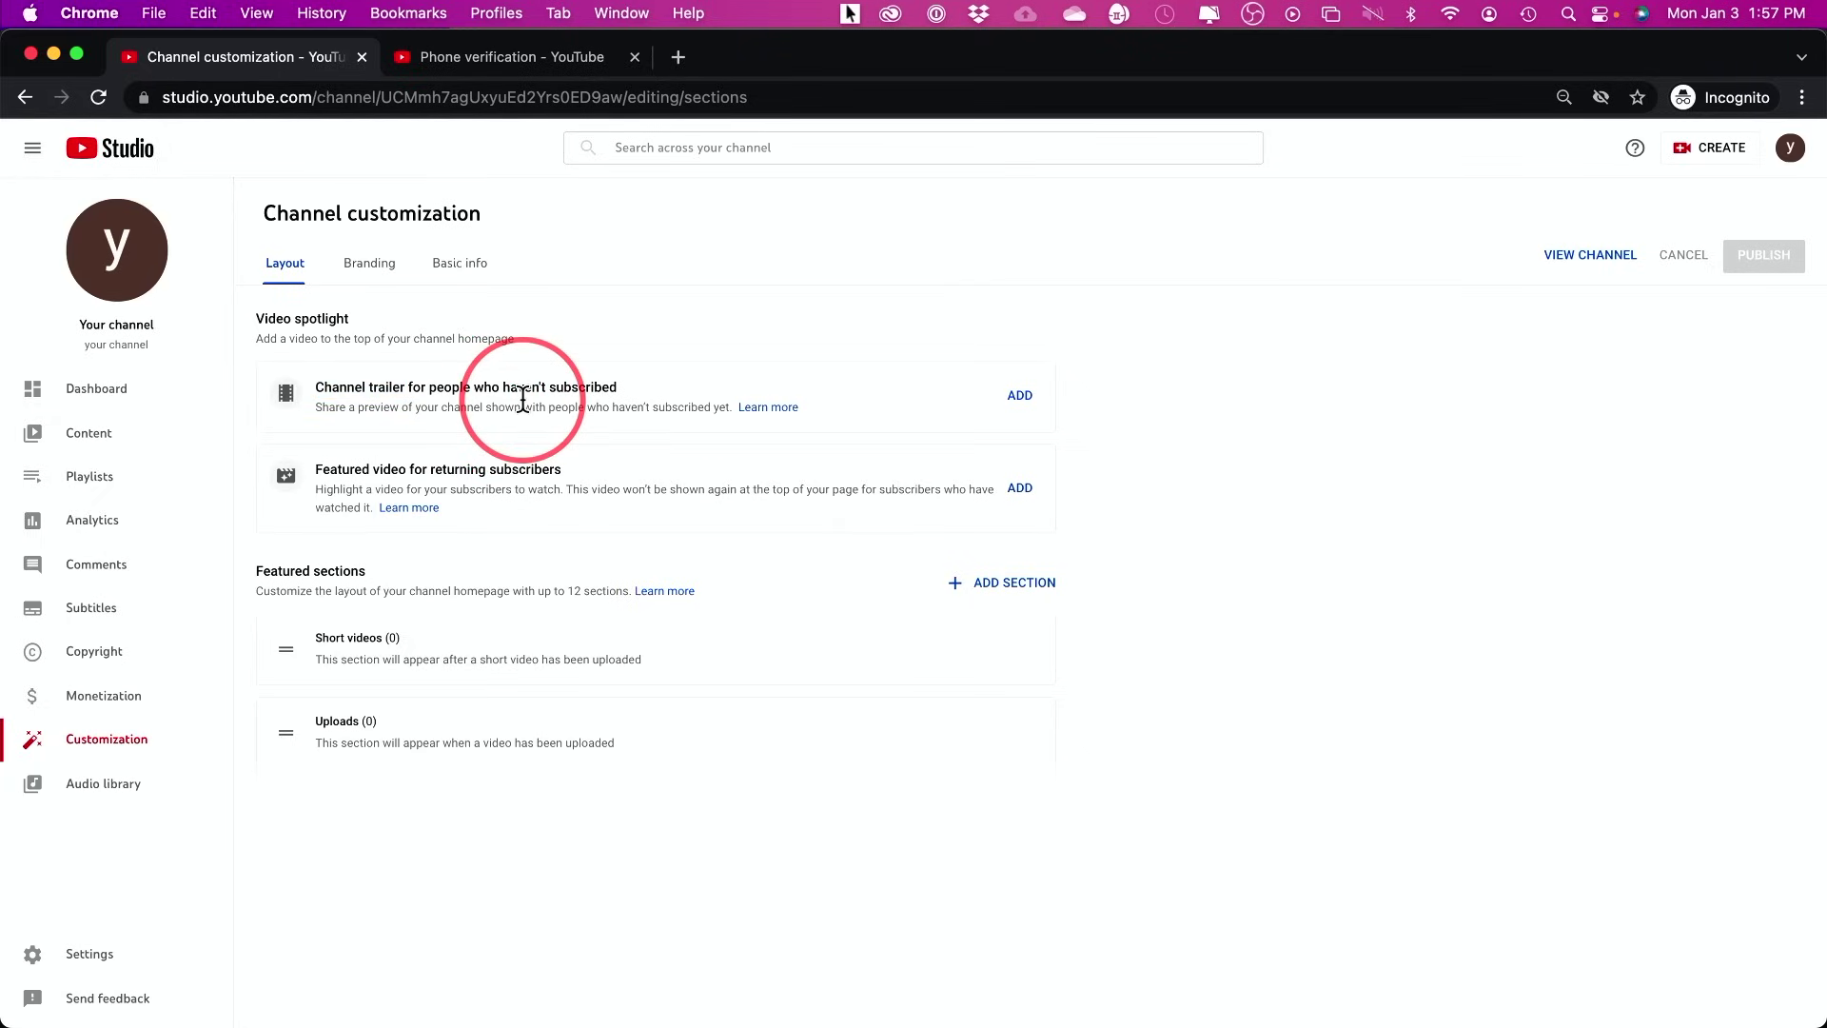
{"action": "left_click_drag", "start_coordinate": [315, 387], "coordinate": [681, 393]}
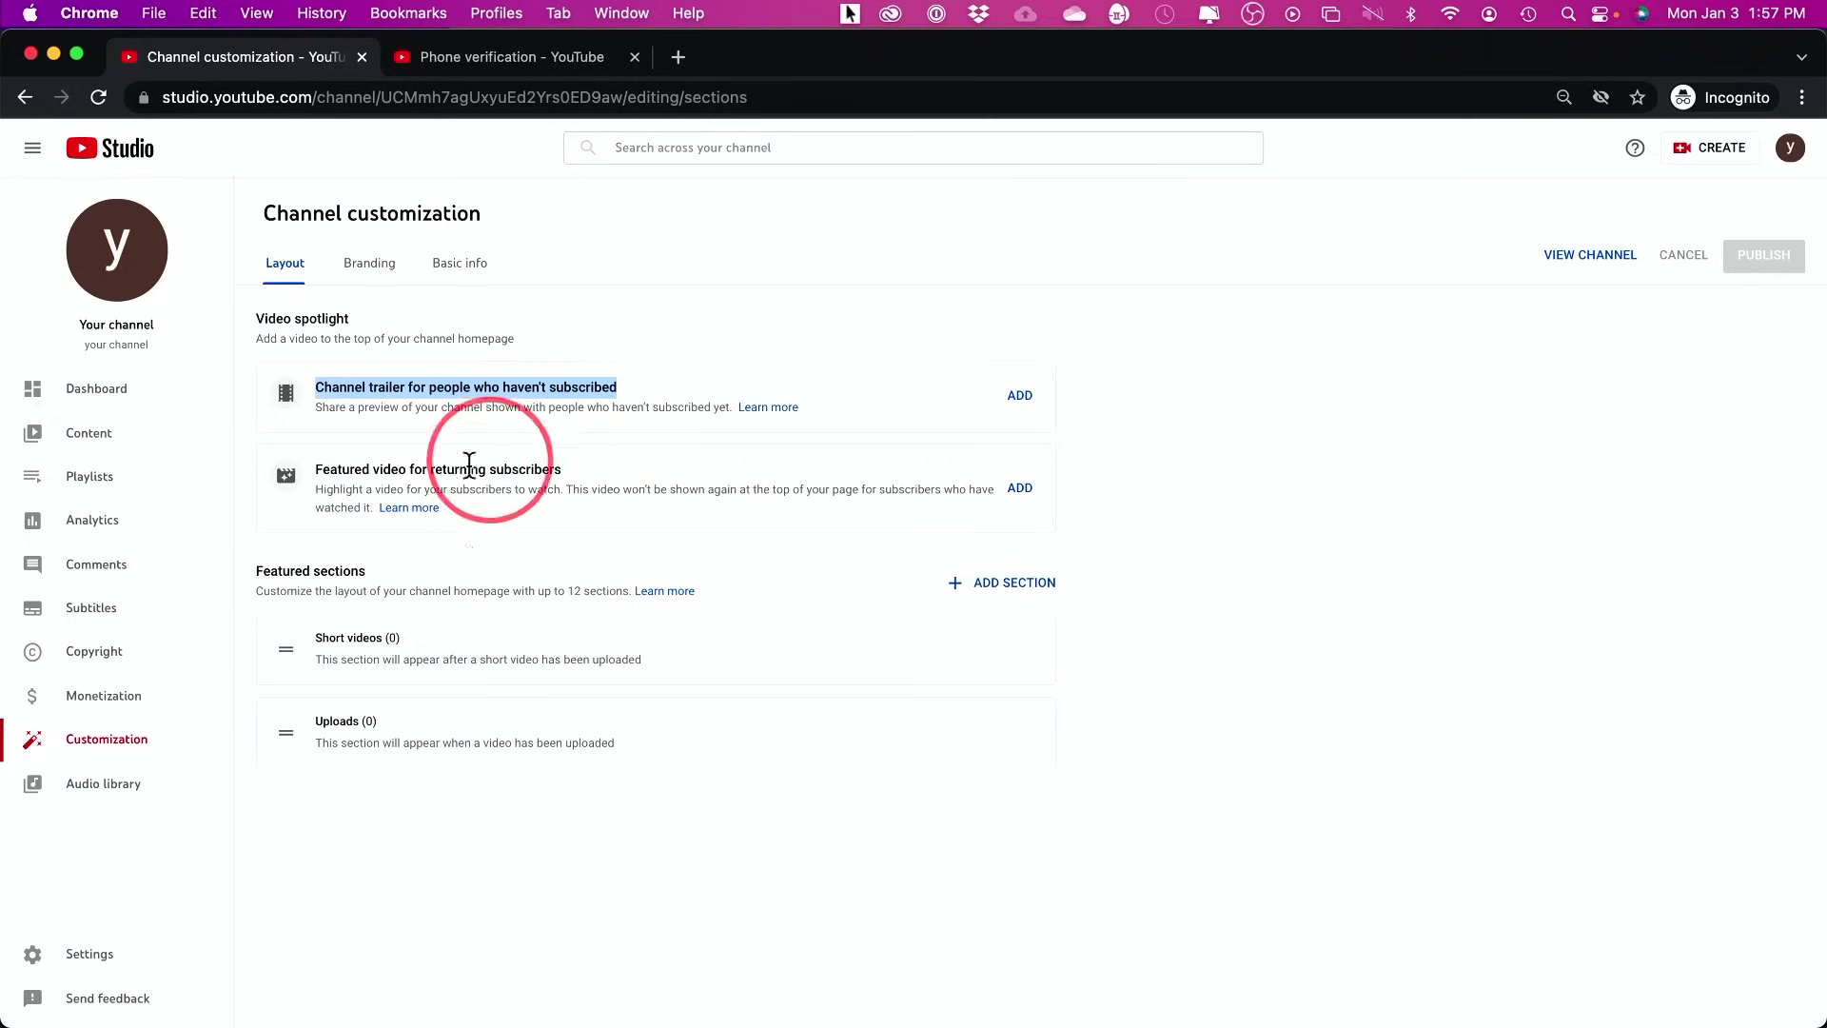
{"action": "left_click_drag", "start_coordinate": [315, 466], "coordinate": [600, 472]}
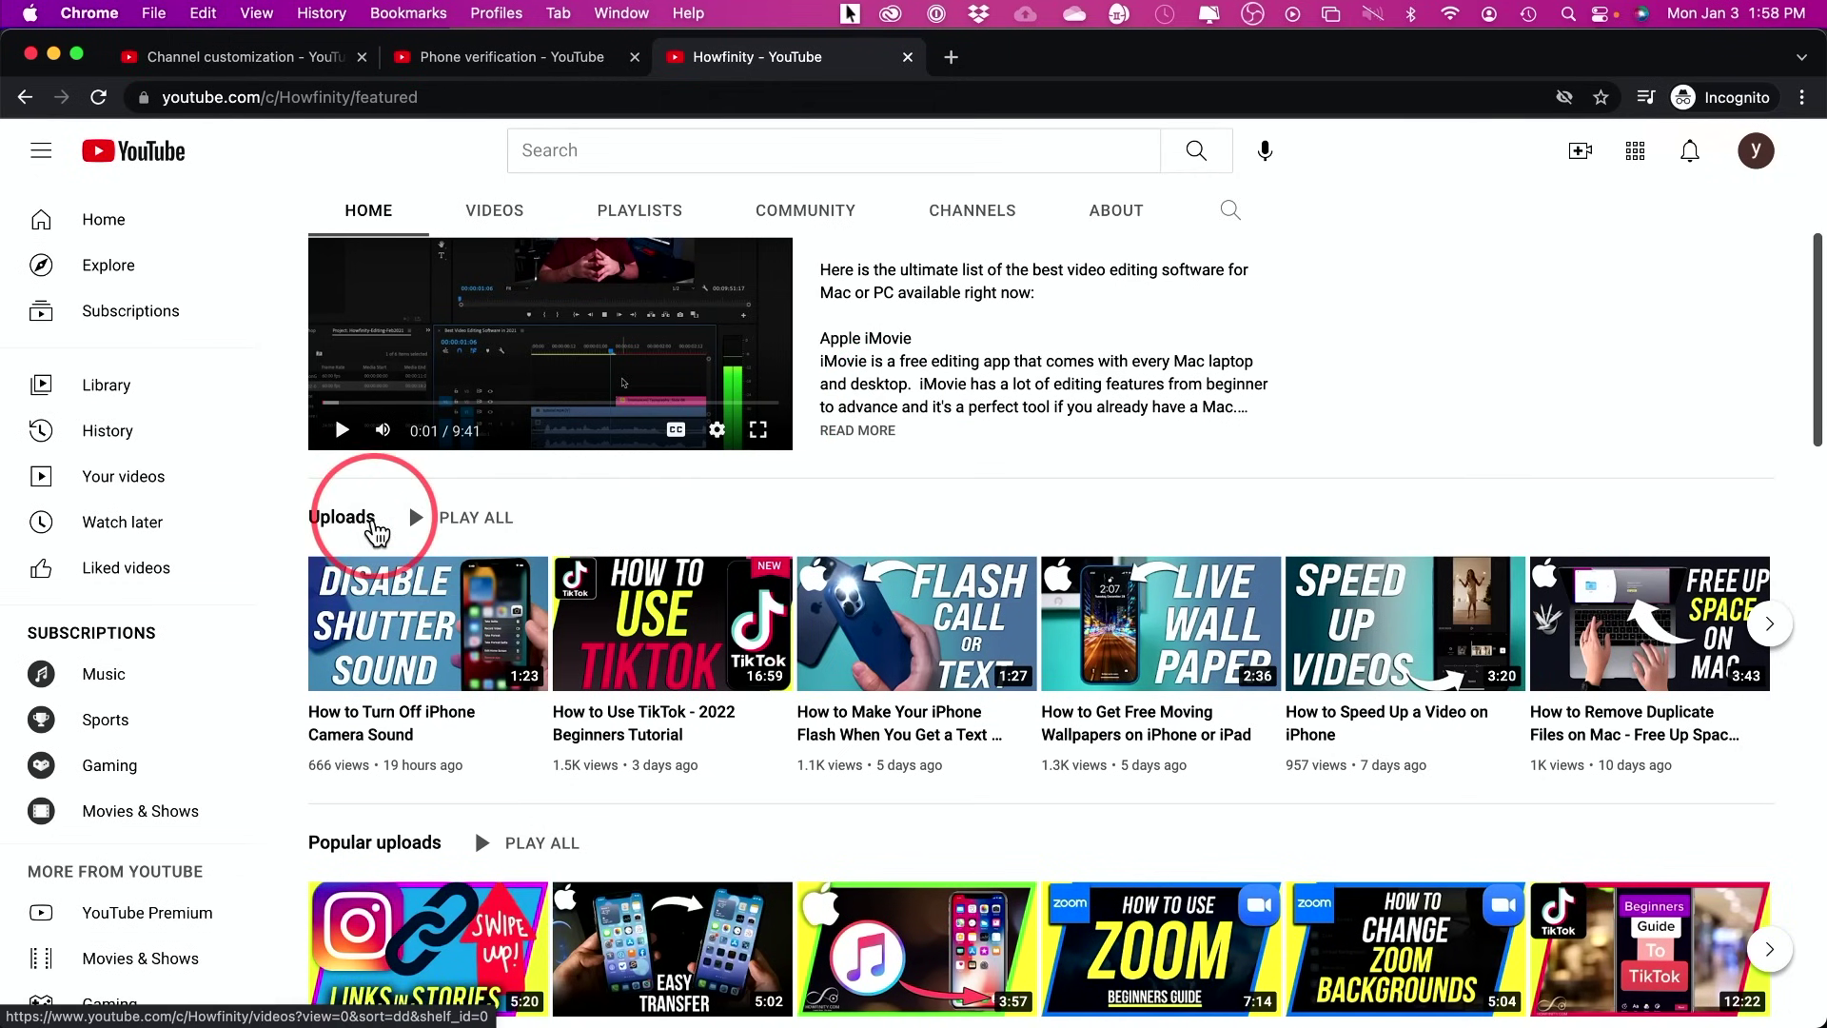
Browse the Howfinity channel's Uploads, Popular uploads and playlist sections, then return to channel customization
{"action": "scroll", "coordinate": [352, 571], "scroll_direction": "down", "scroll_amount": 3}
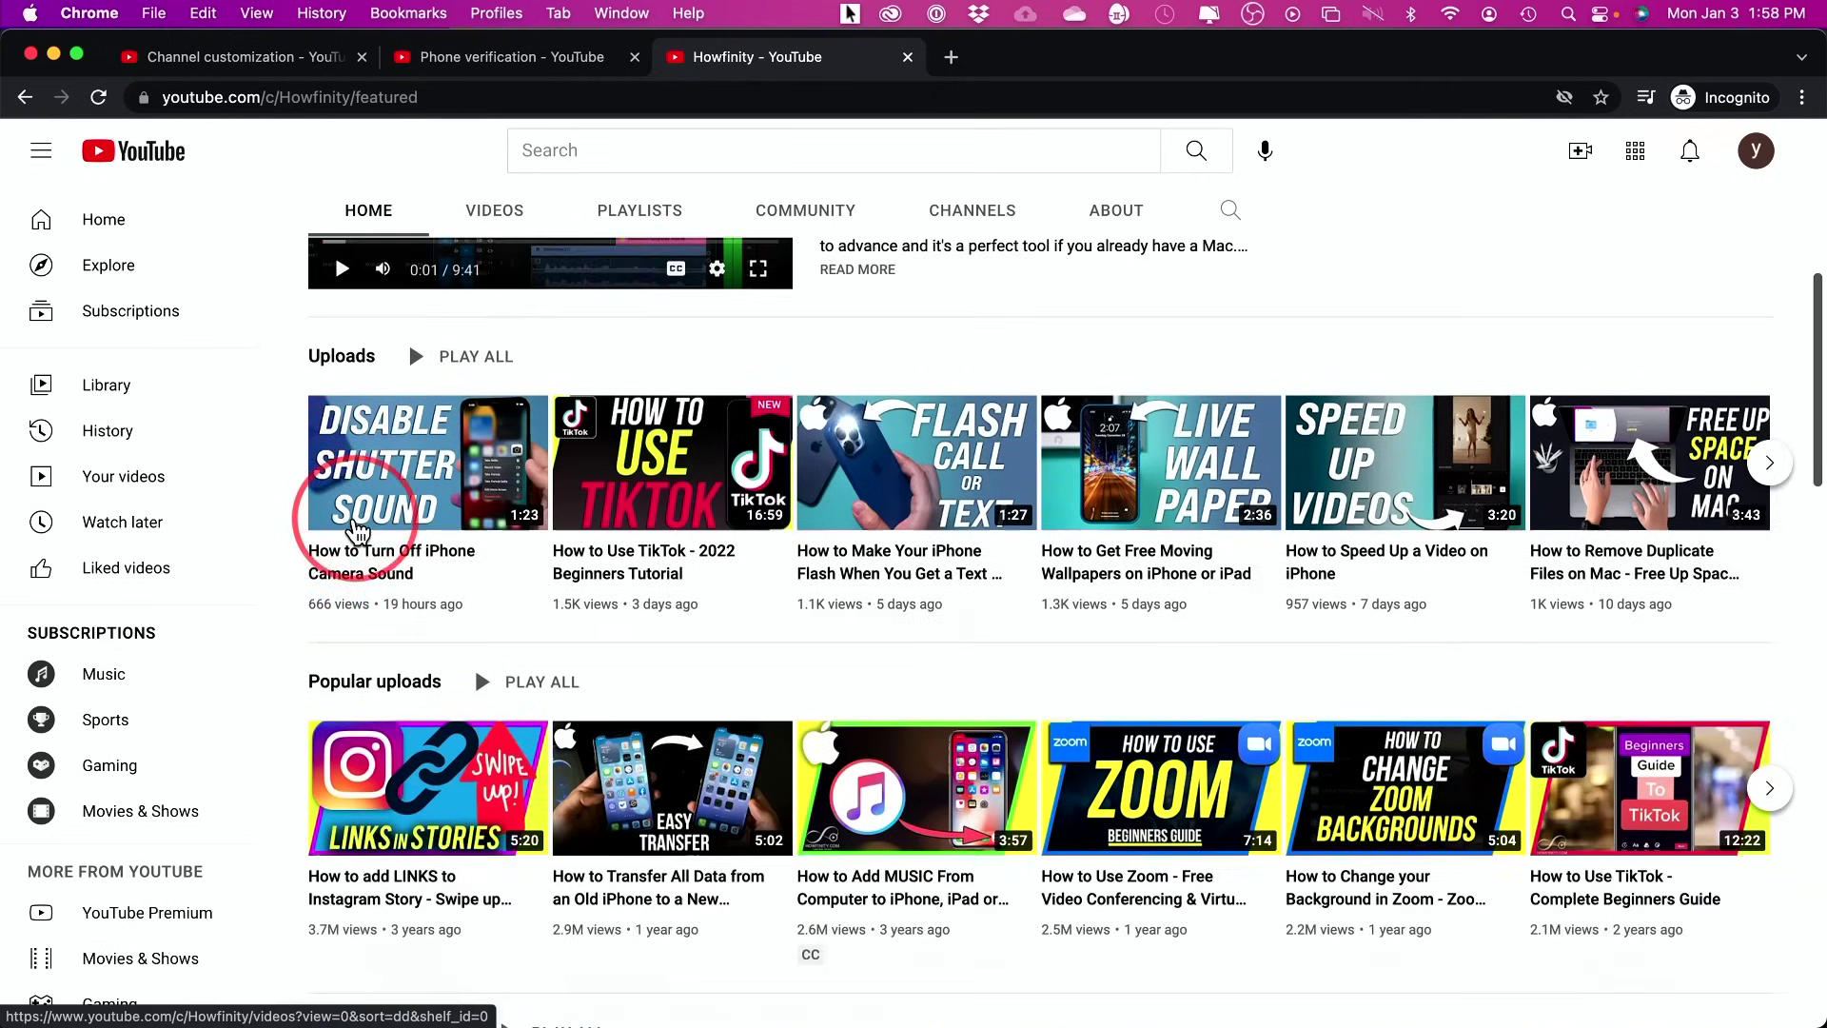
{"action": "scroll", "coordinate": [367, 666], "scroll_direction": "down", "scroll_amount": 2}
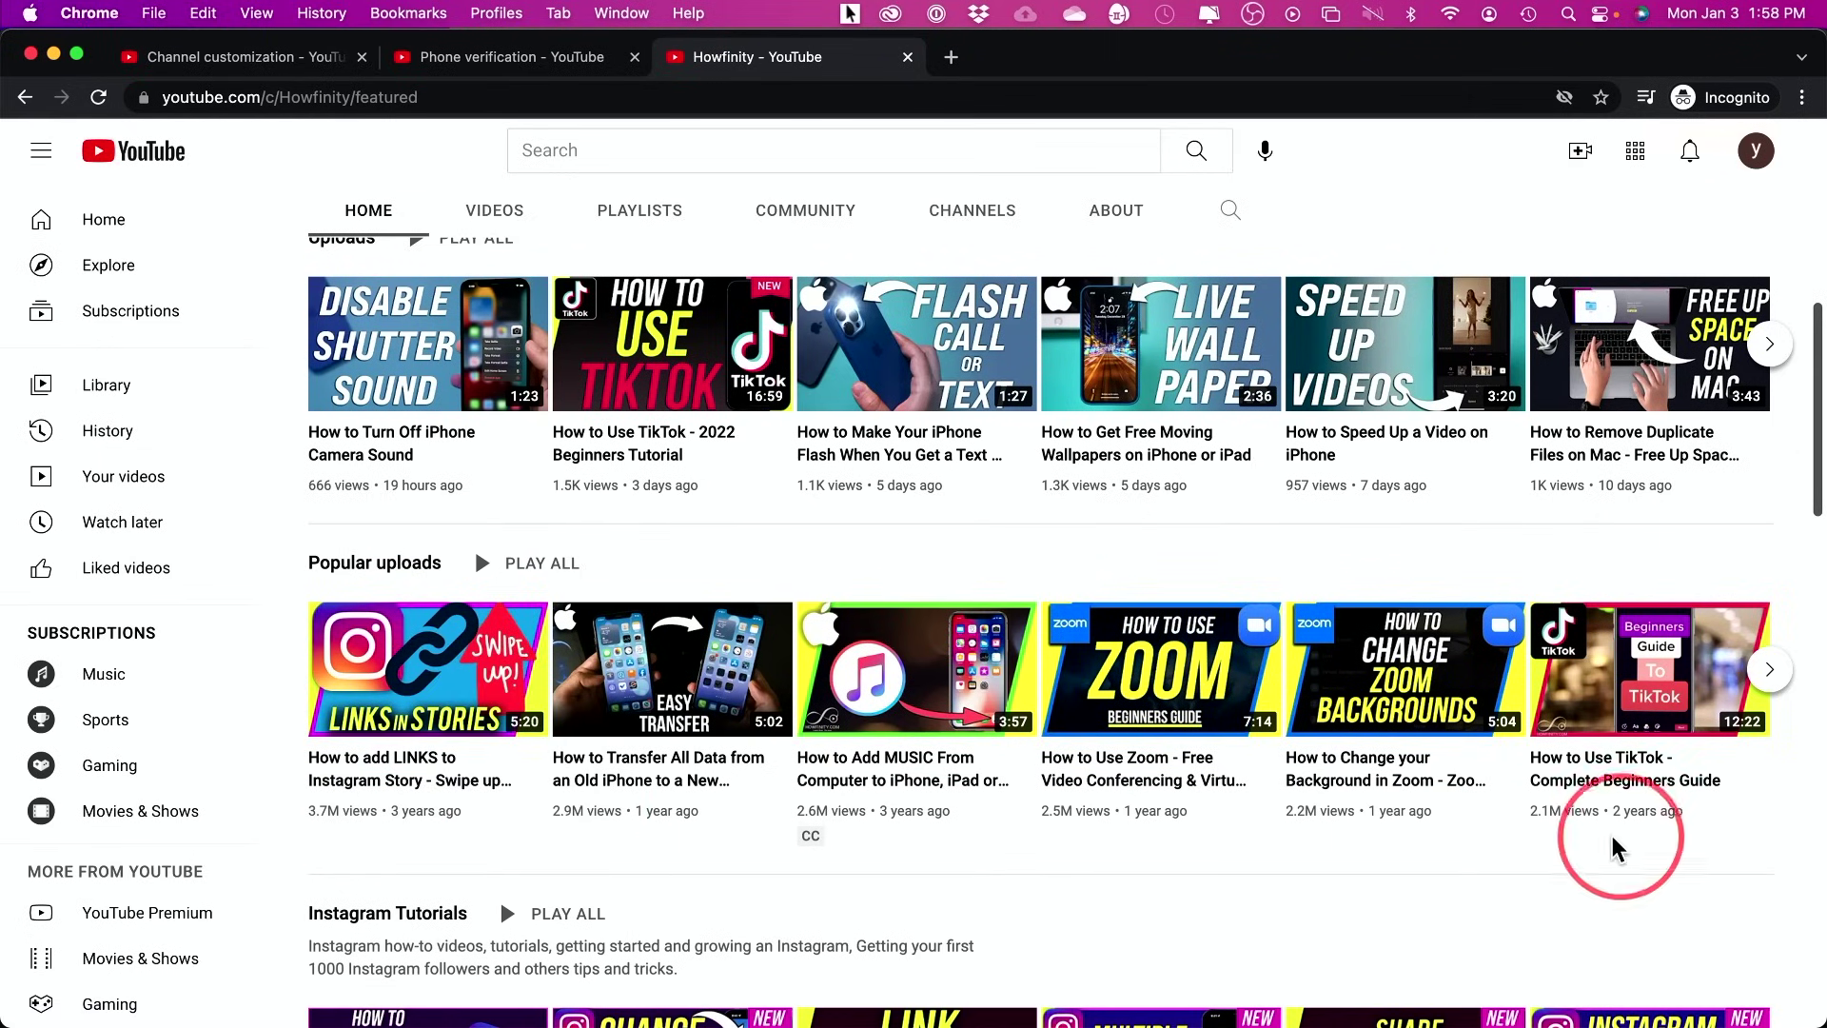
{"action": "scroll", "coordinate": [775, 673], "scroll_direction": "down", "scroll_amount": 4}
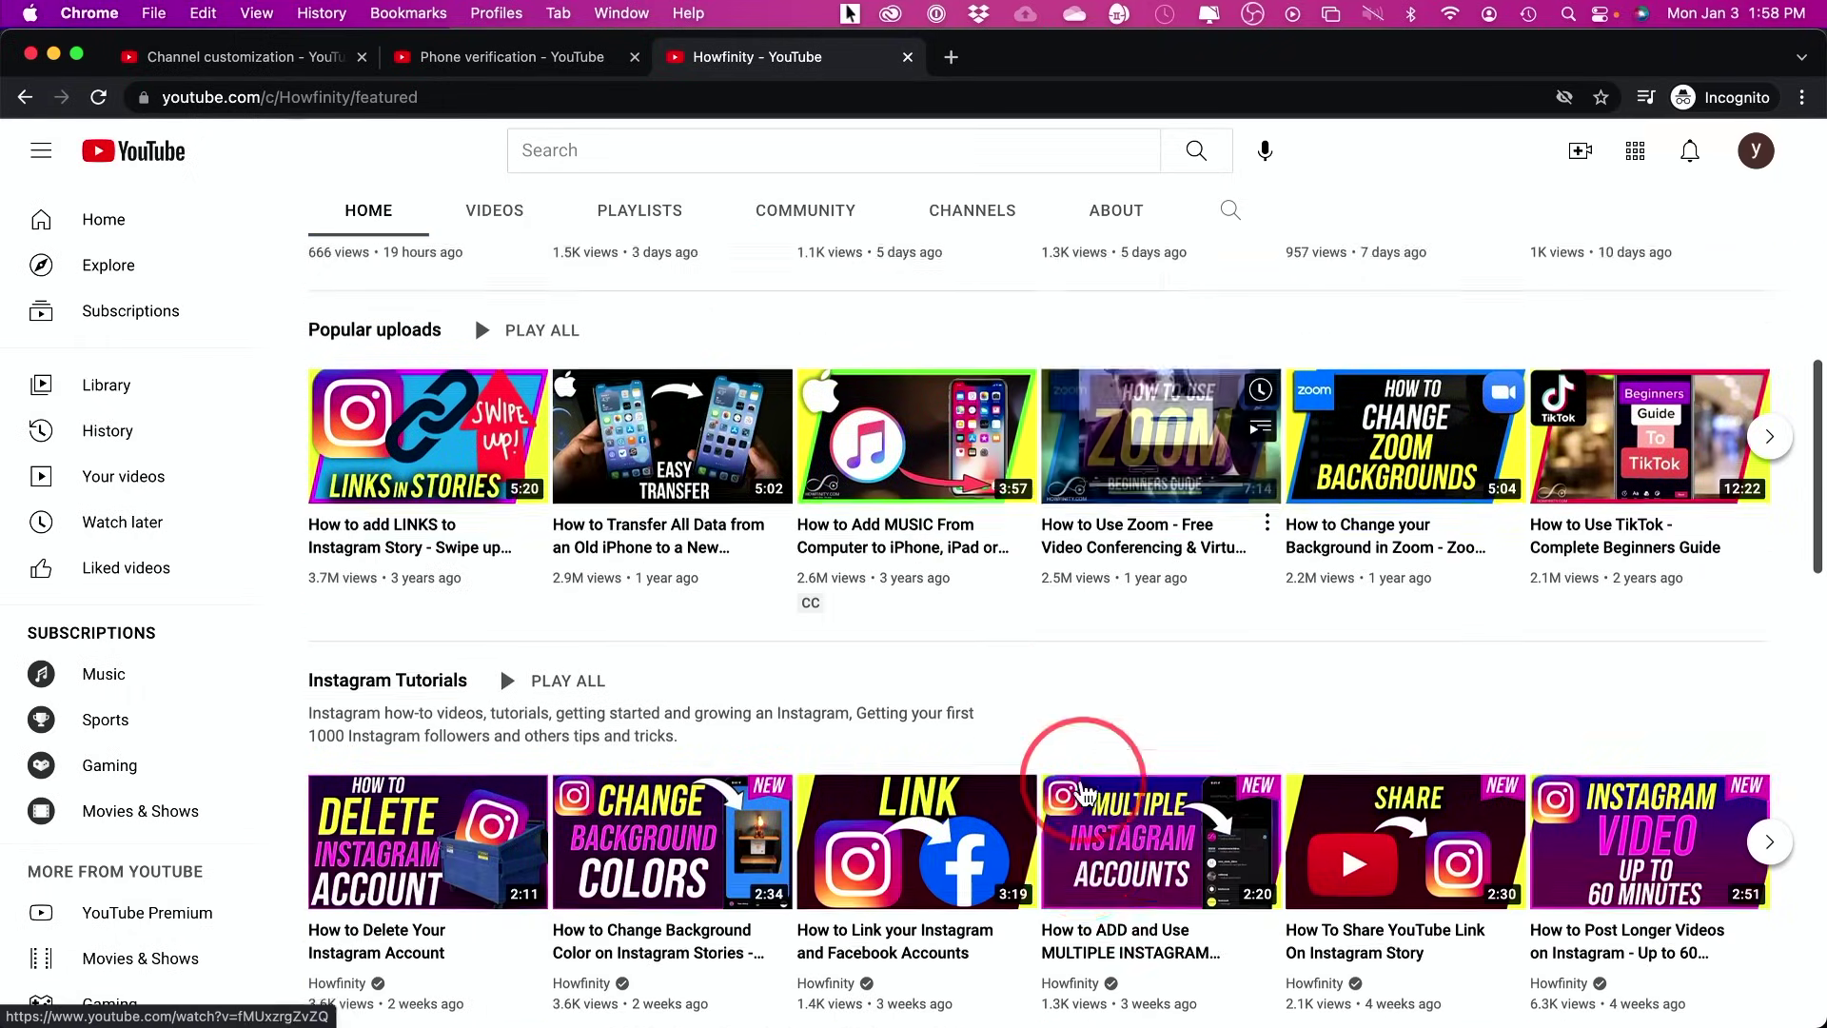
{"action": "scroll", "coordinate": [588, 635], "scroll_direction": "down", "scroll_amount": 5}
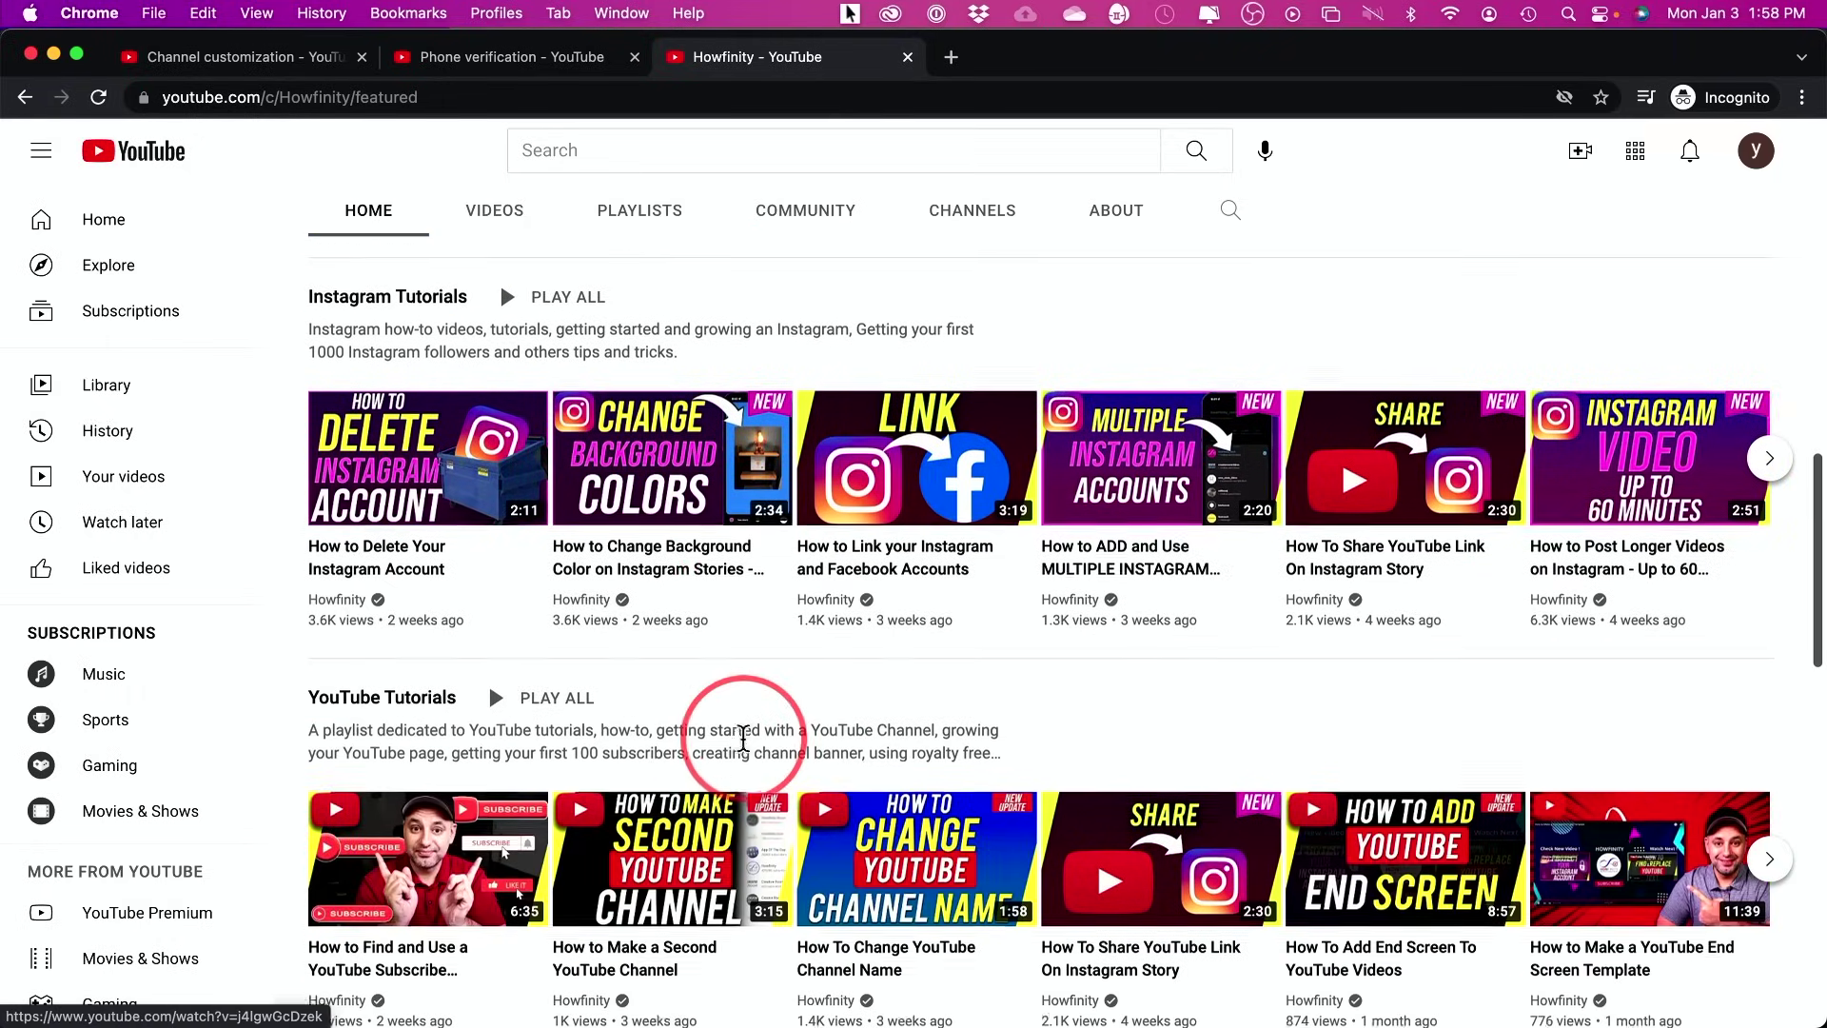
{"action": "scroll", "coordinate": [744, 742], "scroll_direction": "up", "scroll_amount": 1}
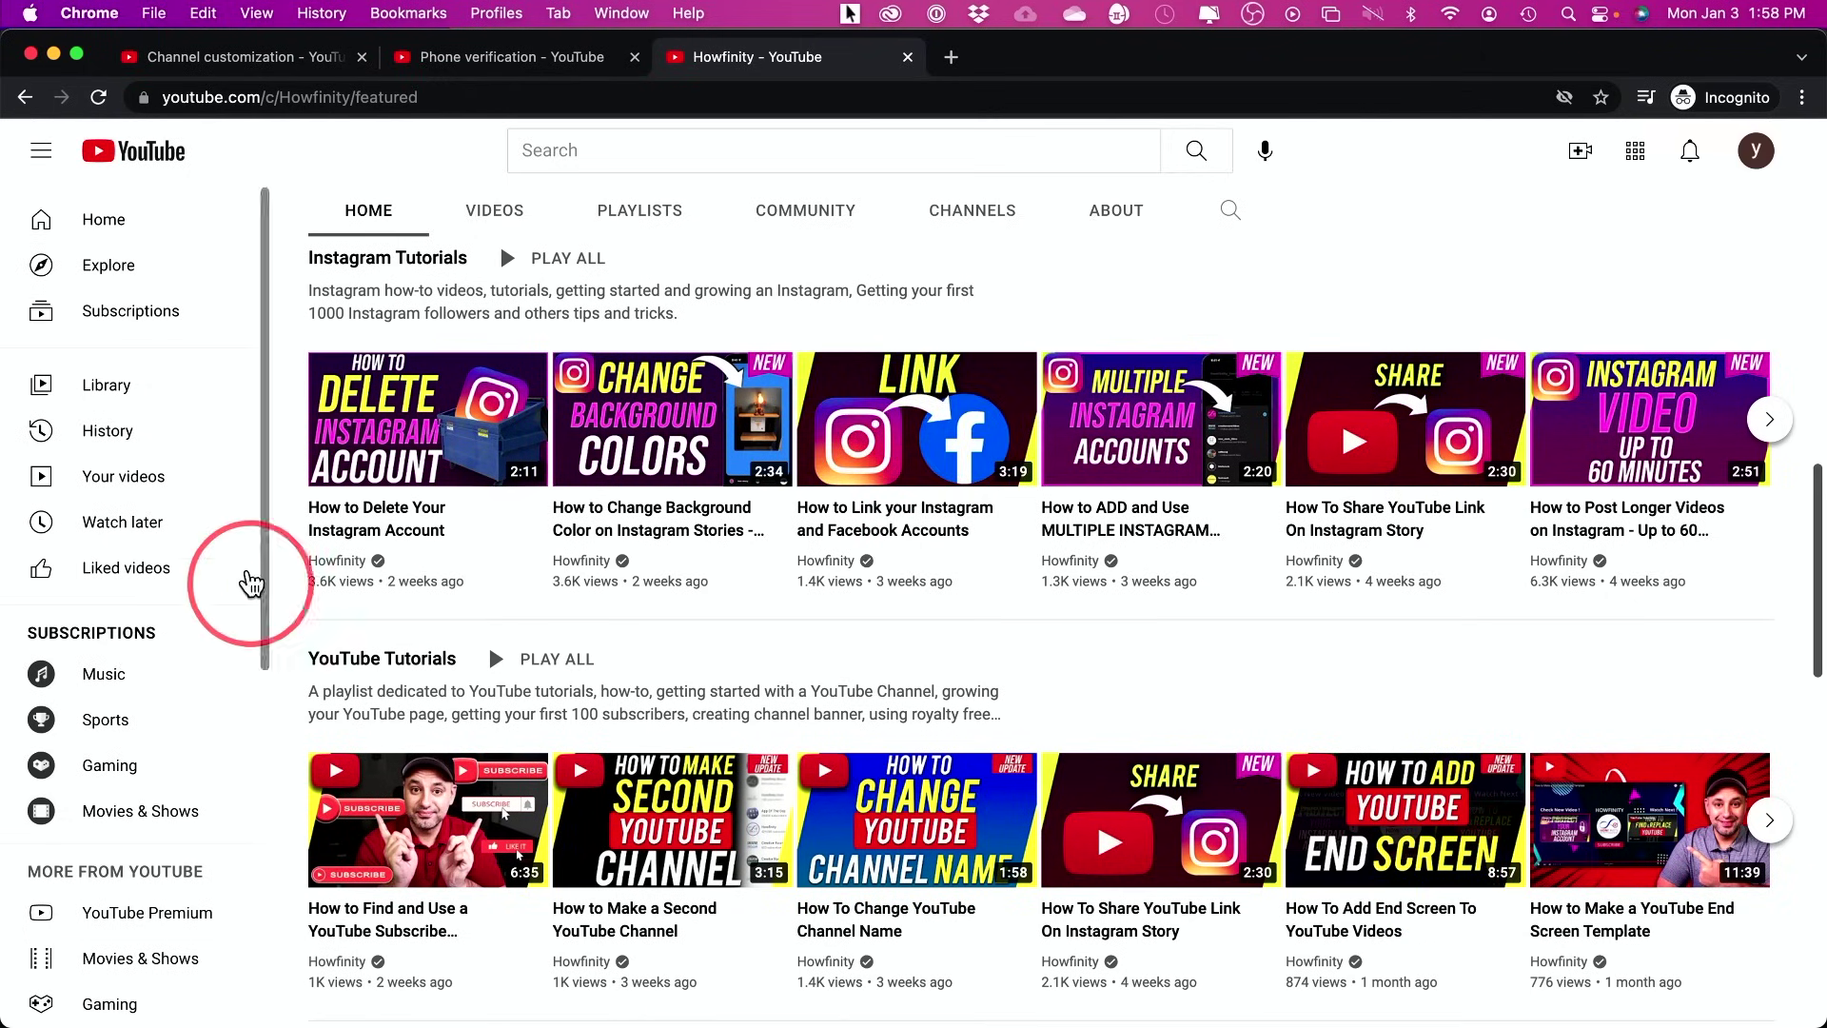
{"action": "left_click", "coordinate": [266, 63]}
Move Uploads above Short videos, remove Short videos, and add a Popular uploads section
{"action": "left_click", "coordinate": [356, 744]}
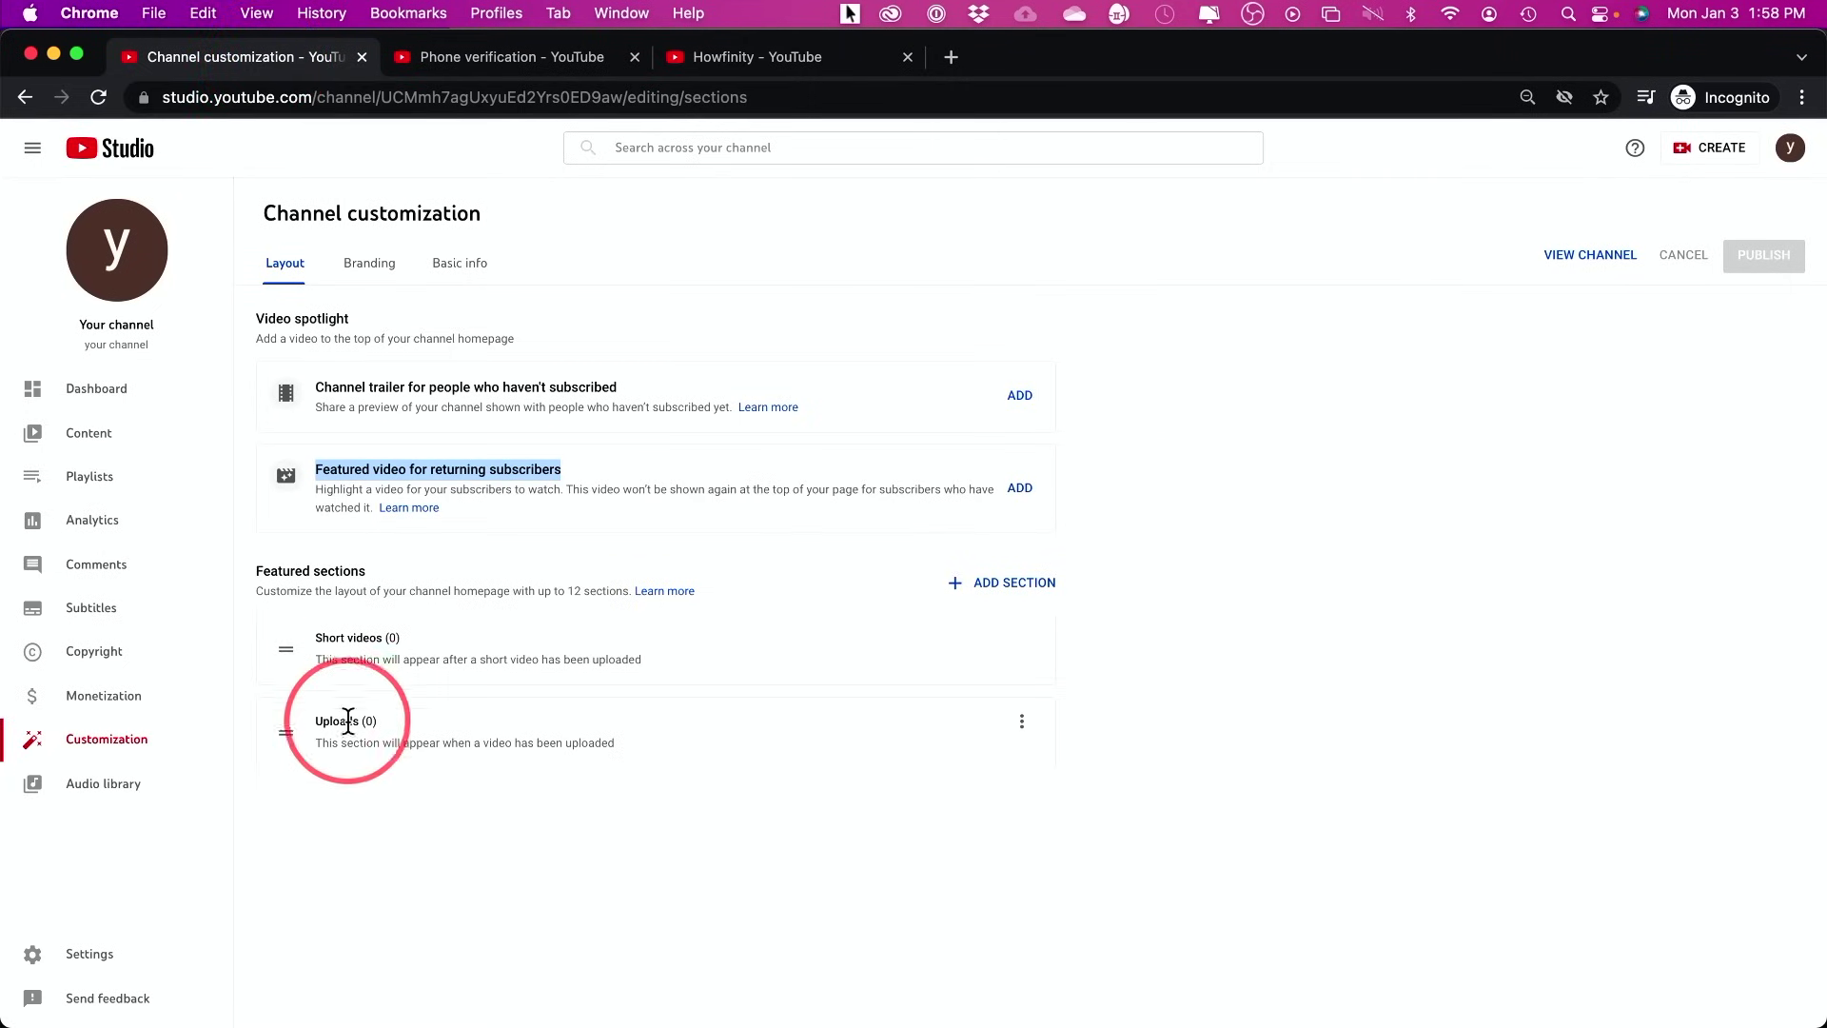
{"action": "left_click_drag", "start_coordinate": [286, 732], "coordinate": [286, 626]}
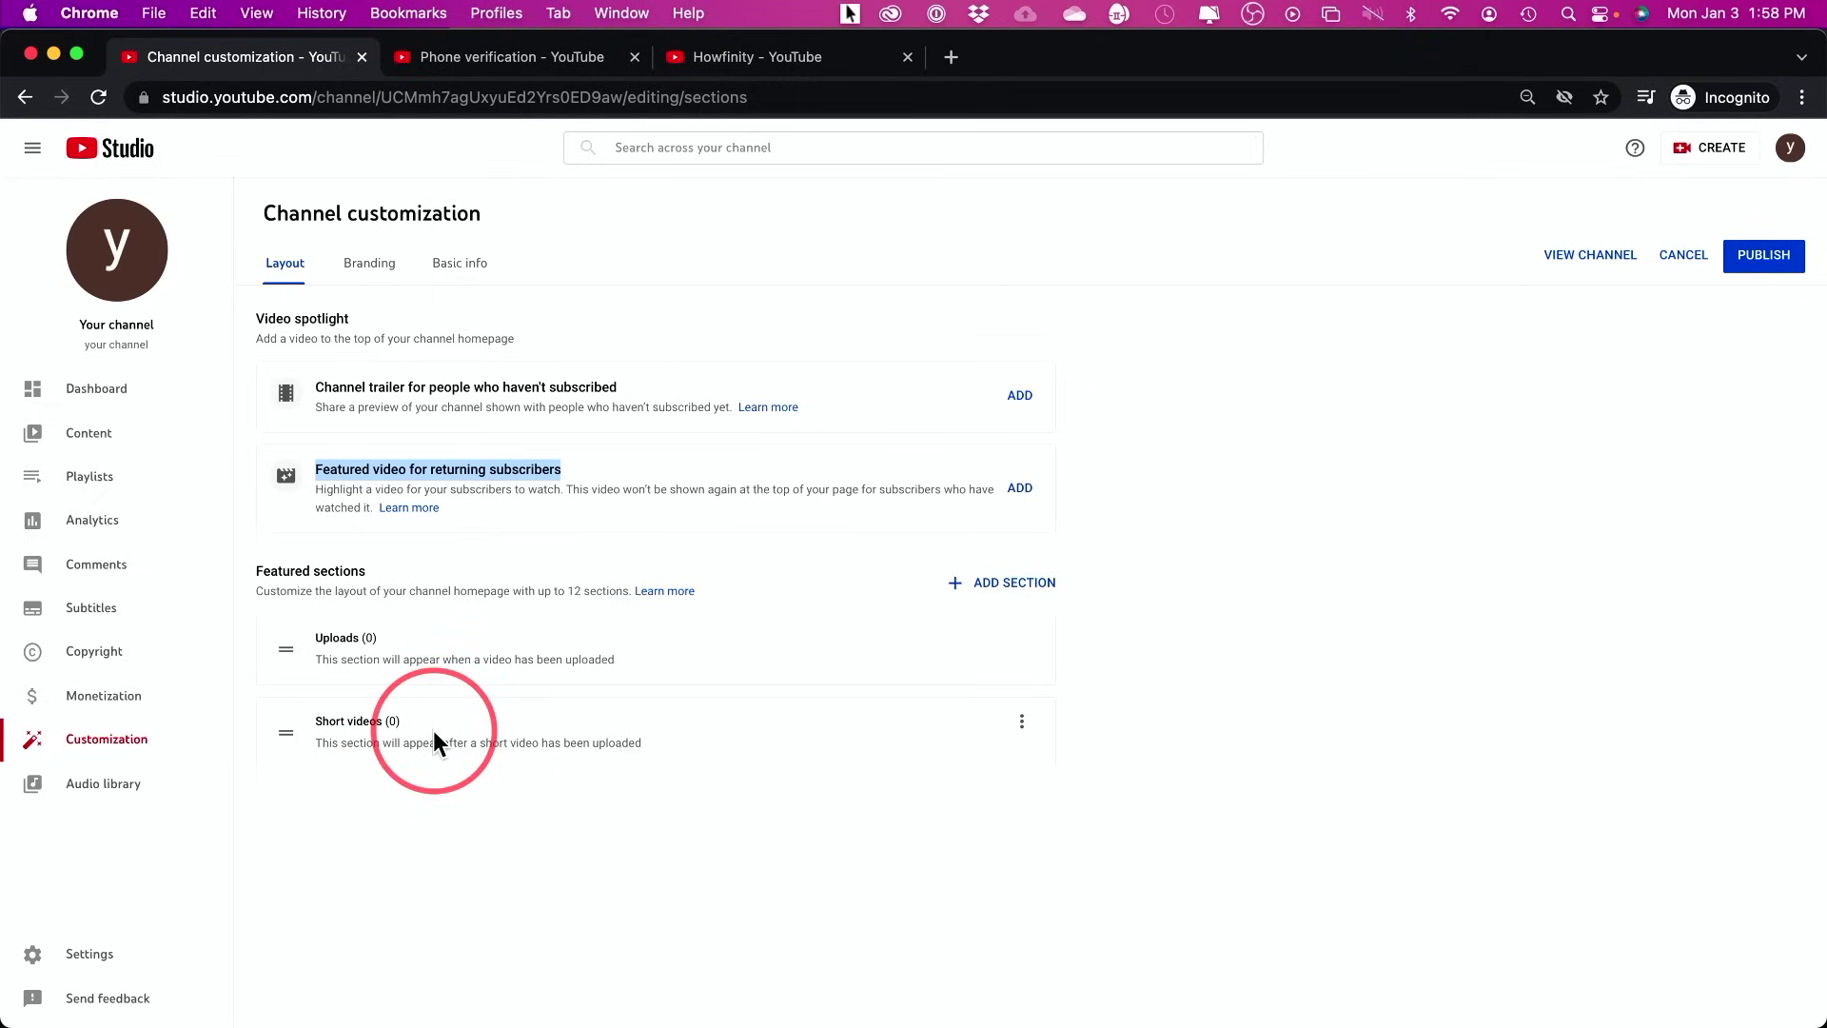
{"action": "left_click", "coordinate": [1022, 723]}
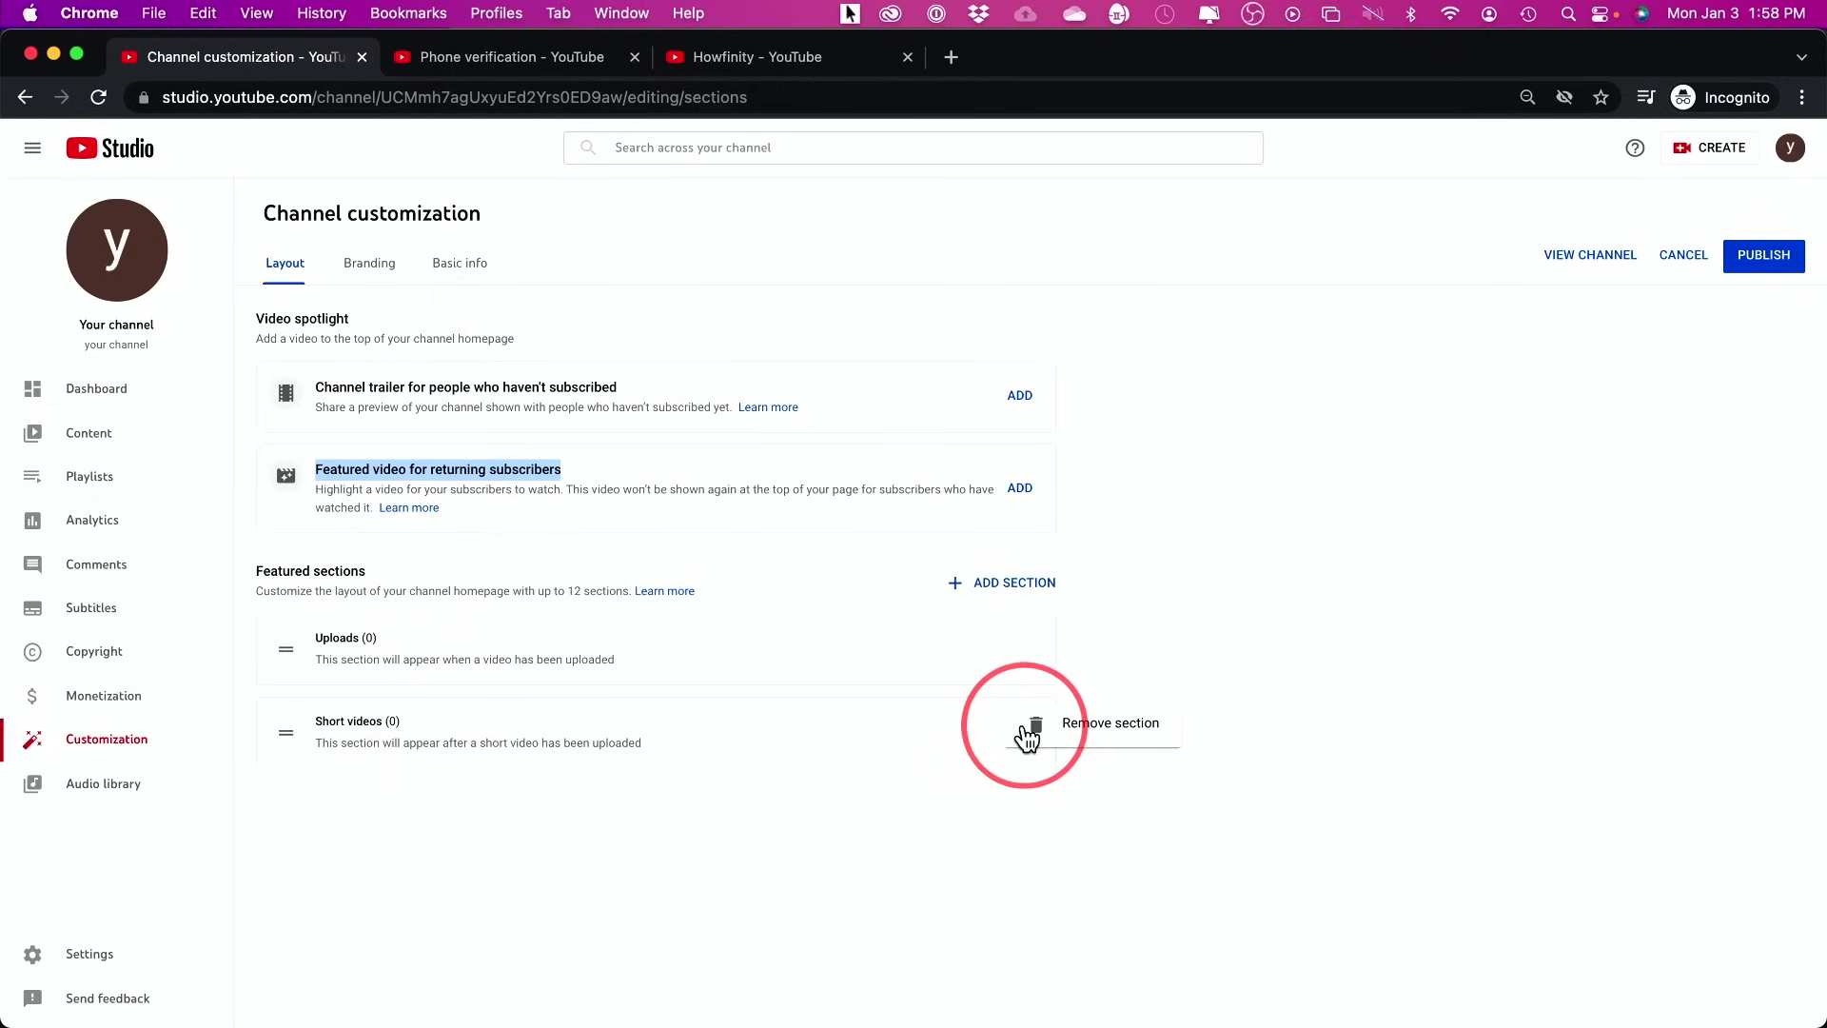
{"action": "left_click", "coordinate": [1082, 728]}
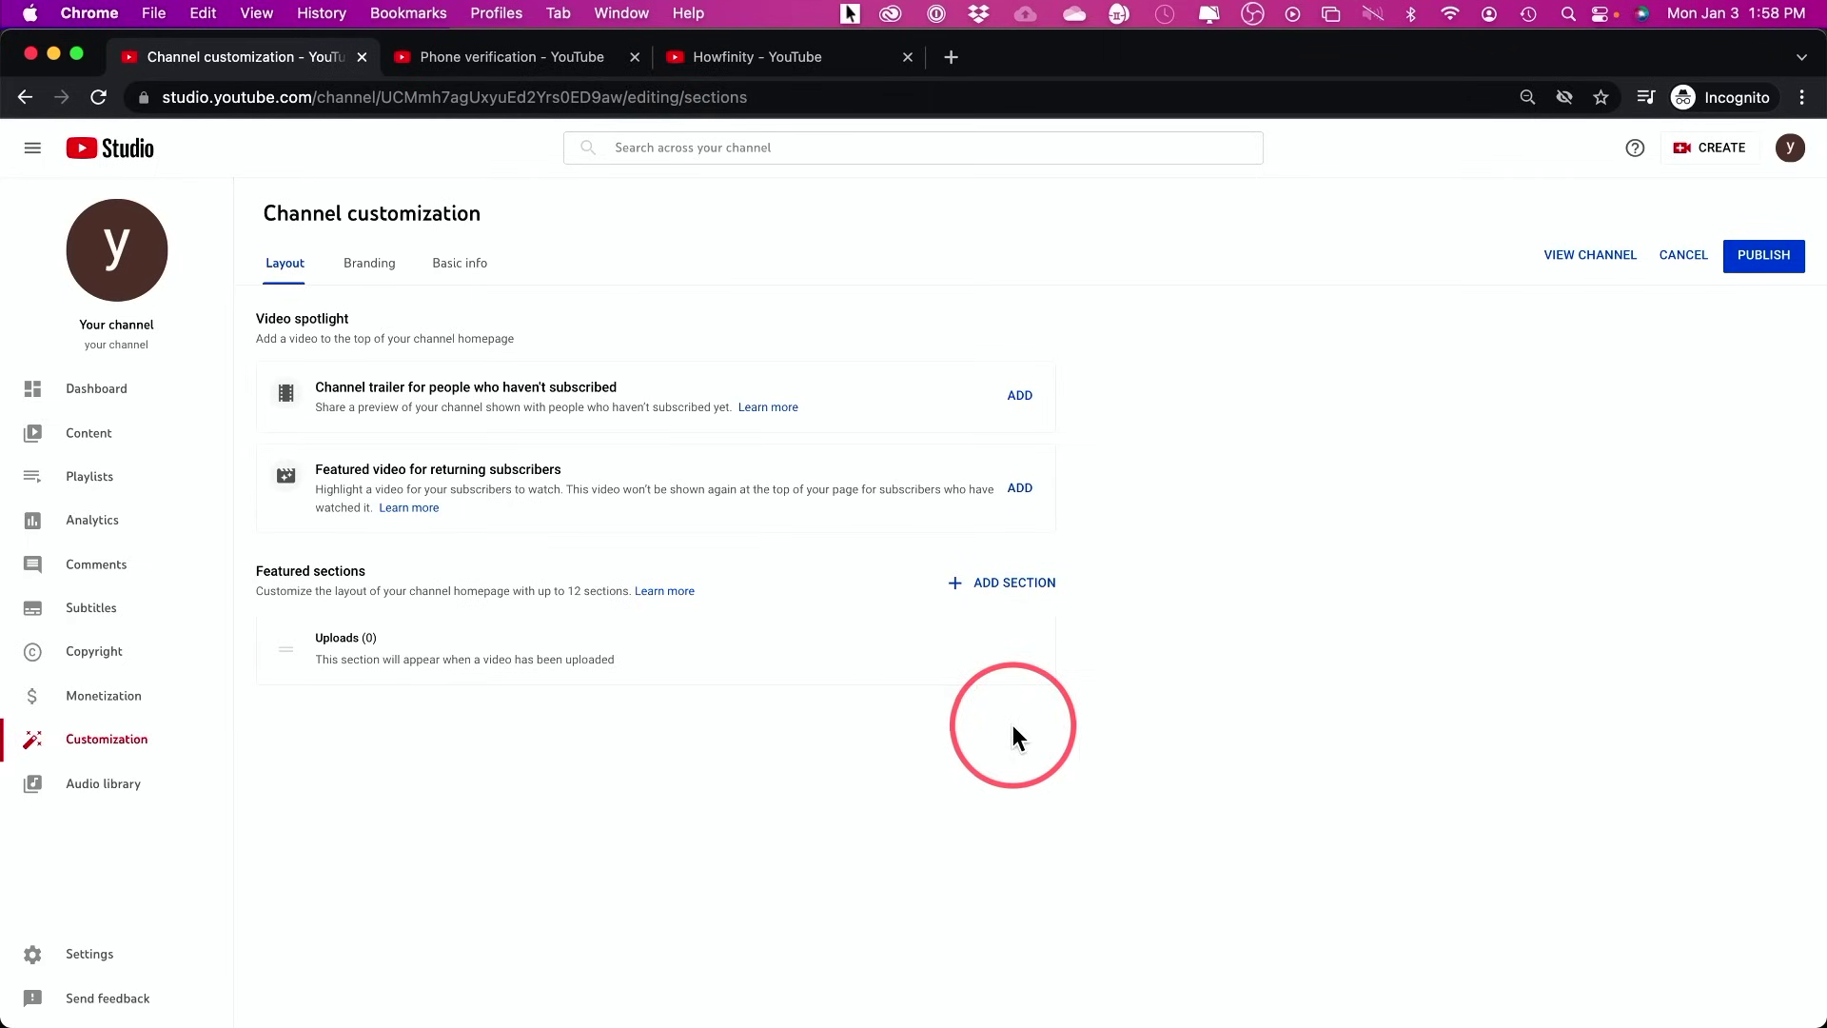
{"action": "left_click", "coordinate": [990, 596]}
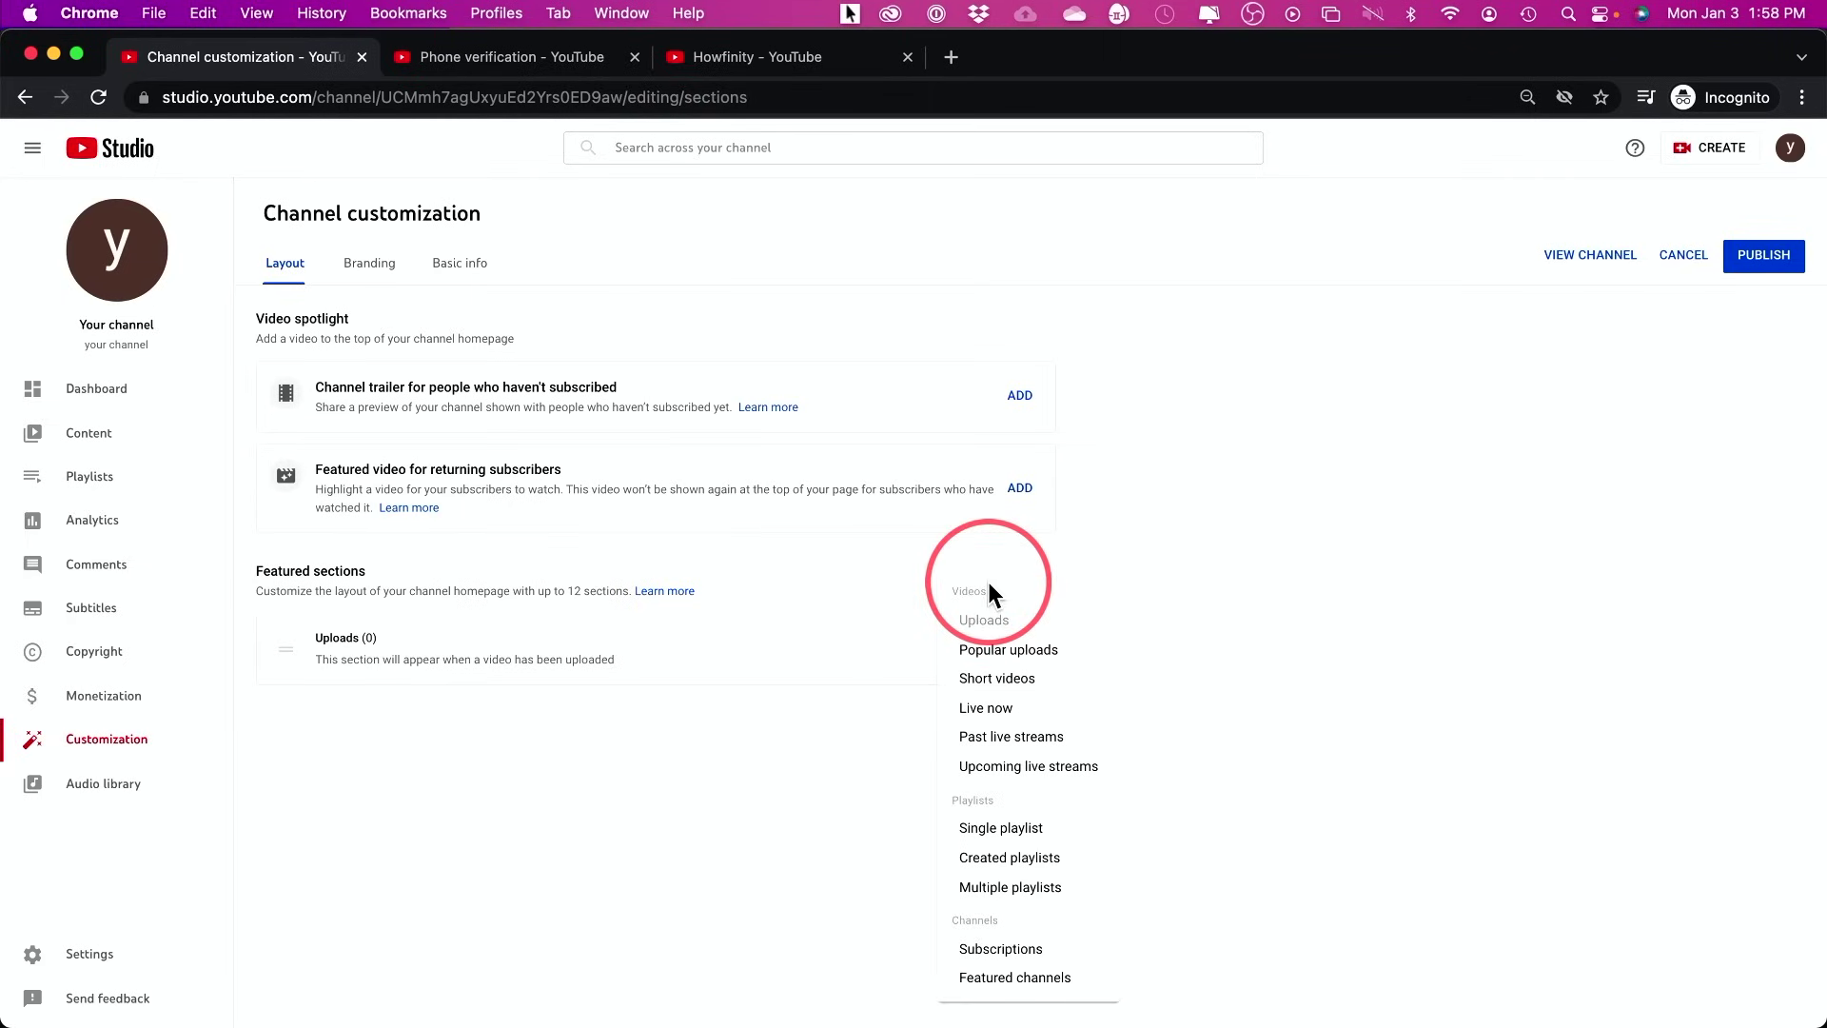
{"action": "left_click", "coordinate": [996, 649]}
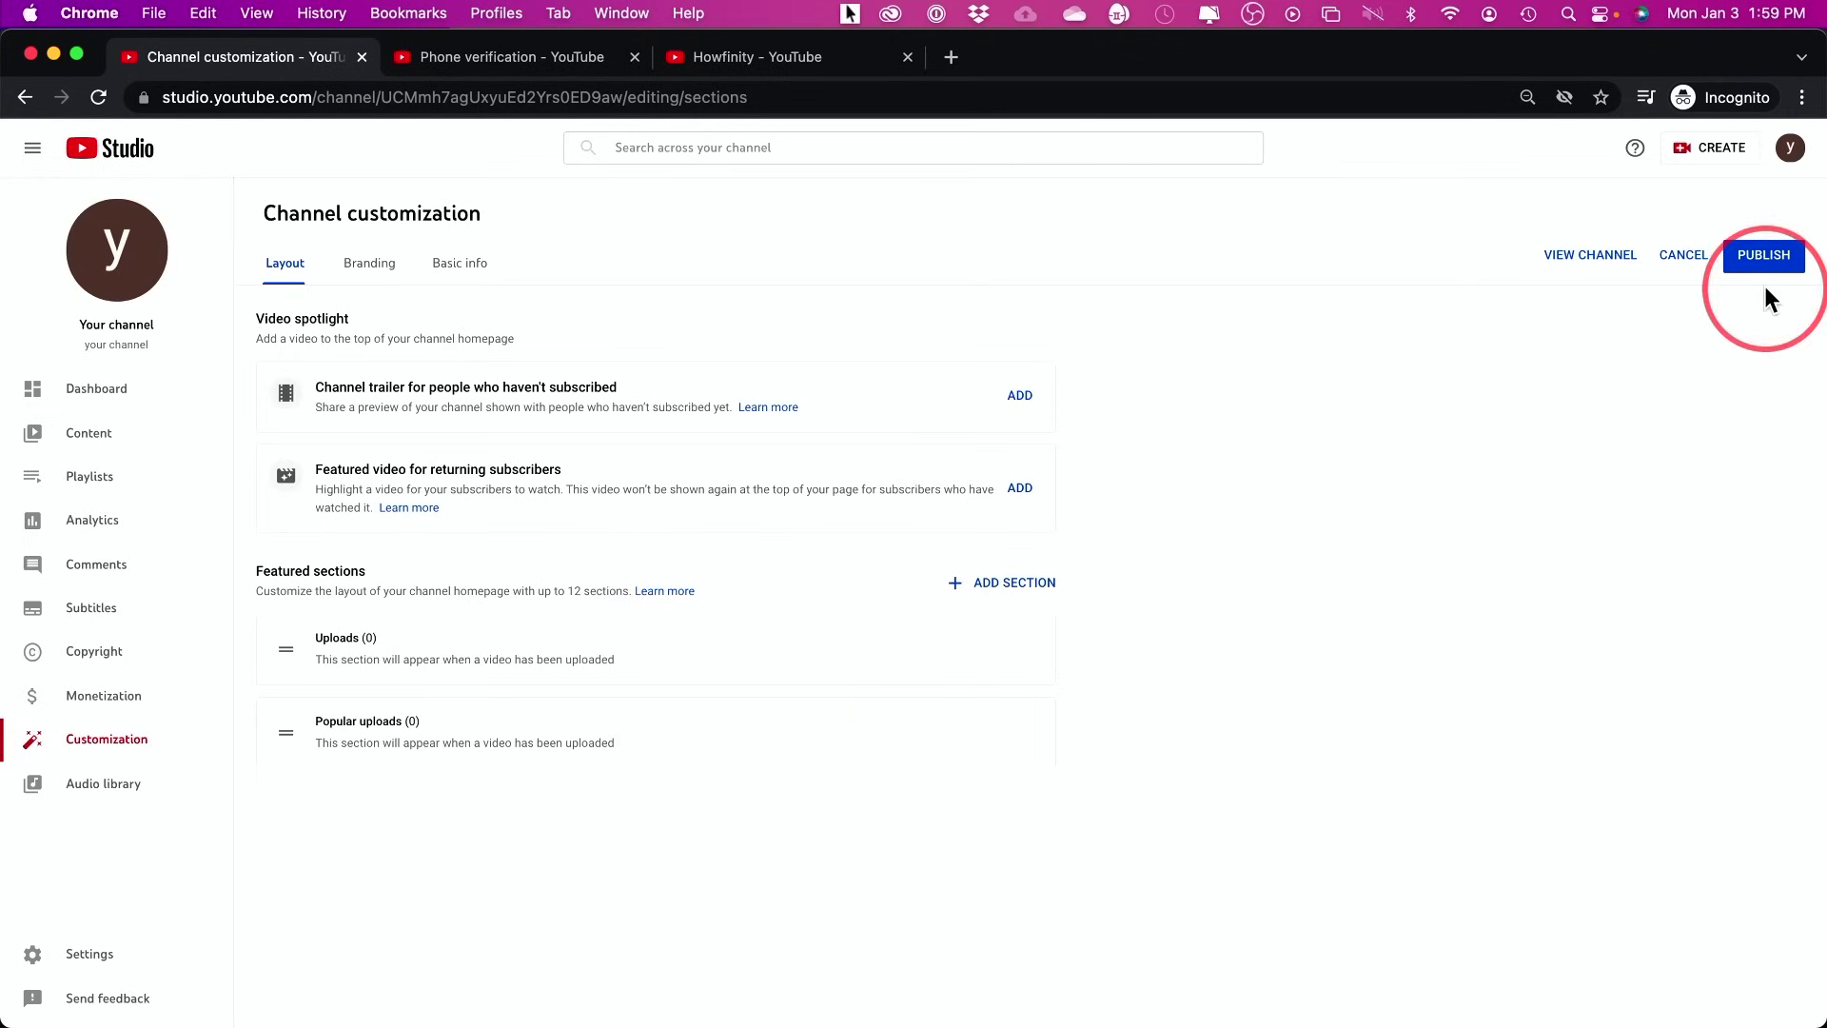
Publish the updated layout and go to the Branding tab
{"action": "left_click", "coordinate": [1761, 256]}
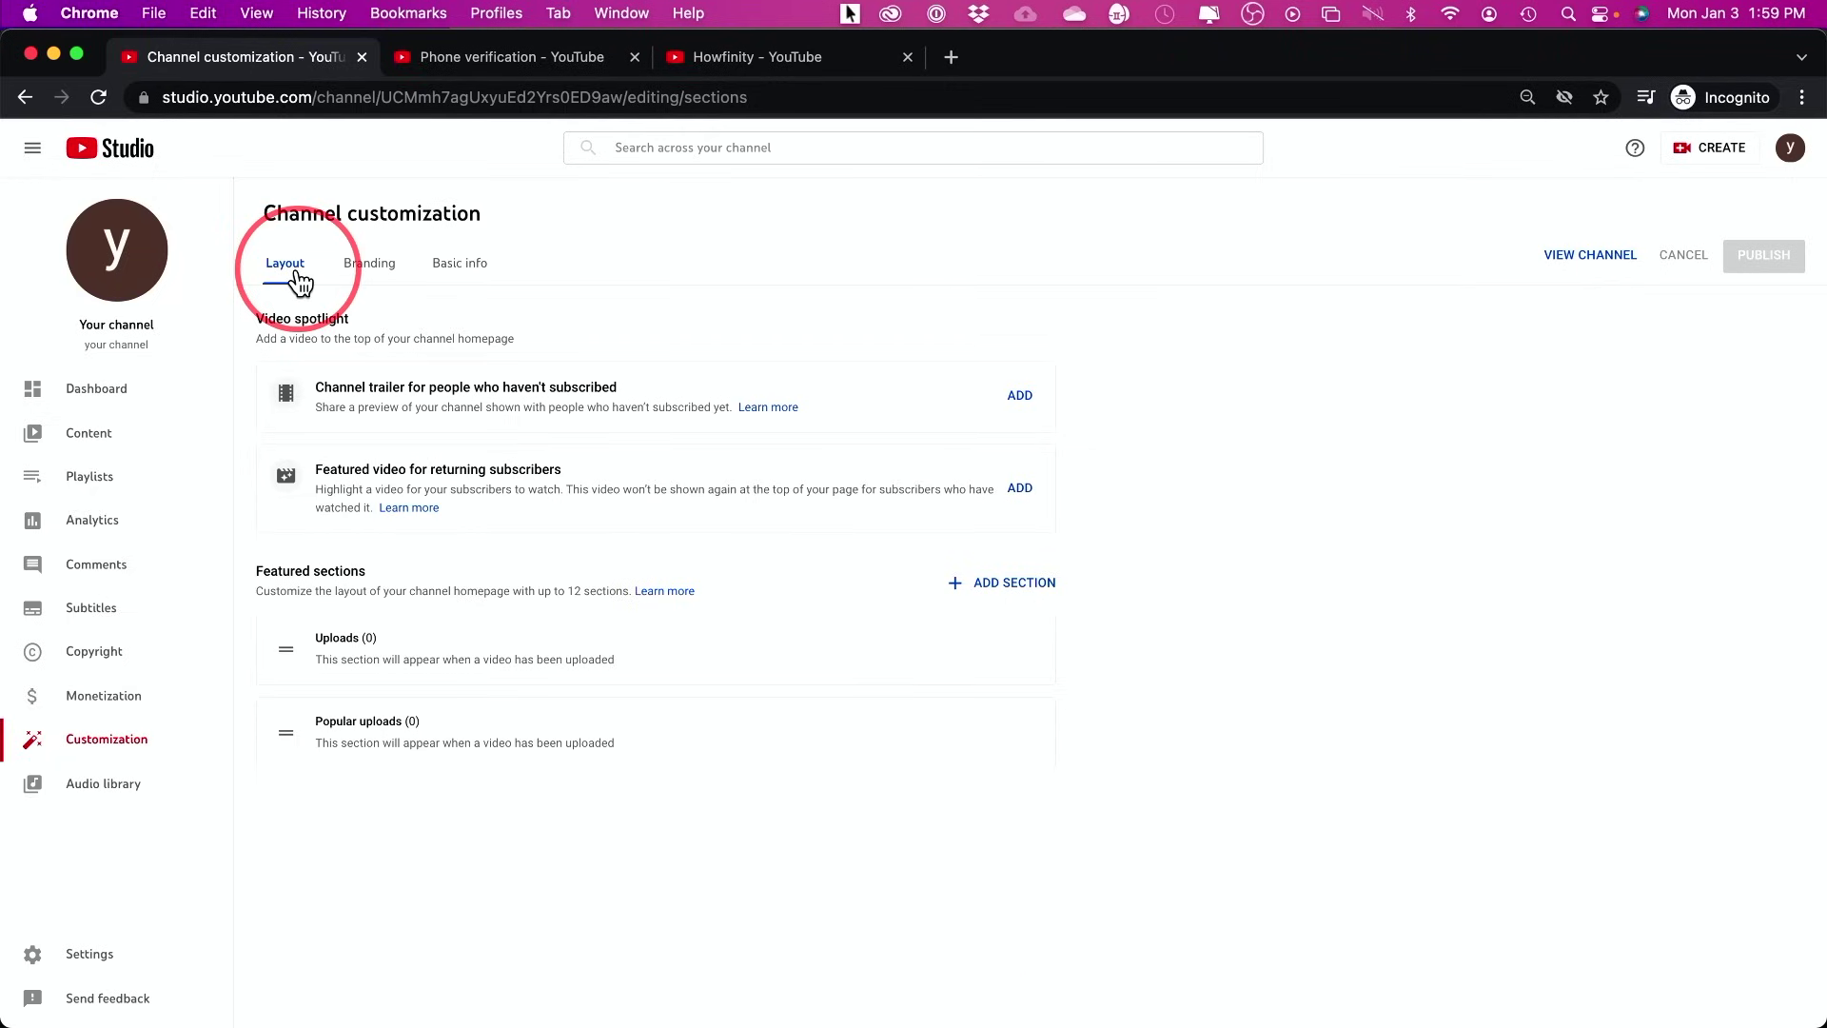
{"action": "left_click", "coordinate": [381, 273]}
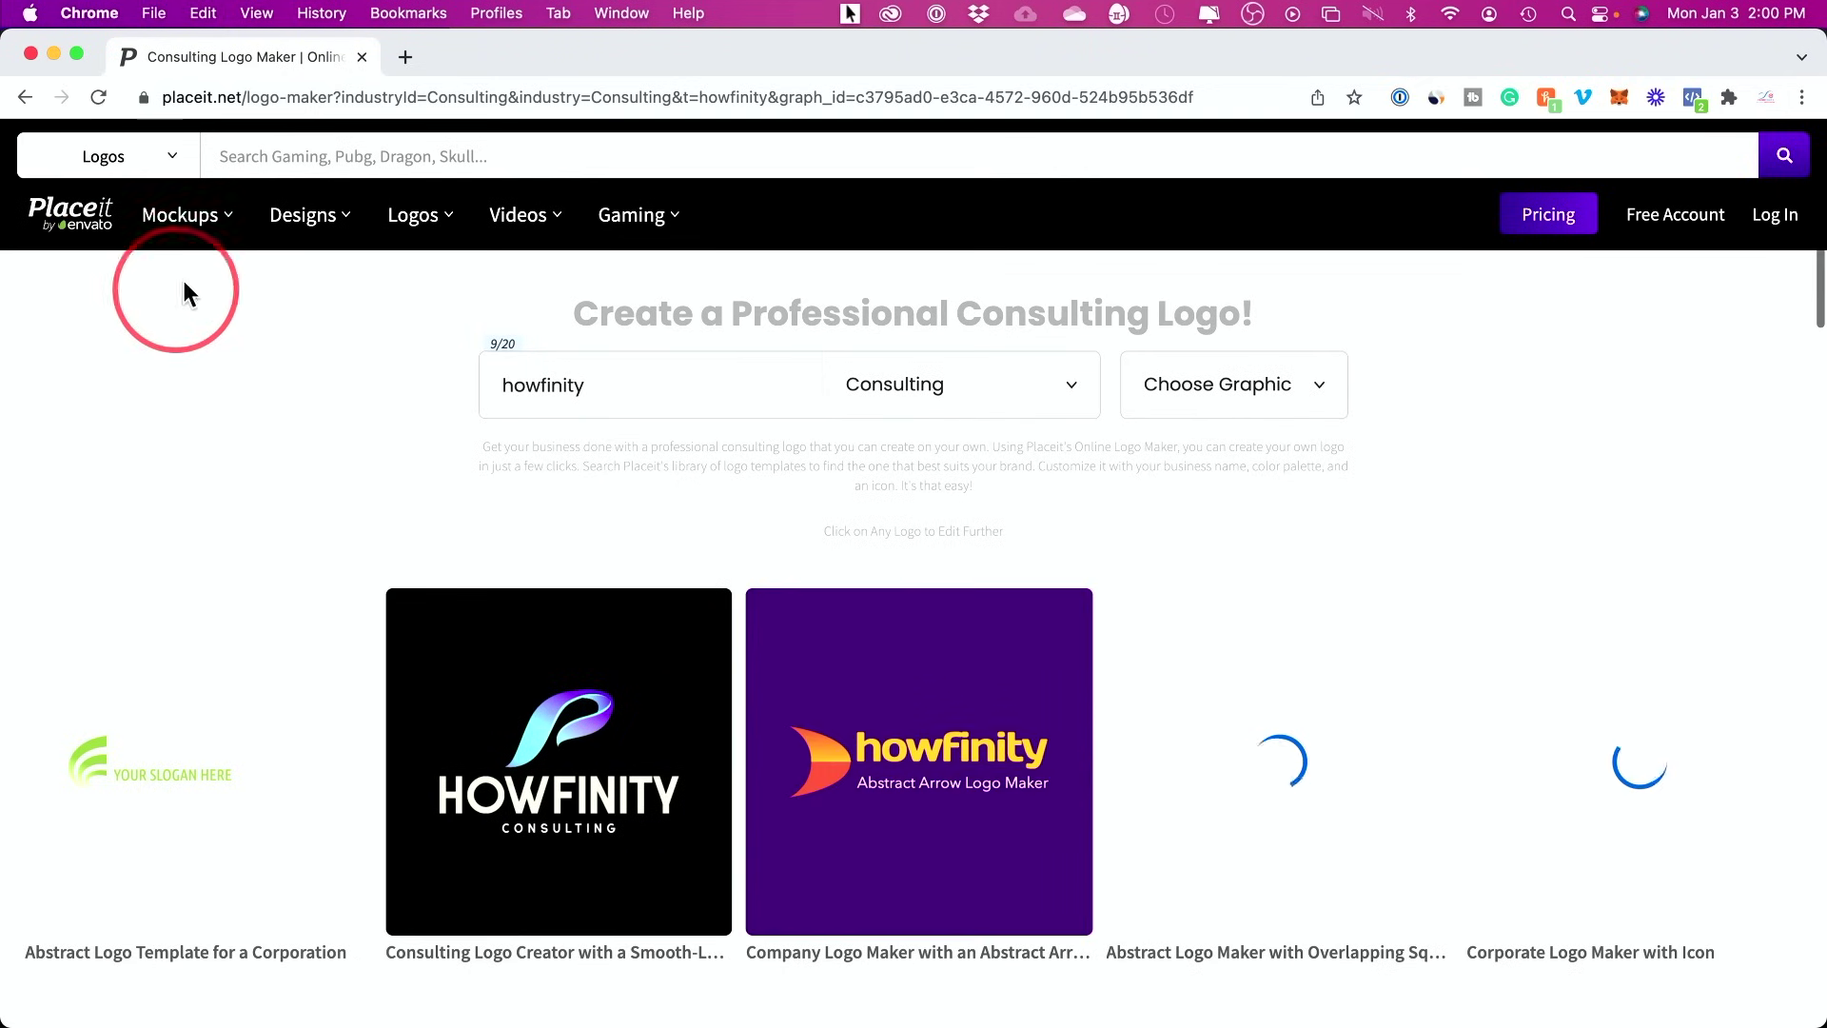
Check the HOWFINITY business name and the logo's industry list, leaving both unchanged
{"action": "scroll", "coordinate": [405, 392], "scroll_direction": "down", "scroll_amount": 2}
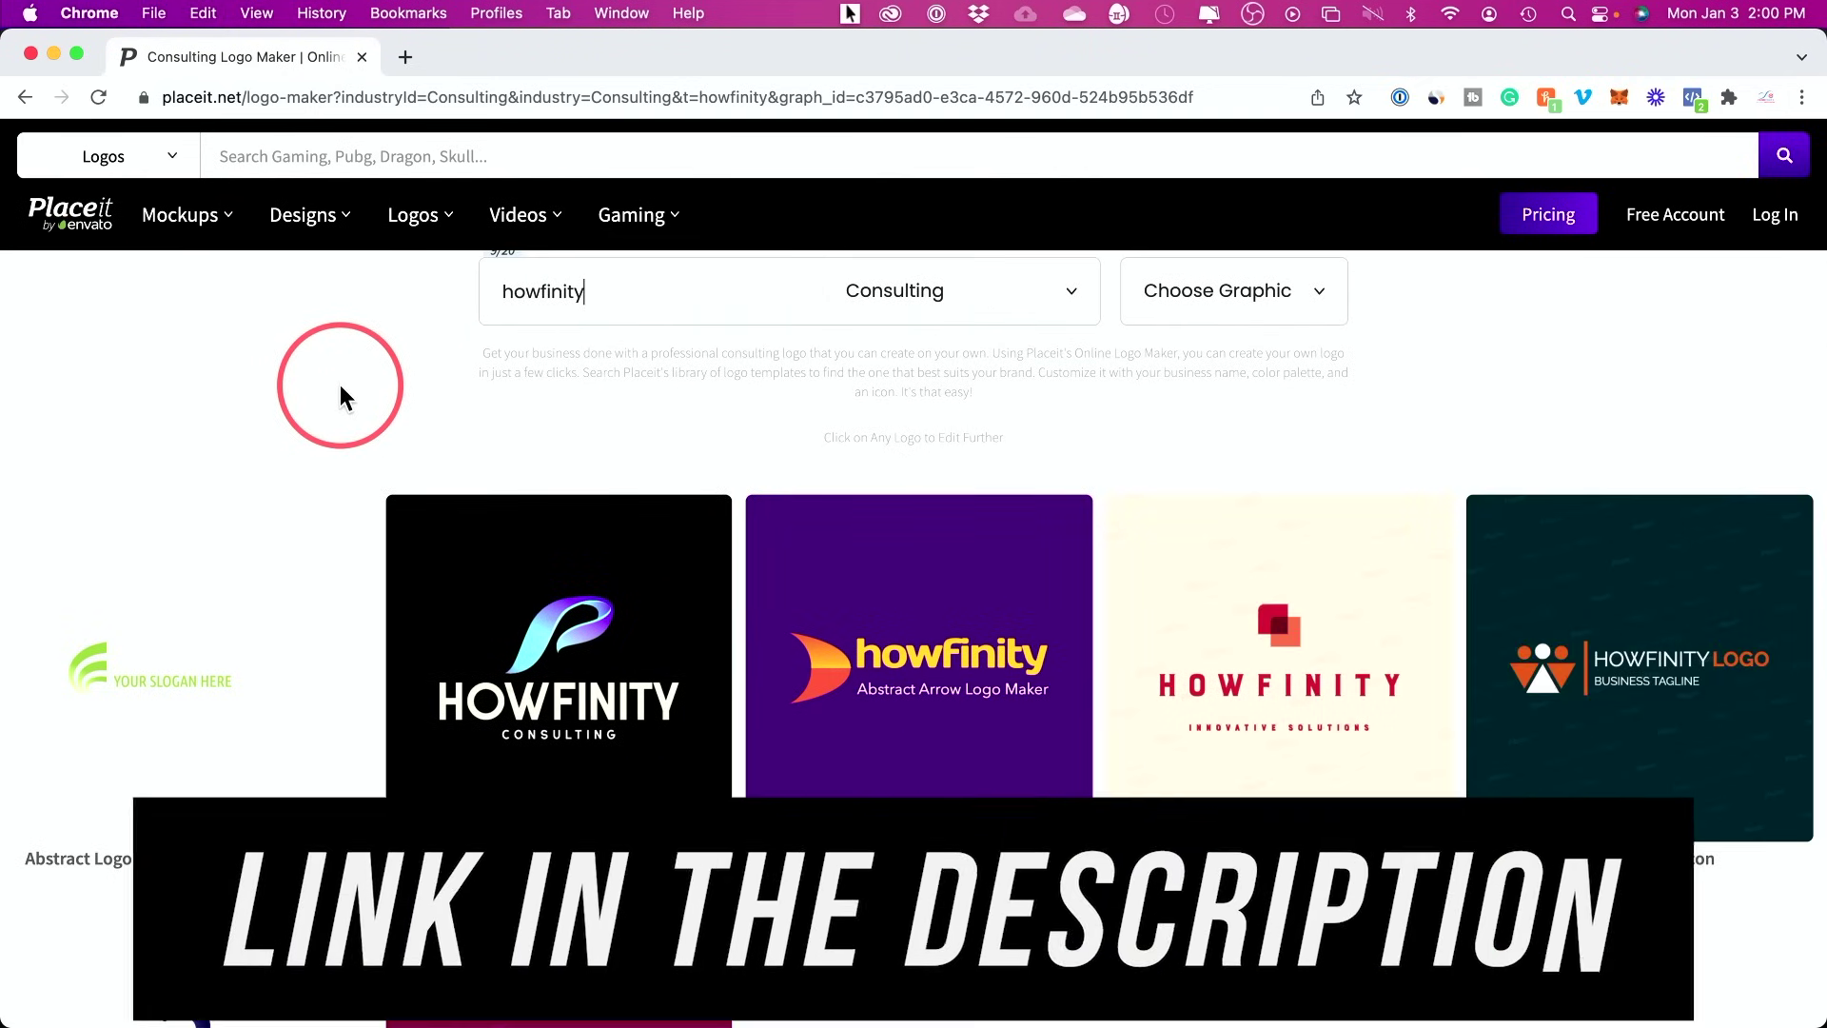
{"action": "scroll", "coordinate": [371, 396], "scroll_direction": "down", "scroll_amount": 2}
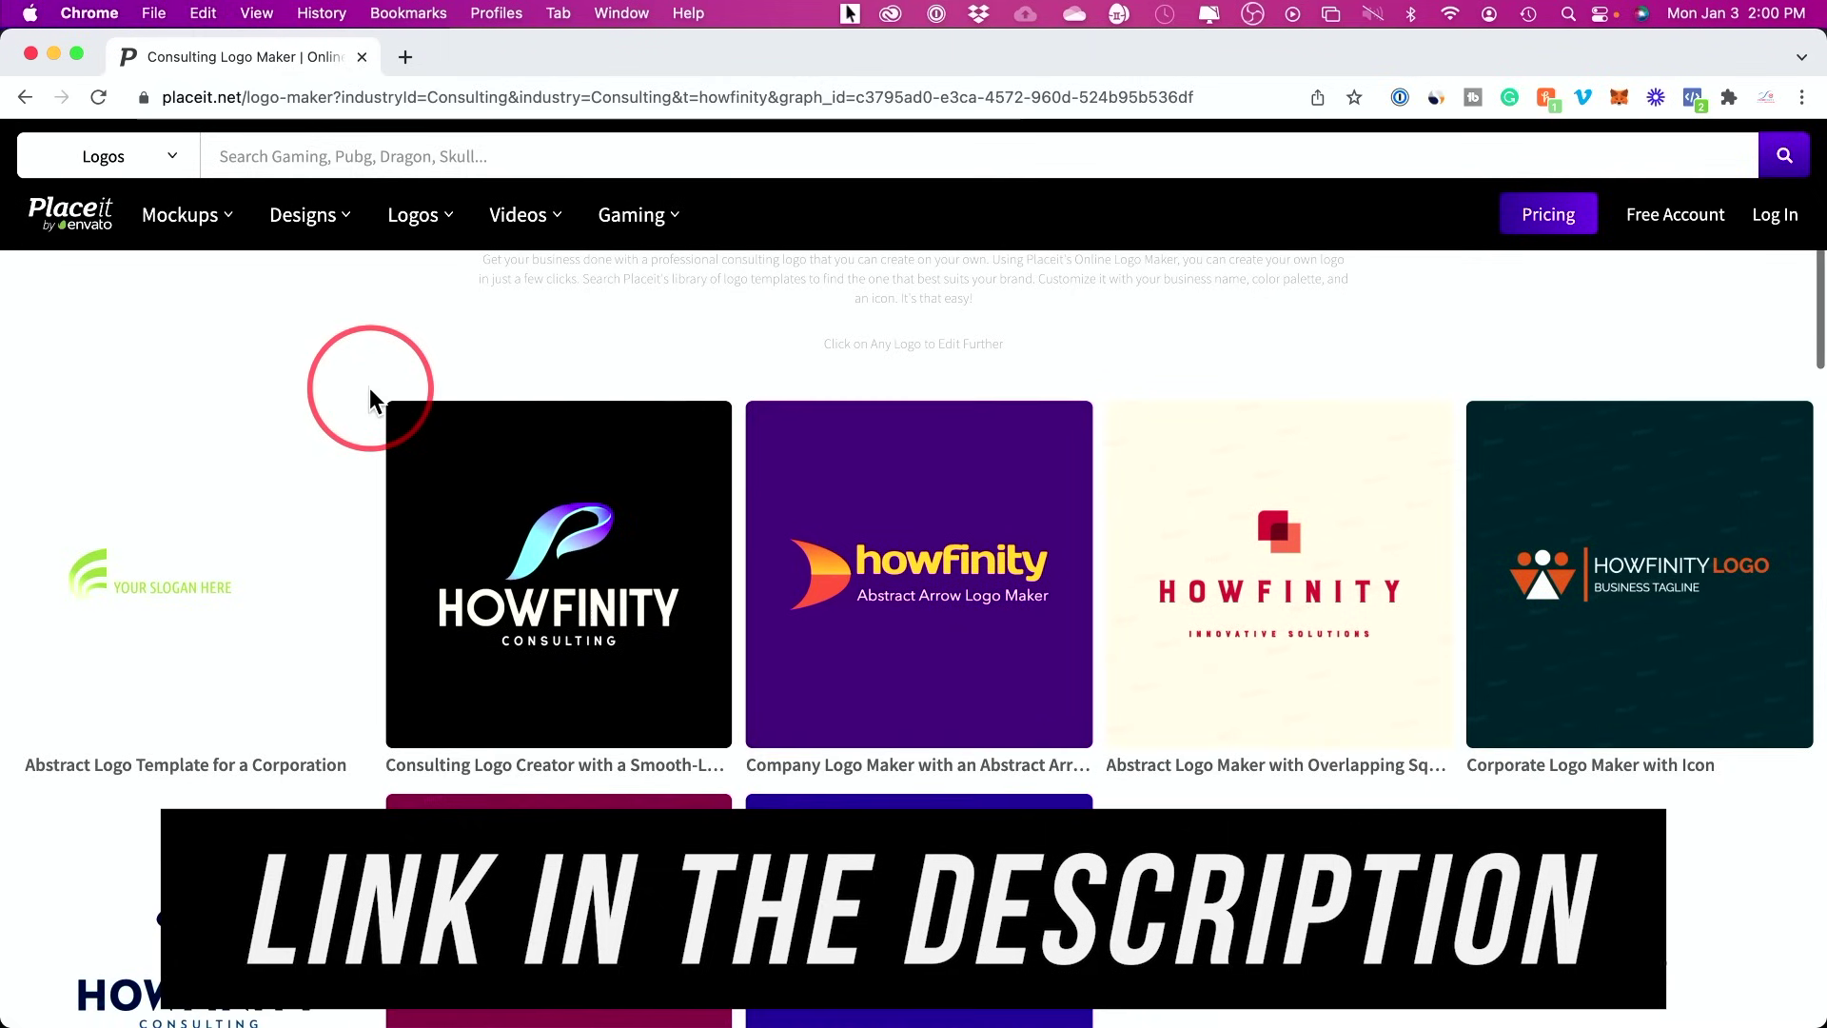
{"action": "scroll", "coordinate": [373, 387], "scroll_direction": "up", "scroll_amount": 5}
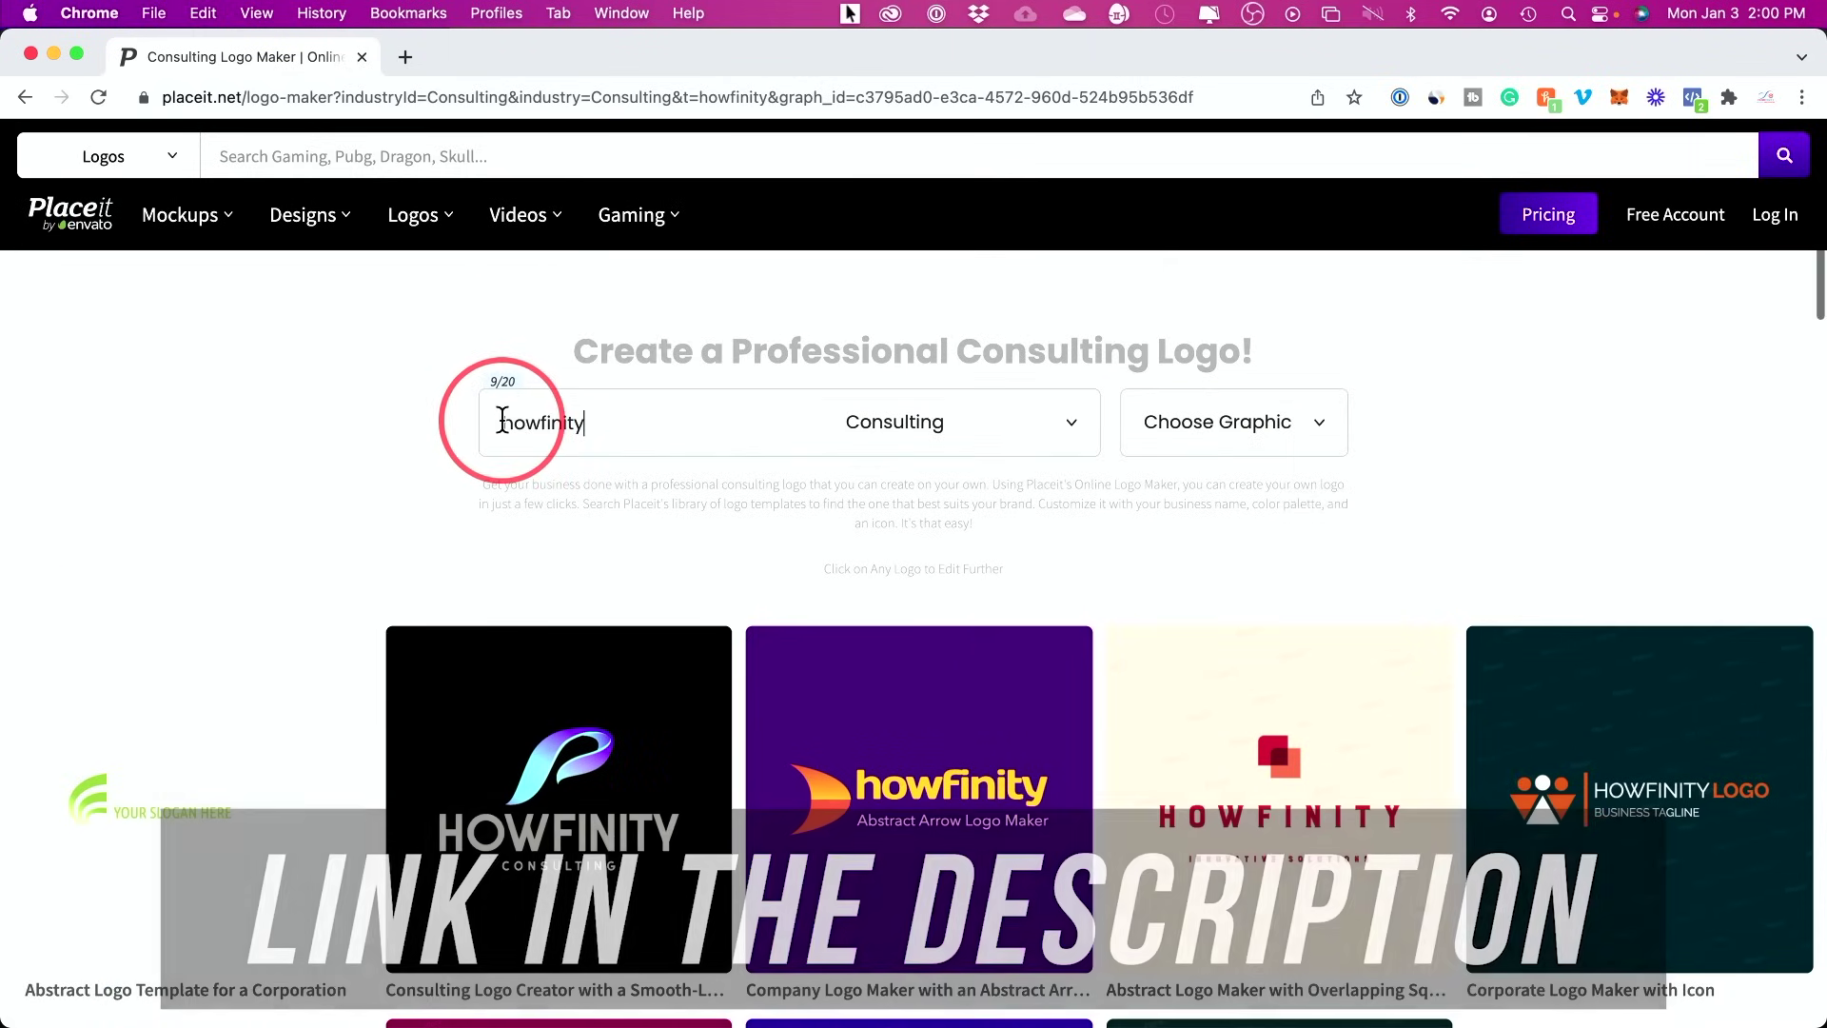
{"action": "left_click_drag", "start_coordinate": [499, 422], "coordinate": [605, 420]}
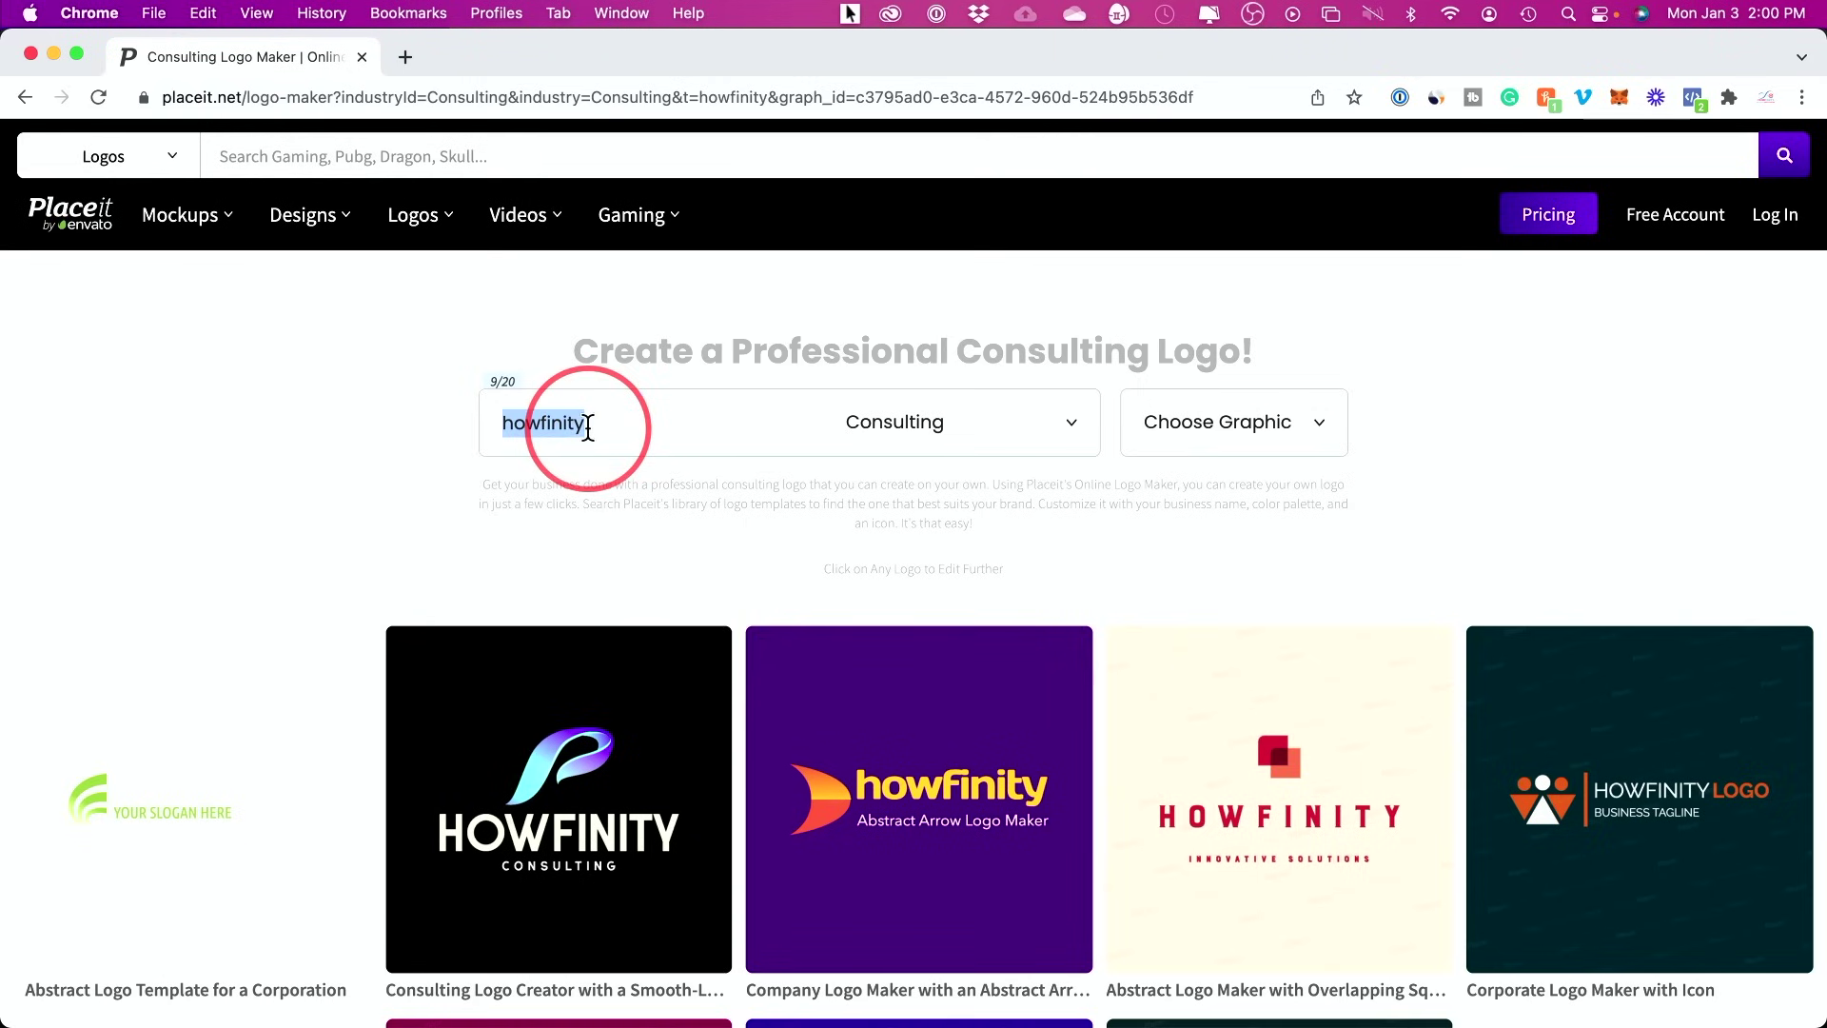
{"action": "left_click", "coordinate": [1073, 433]}
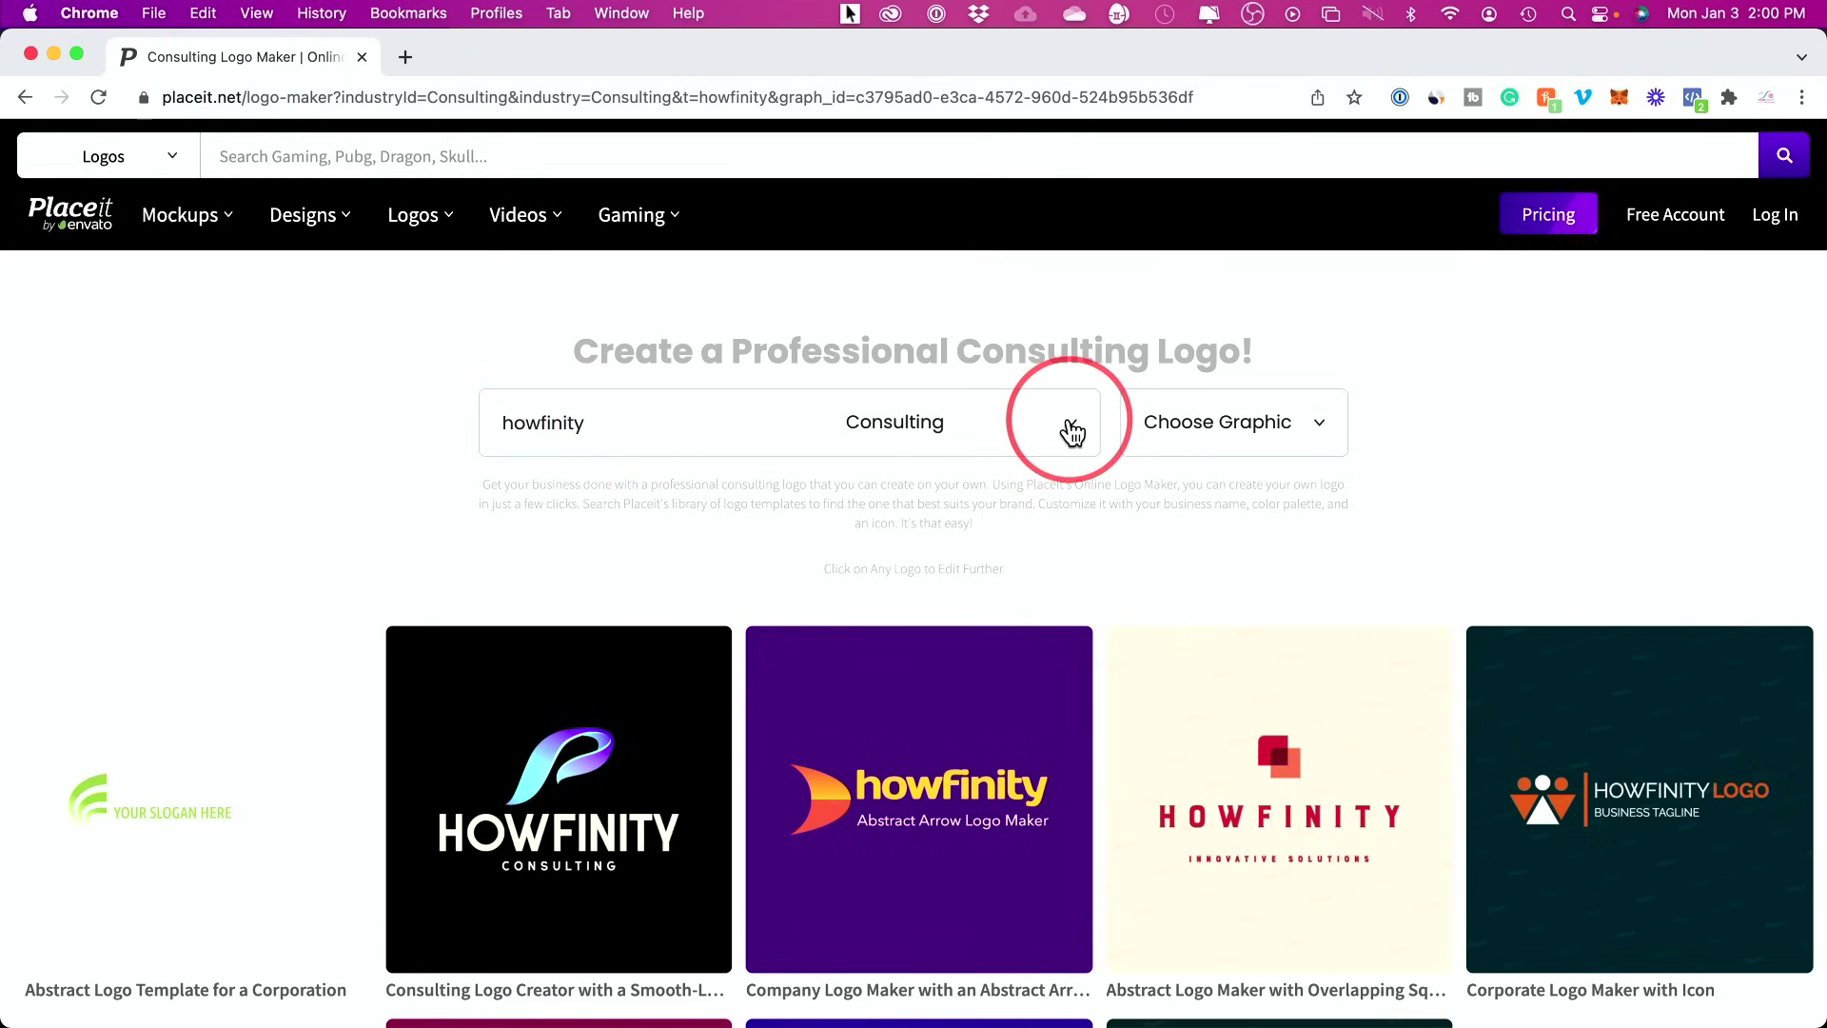
{"action": "left_click", "coordinate": [269, 504]}
Browse the logo designs, then select and deselect the purple triangle graphic
{"action": "scroll", "coordinate": [270, 509], "scroll_direction": "down", "scroll_amount": 3}
{"action": "scroll", "coordinate": [227, 492], "scroll_direction": "down", "scroll_amount": 3}
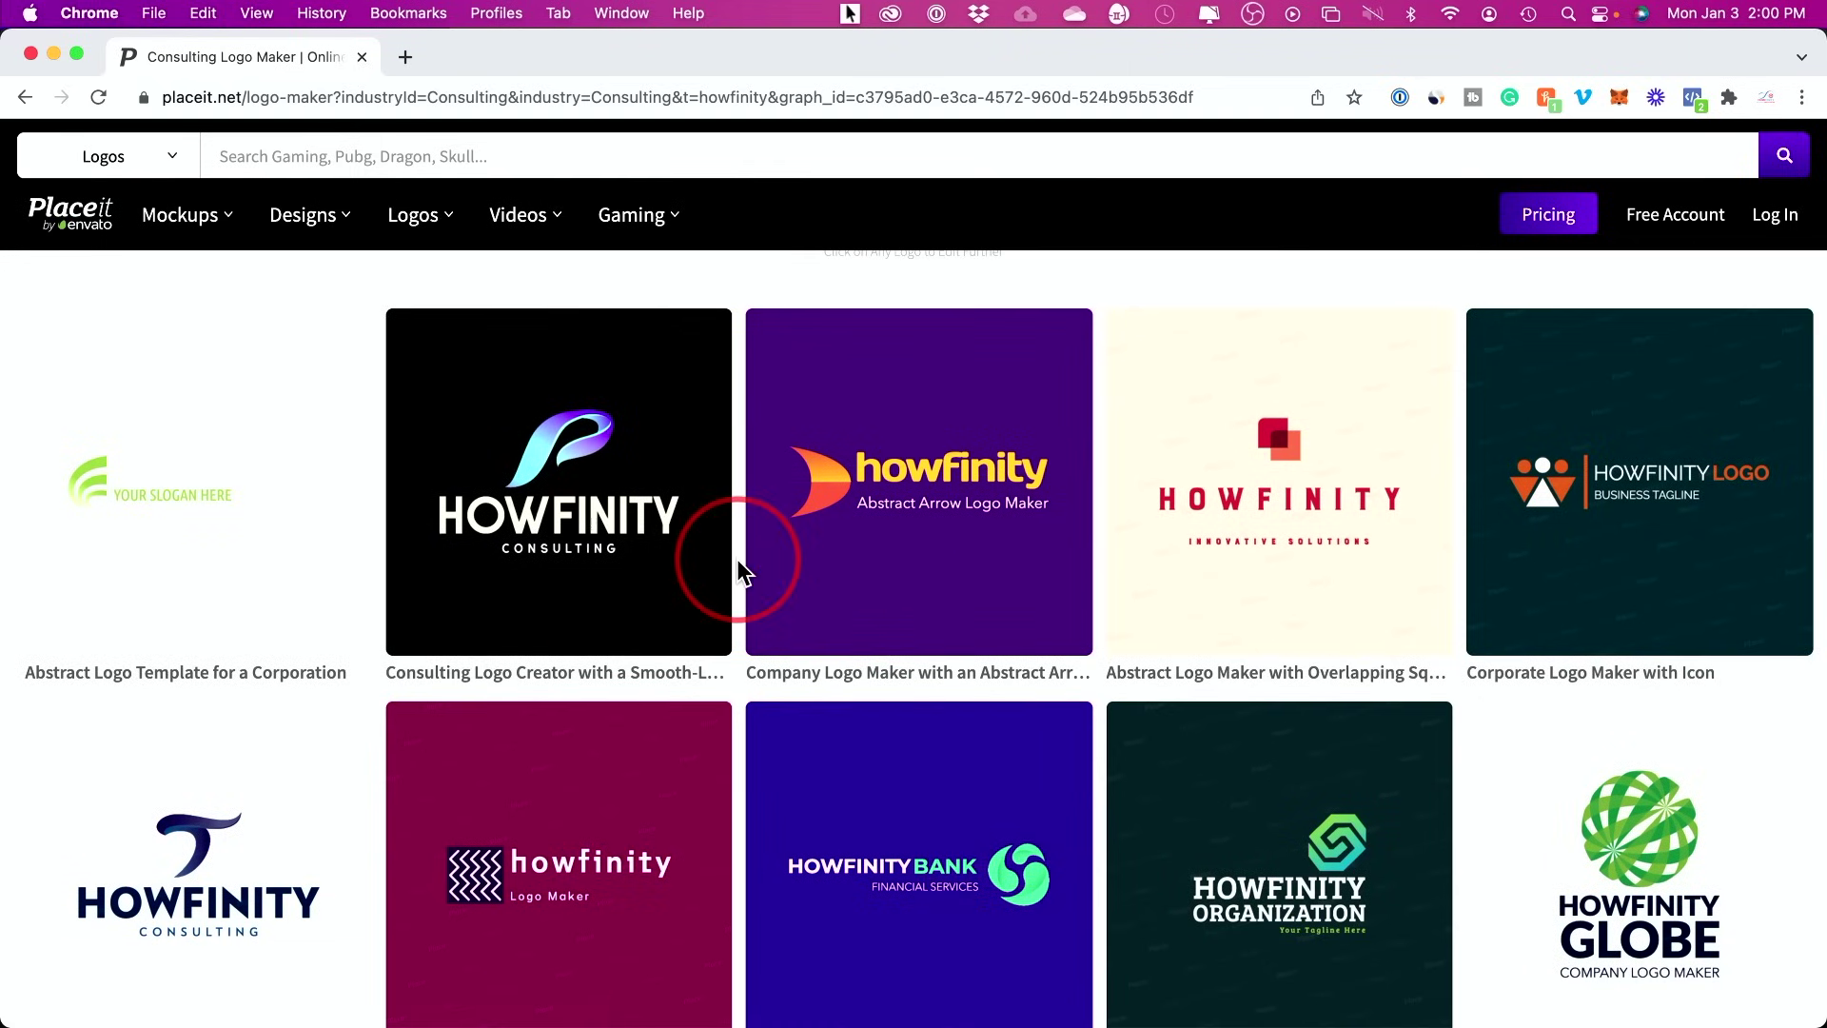
{"action": "scroll", "coordinate": [736, 557], "scroll_direction": "down", "scroll_amount": 1}
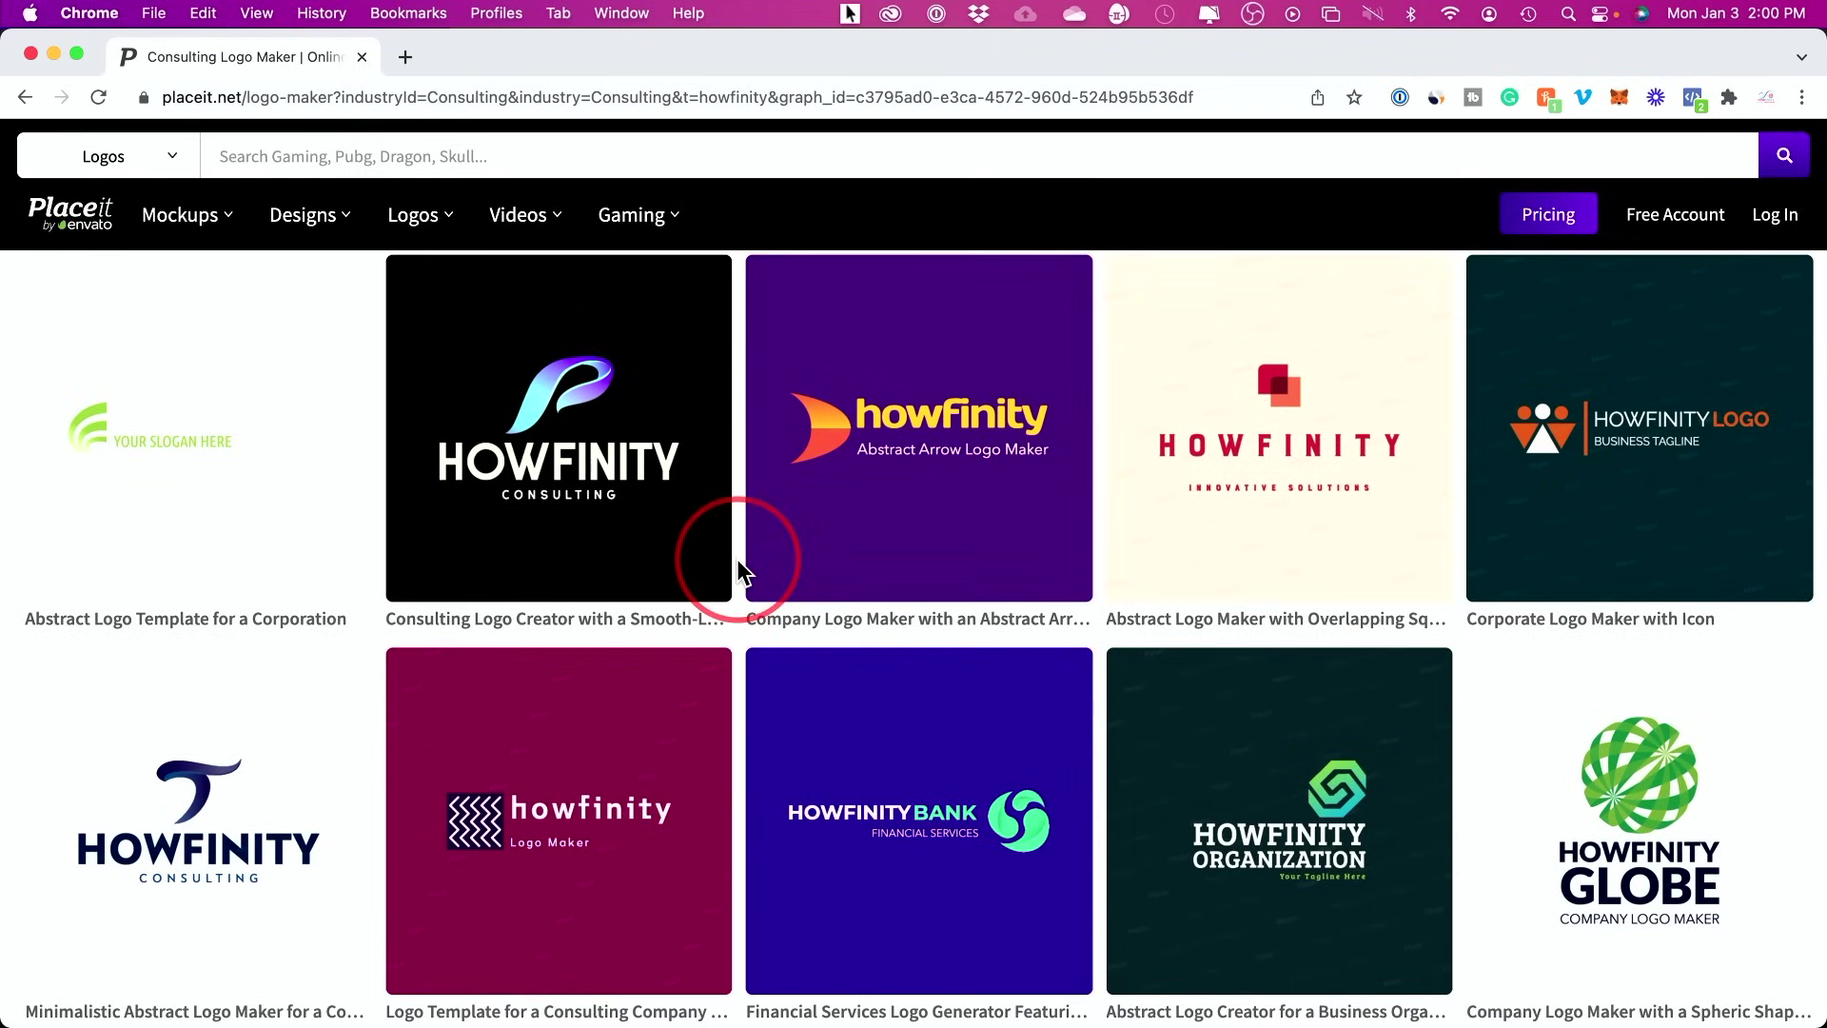
{"action": "scroll", "coordinate": [736, 558], "scroll_direction": "down", "scroll_amount": 10}
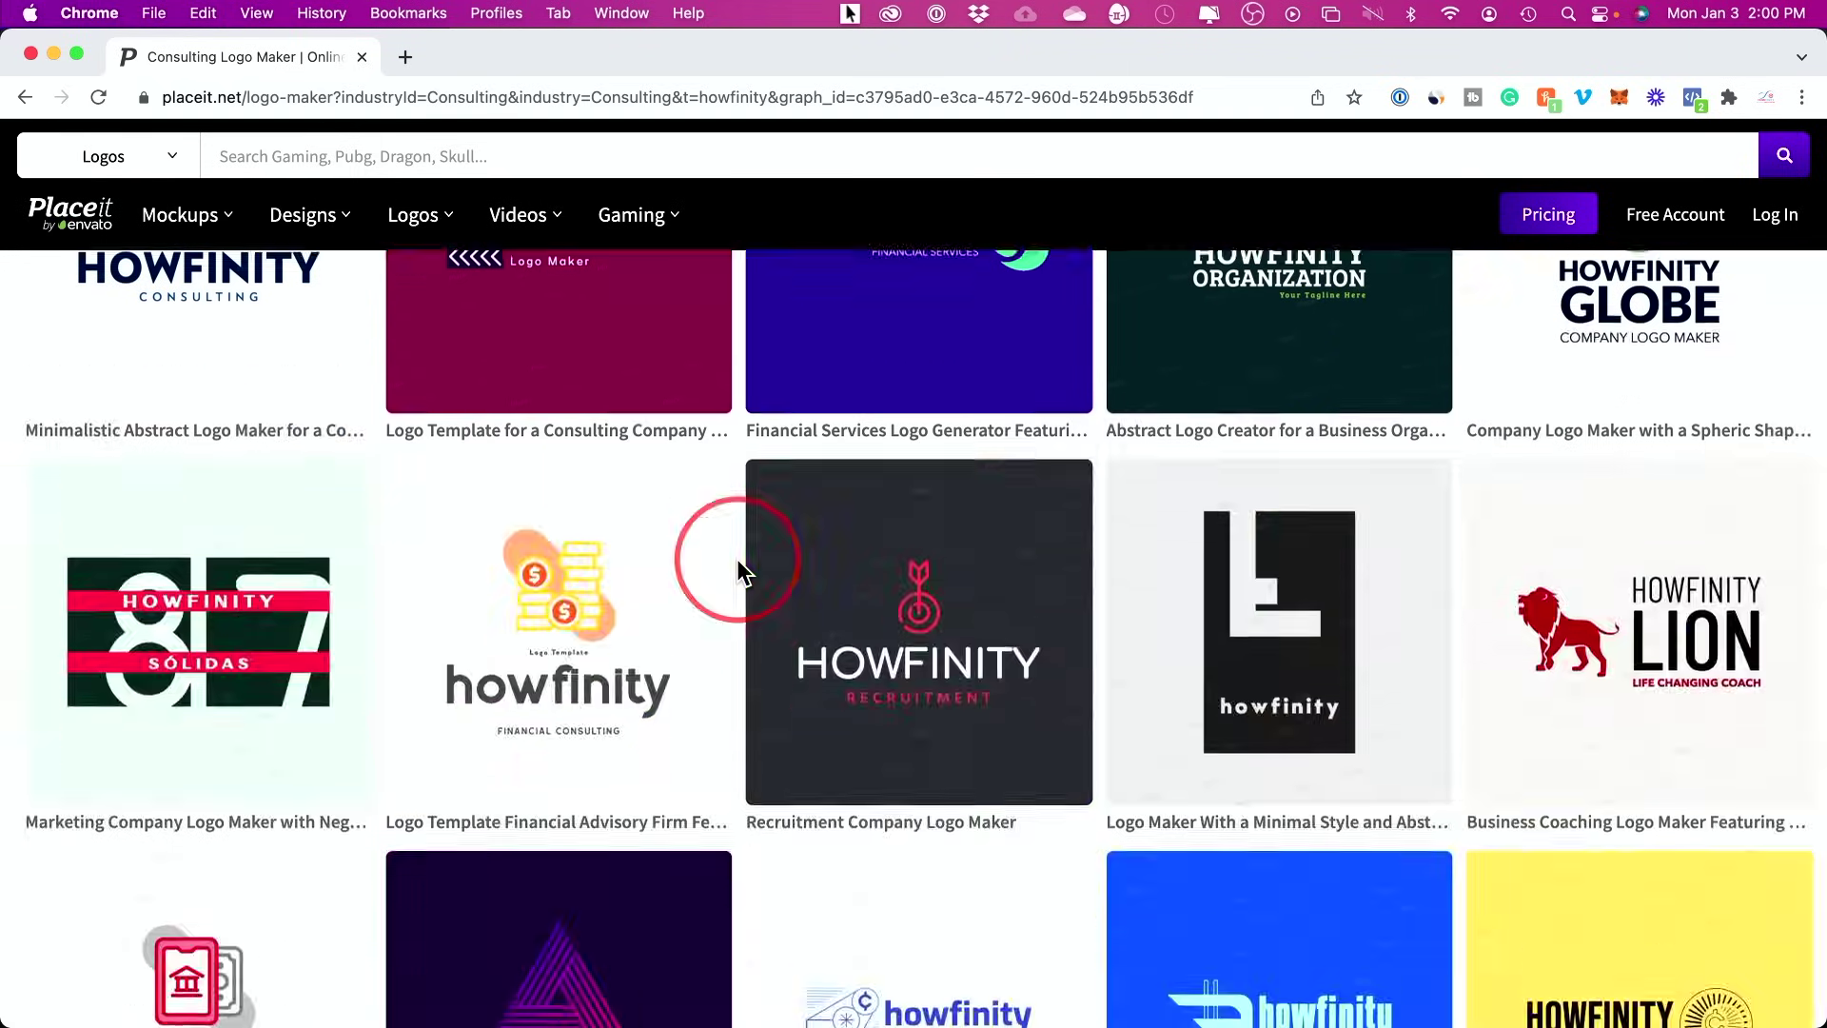
{"action": "scroll", "coordinate": [736, 558], "scroll_direction": "up", "scroll_amount": 3}
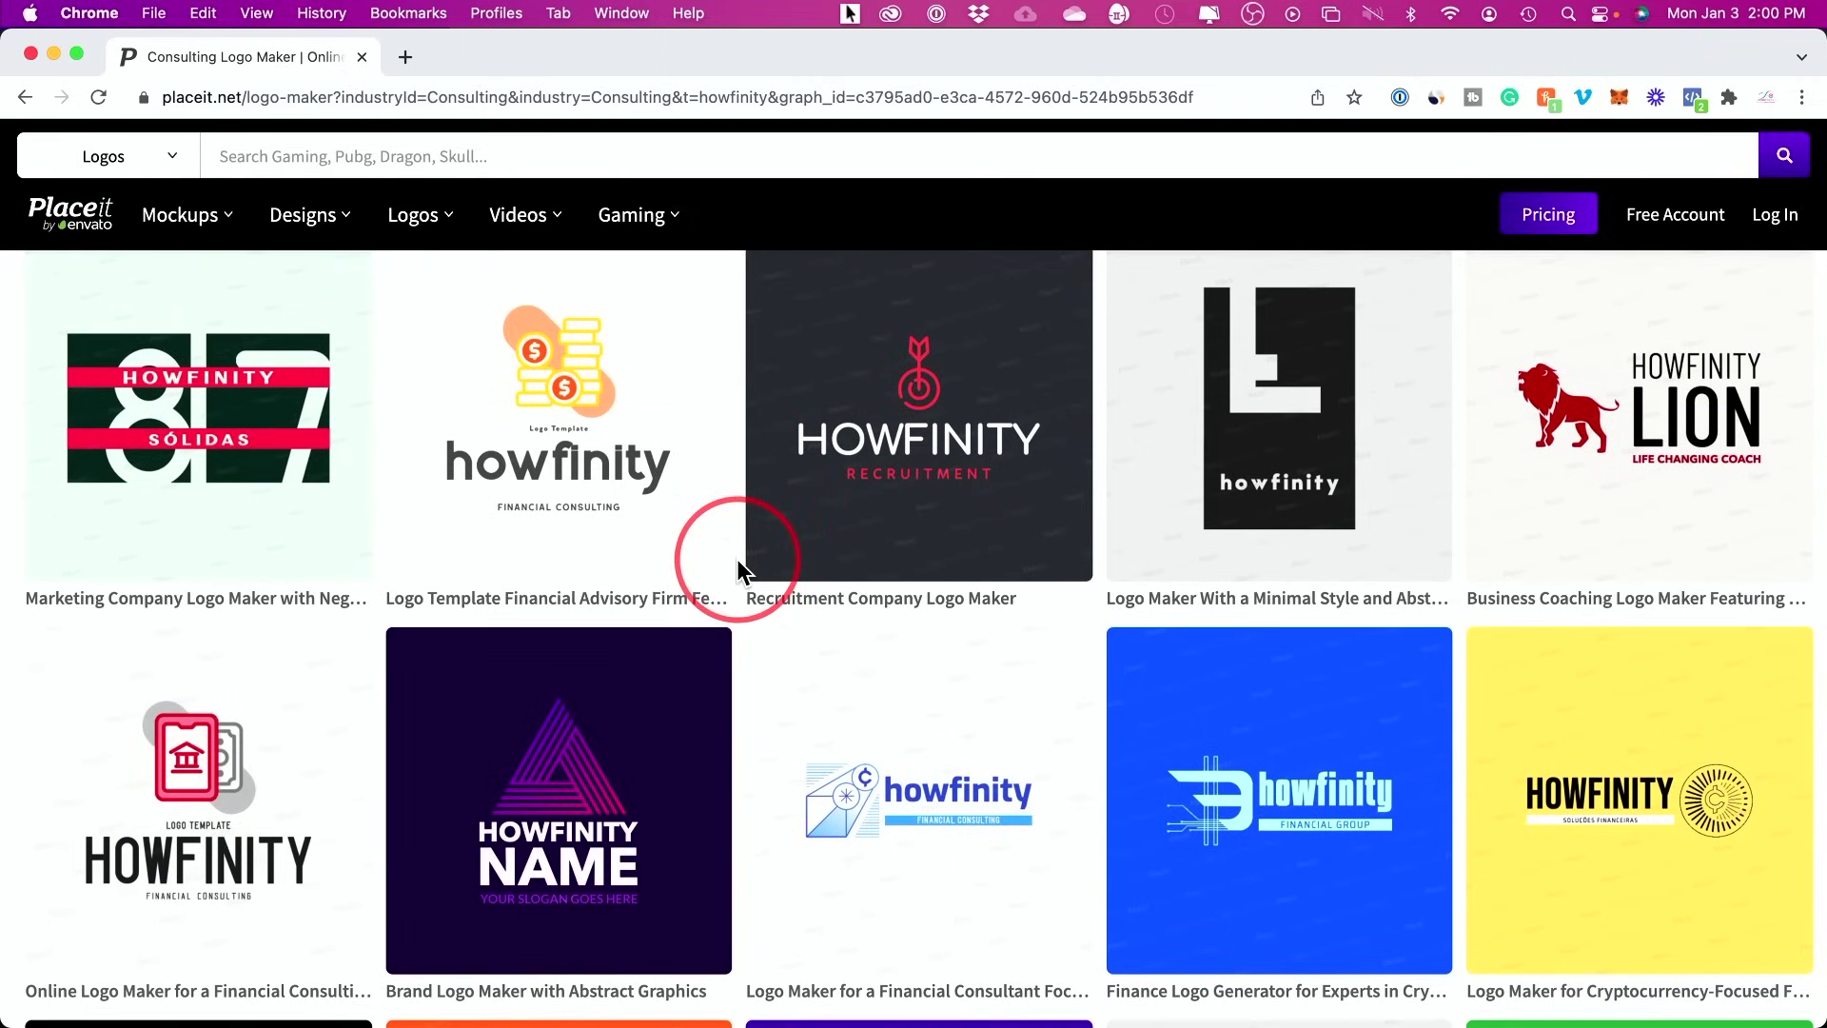
{"action": "scroll", "coordinate": [736, 558], "scroll_direction": "down", "scroll_amount": 3}
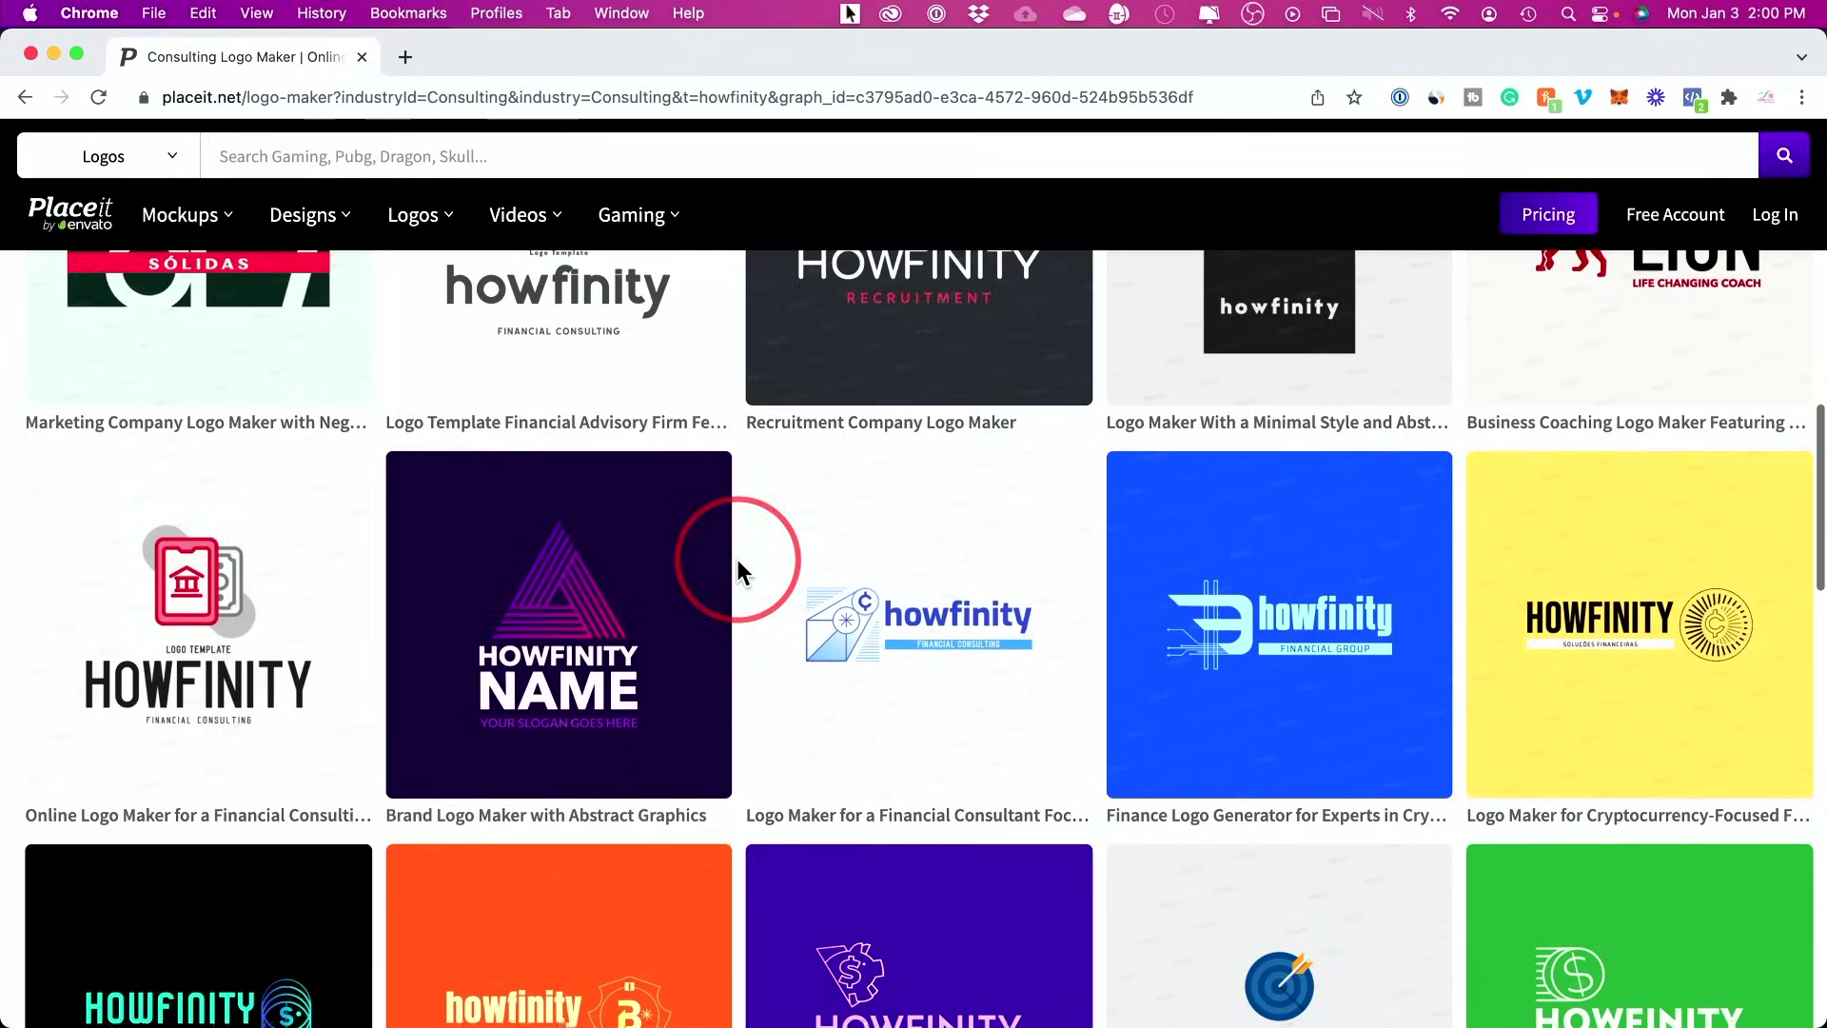
{"action": "scroll", "coordinate": [701, 640], "scroll_direction": "down", "scroll_amount": 3}
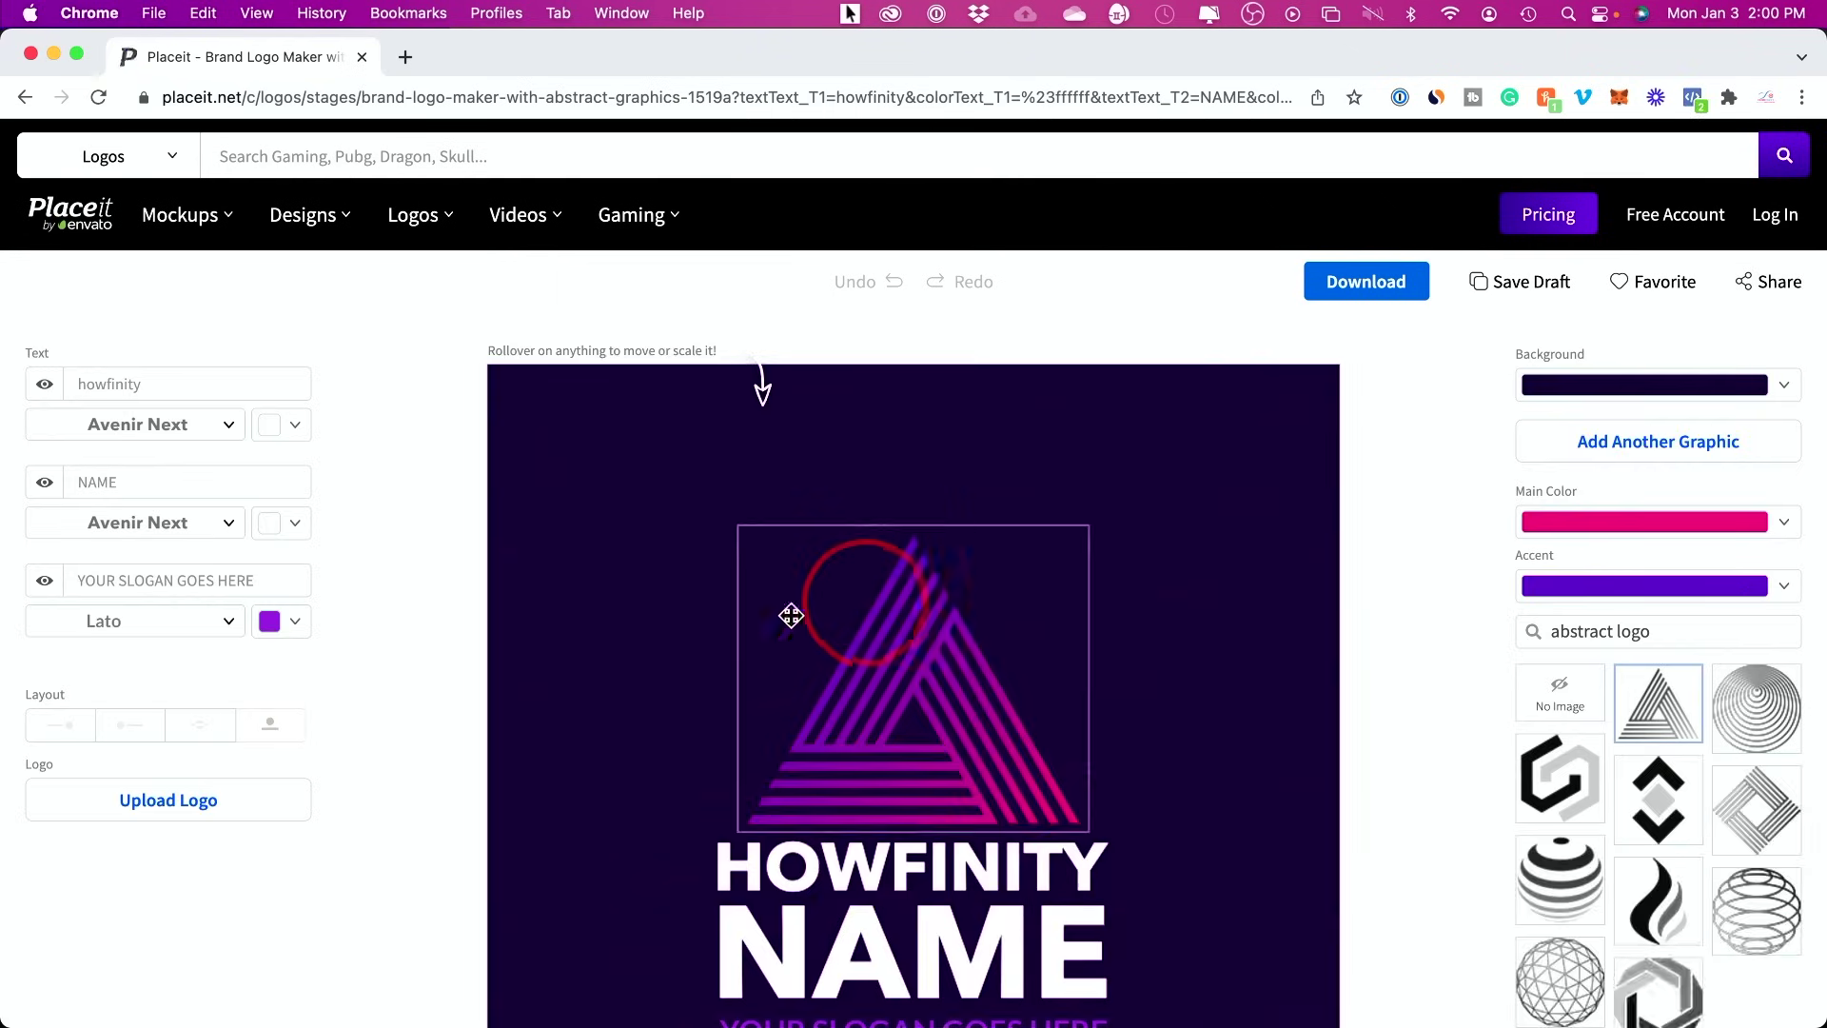
{"action": "scroll", "coordinate": [714, 640], "scroll_direction": "down", "scroll_amount": 2}
{"action": "left_click", "coordinate": [929, 597]}
{"action": "left_click", "coordinate": [1572, 393]}
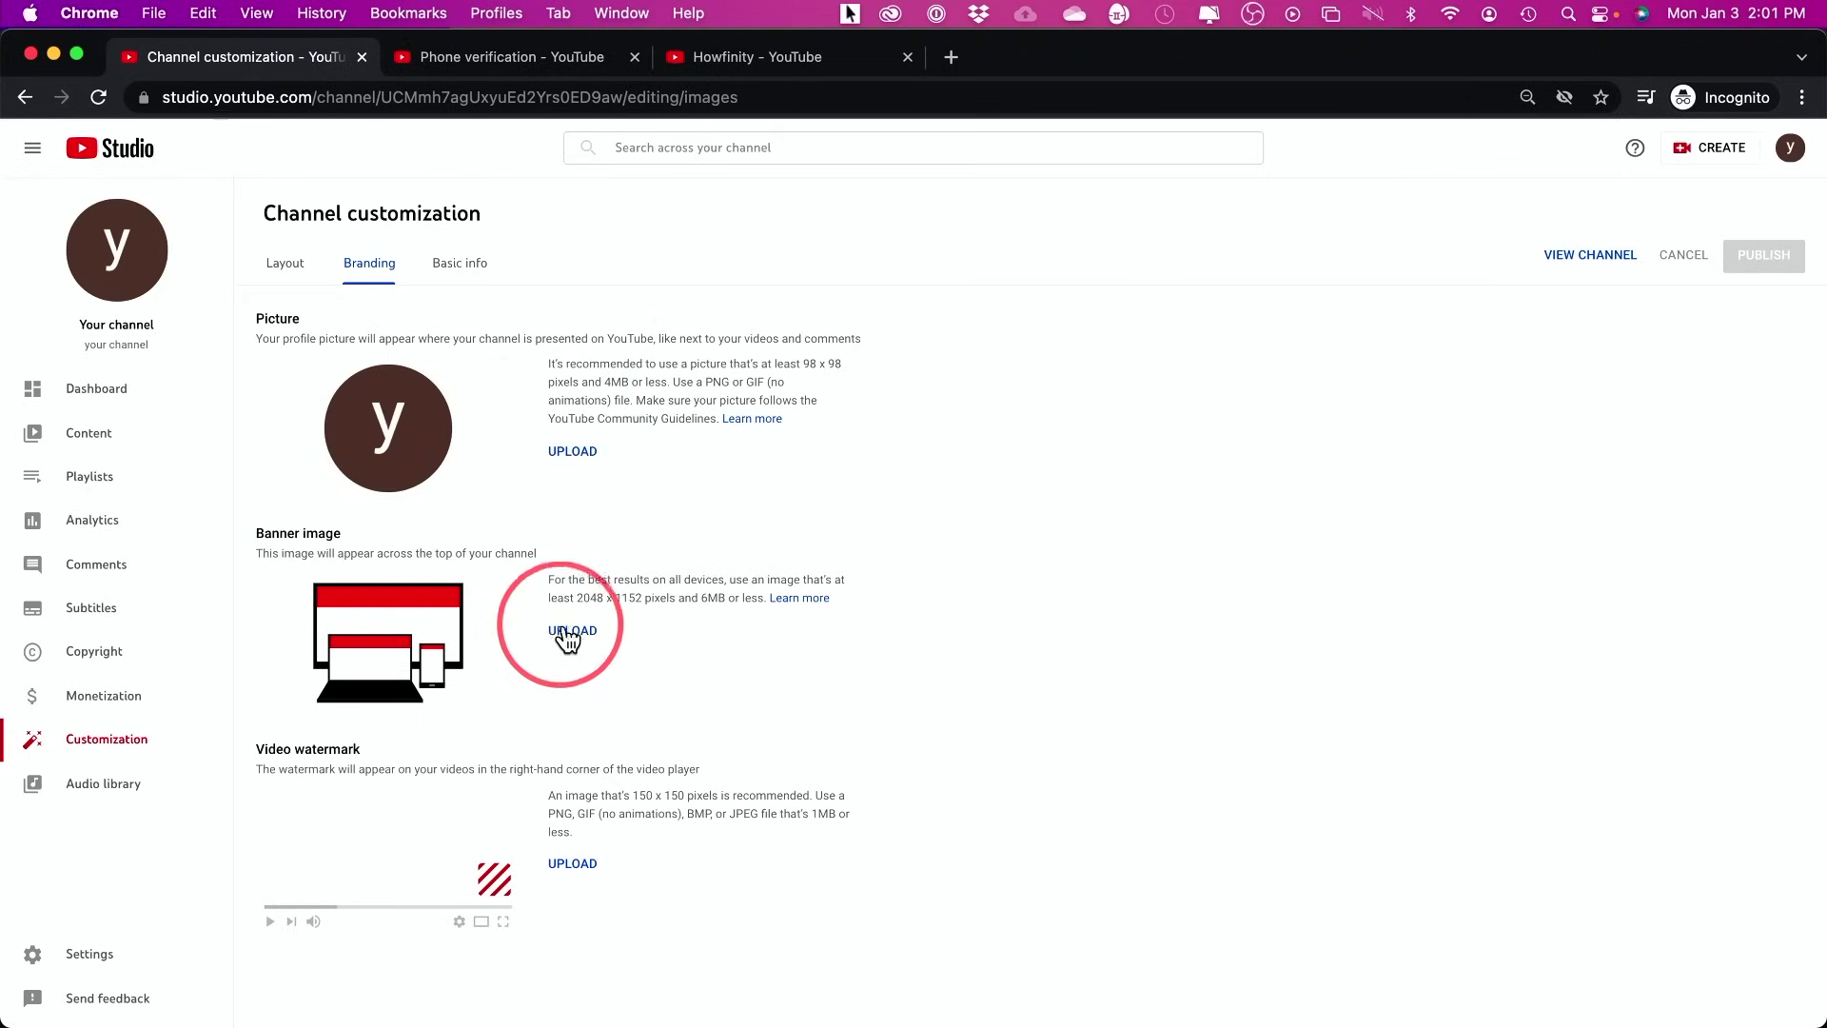
Switch from the Howfinity channel tab to the incognito window showing Canva's home page
{"action": "key", "text": "super+3"}
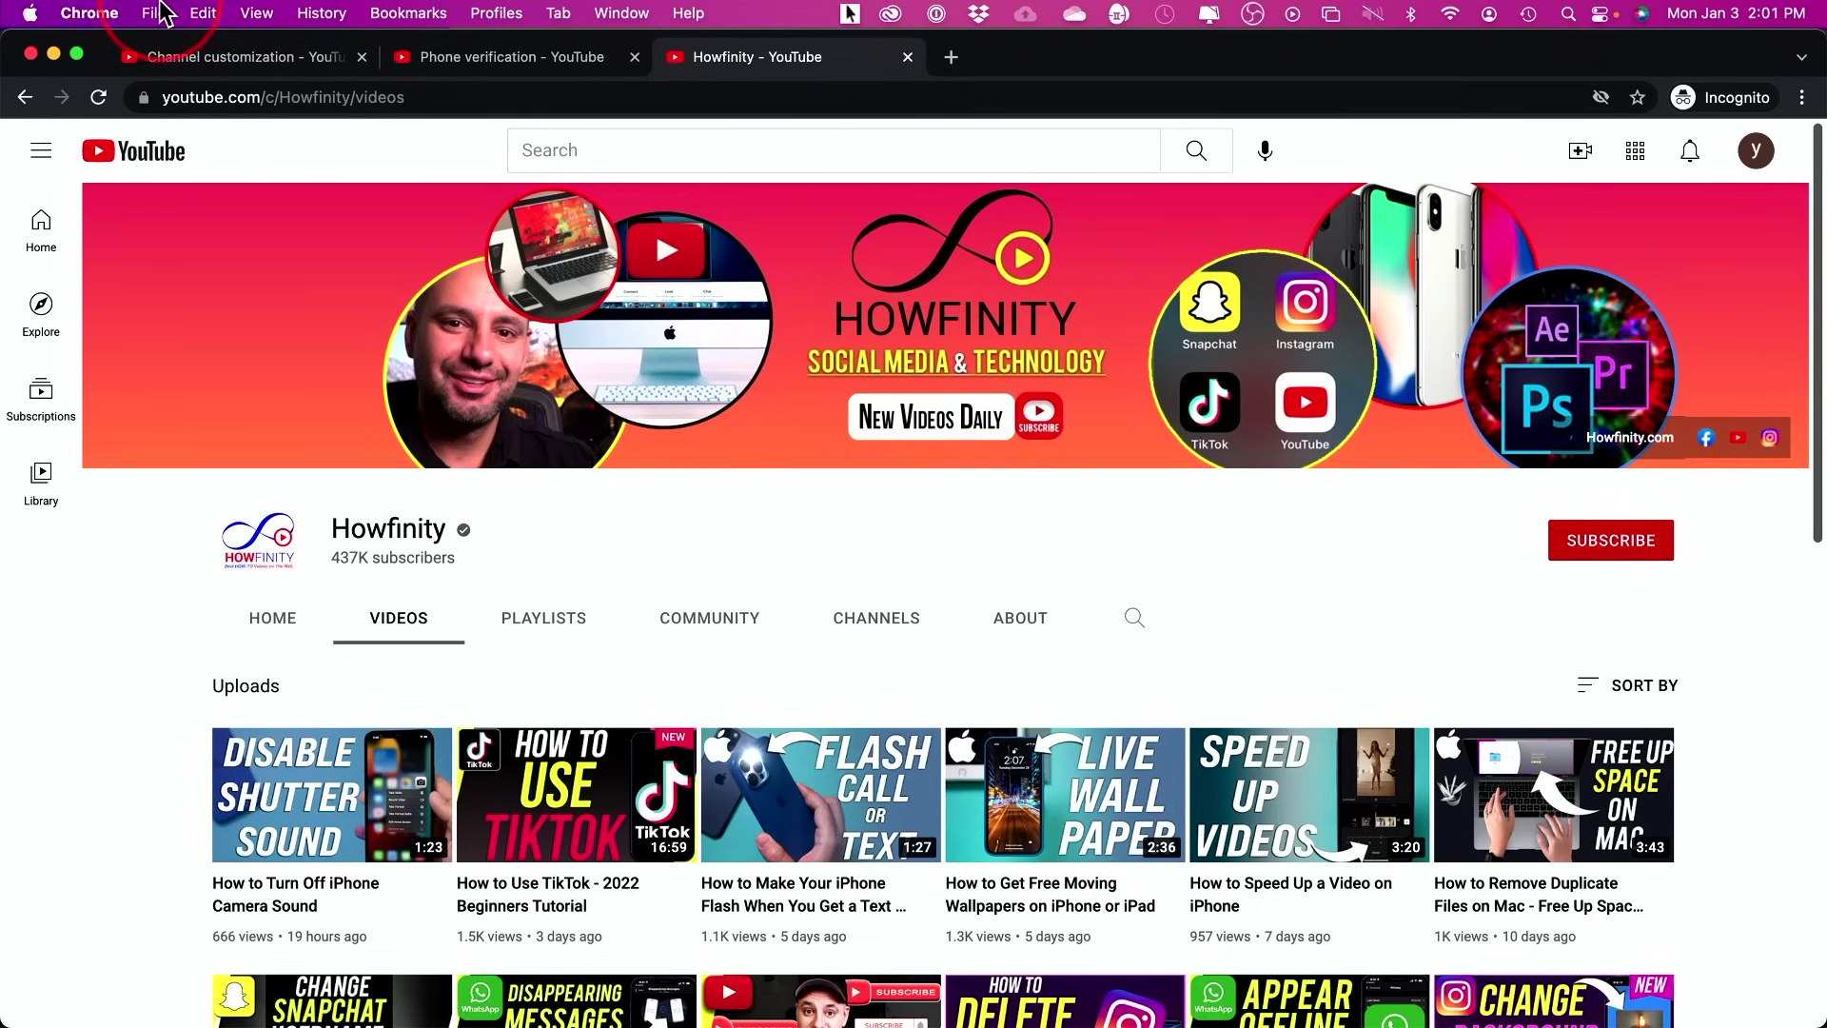
{"action": "key", "text": "super+grave"}
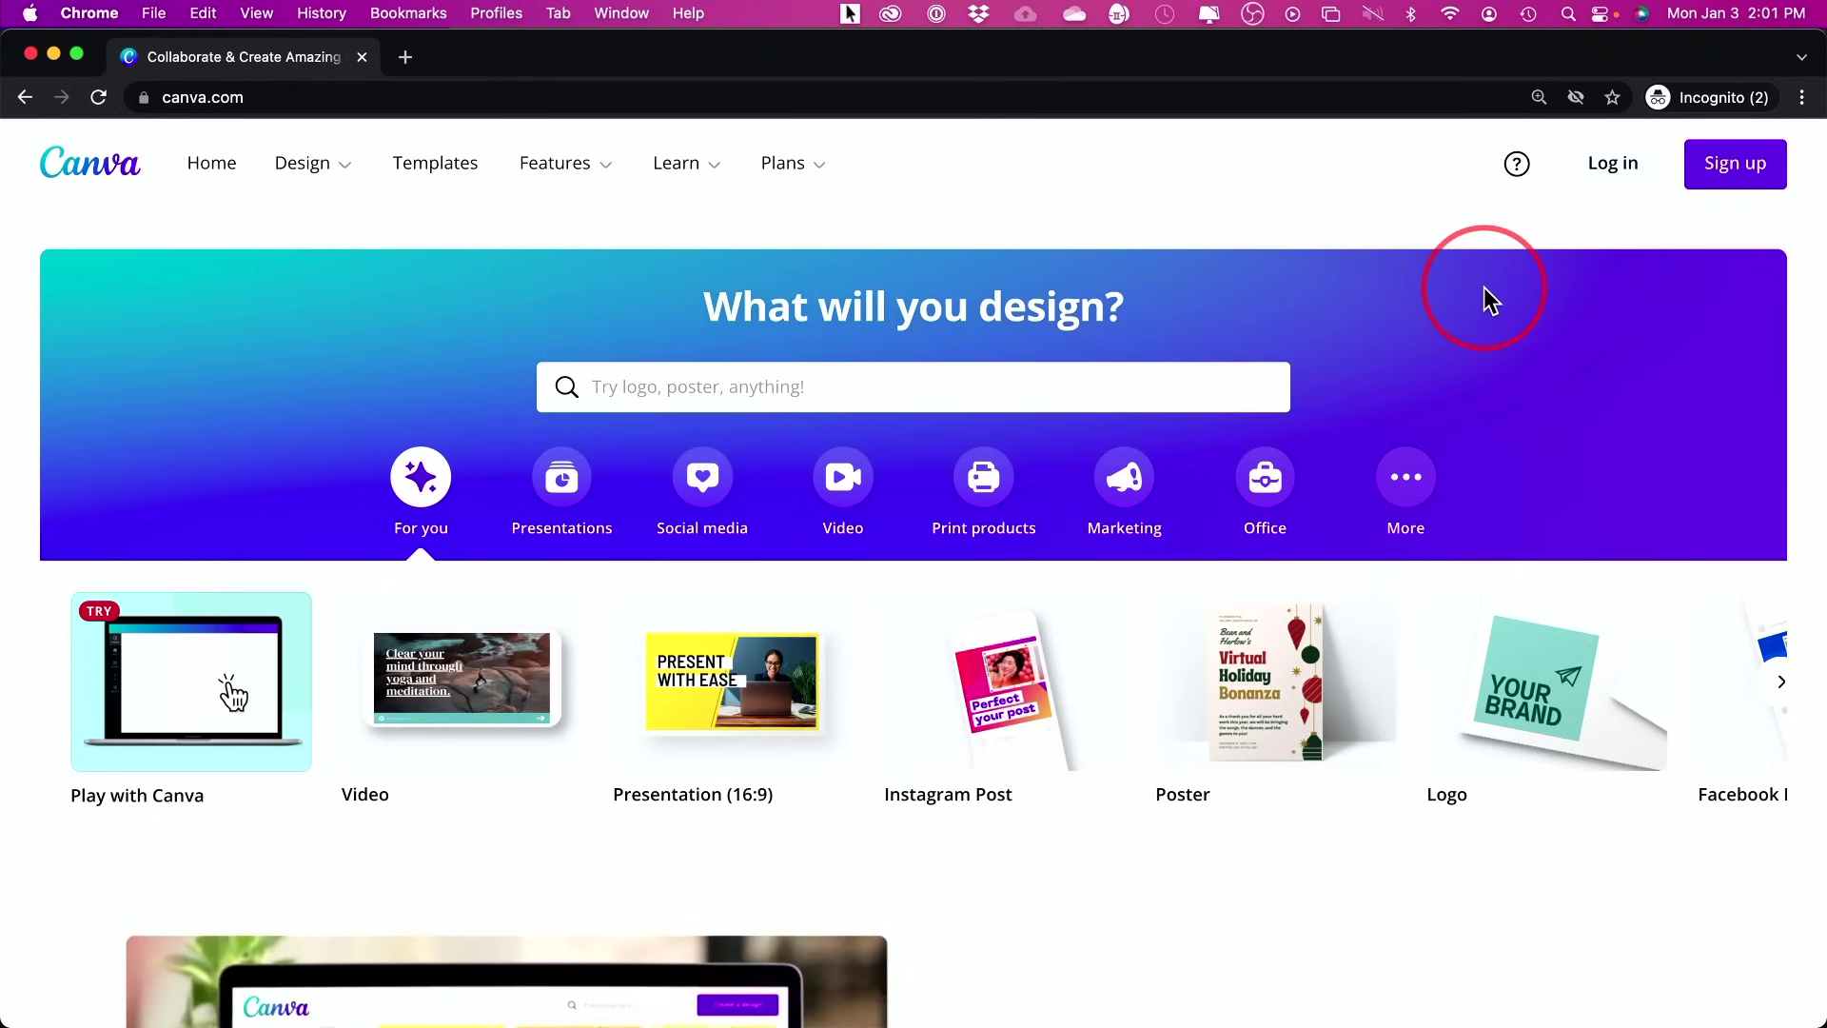
Search 'youtube banner' and start a new YouTube Channel Art design
{"action": "left_click", "coordinate": [746, 383]}
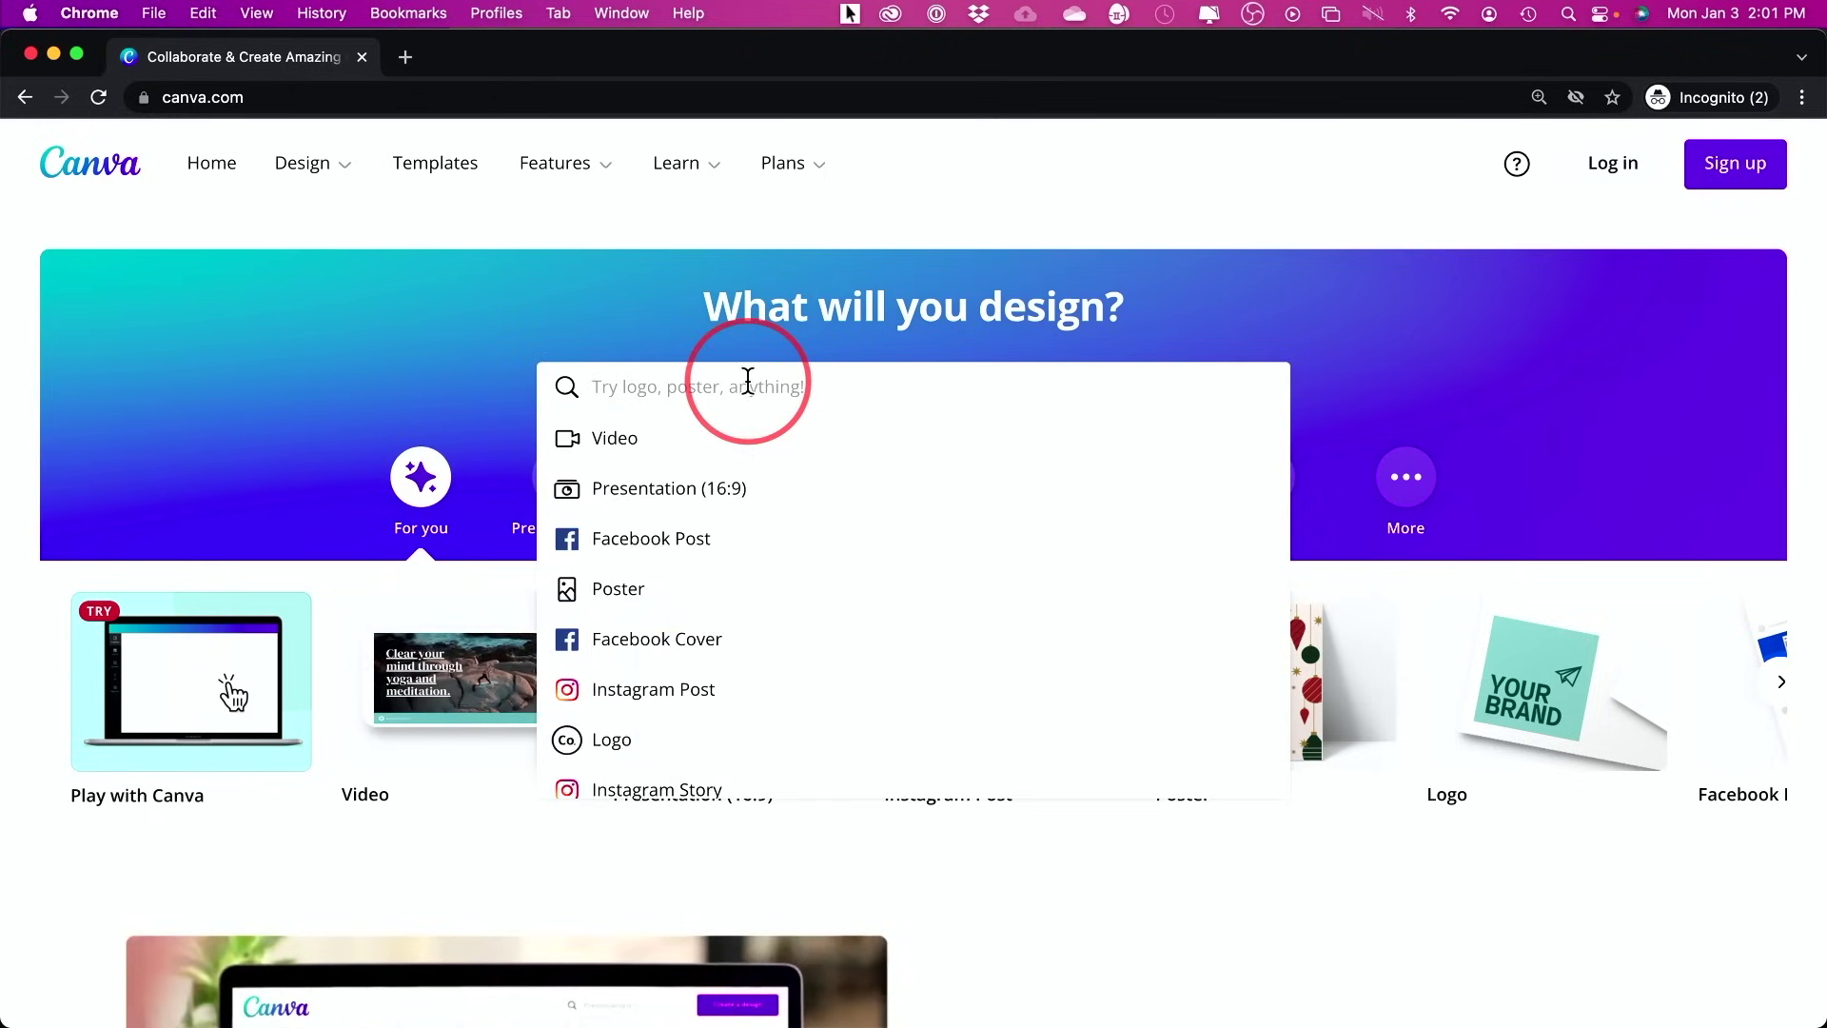
{"action": "type", "text": "youtube banner"}
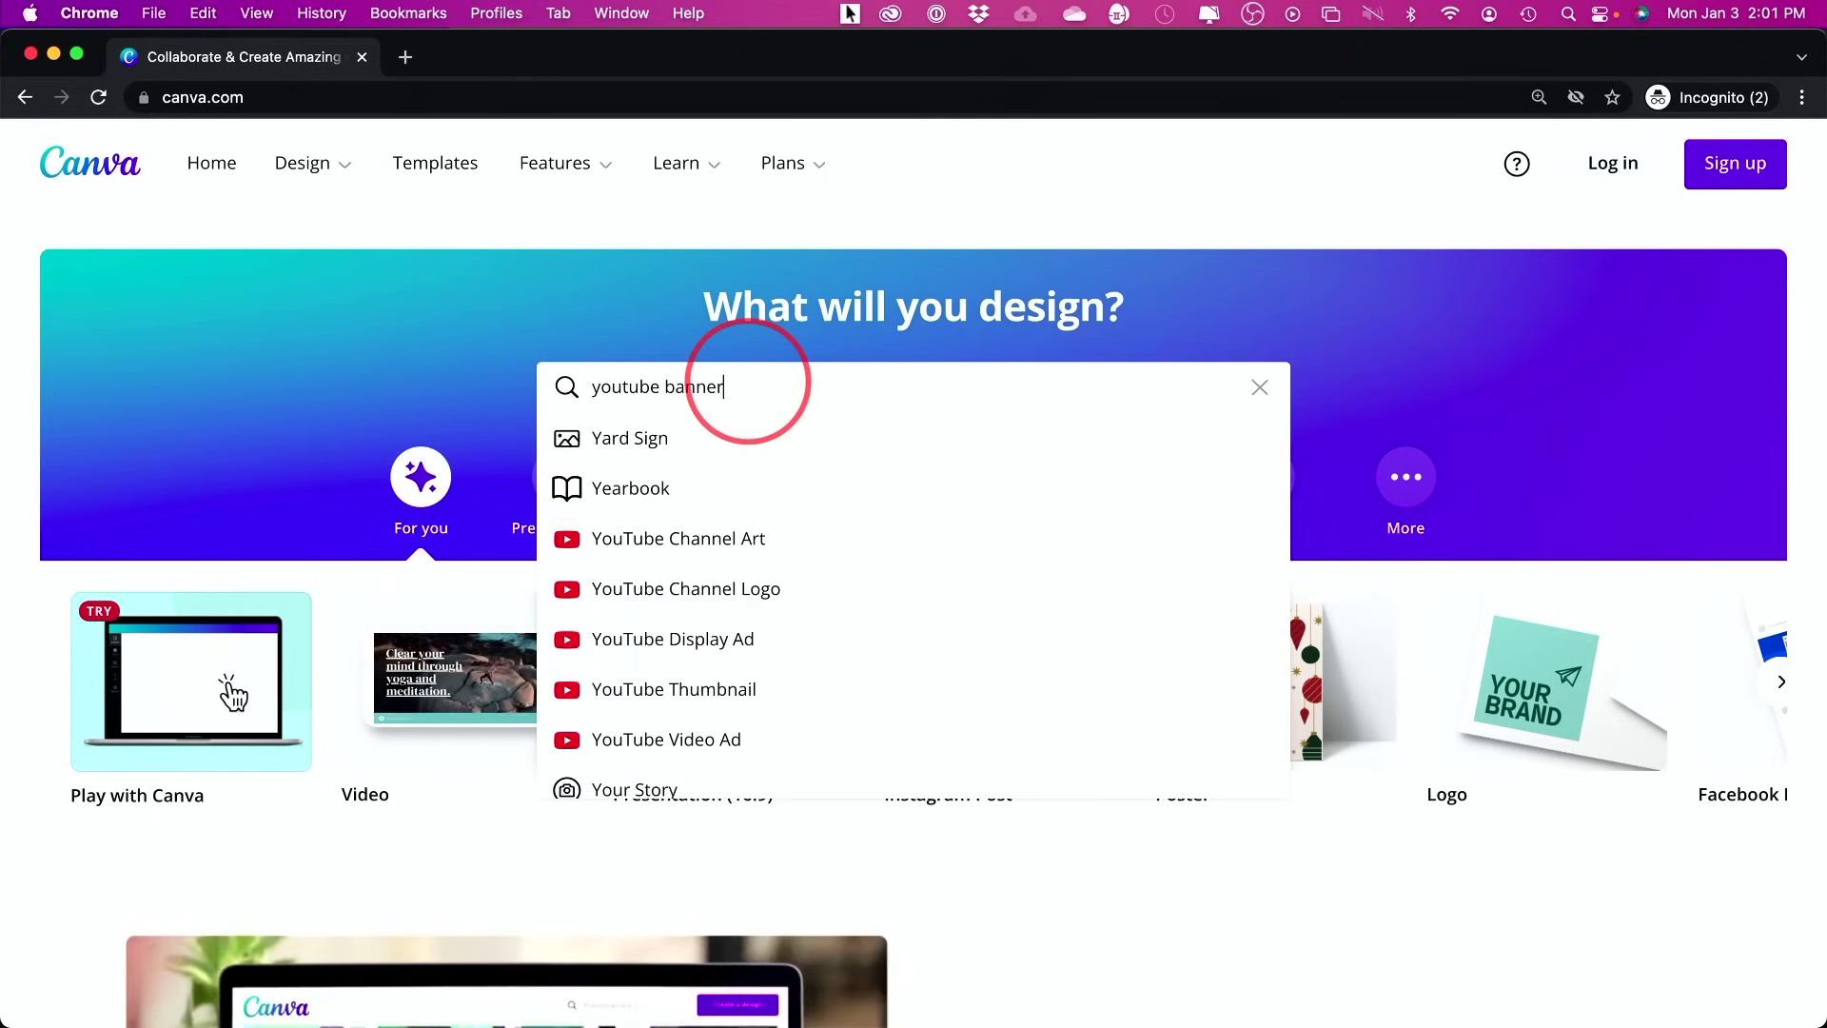
{"action": "left_click", "coordinate": [623, 548]}
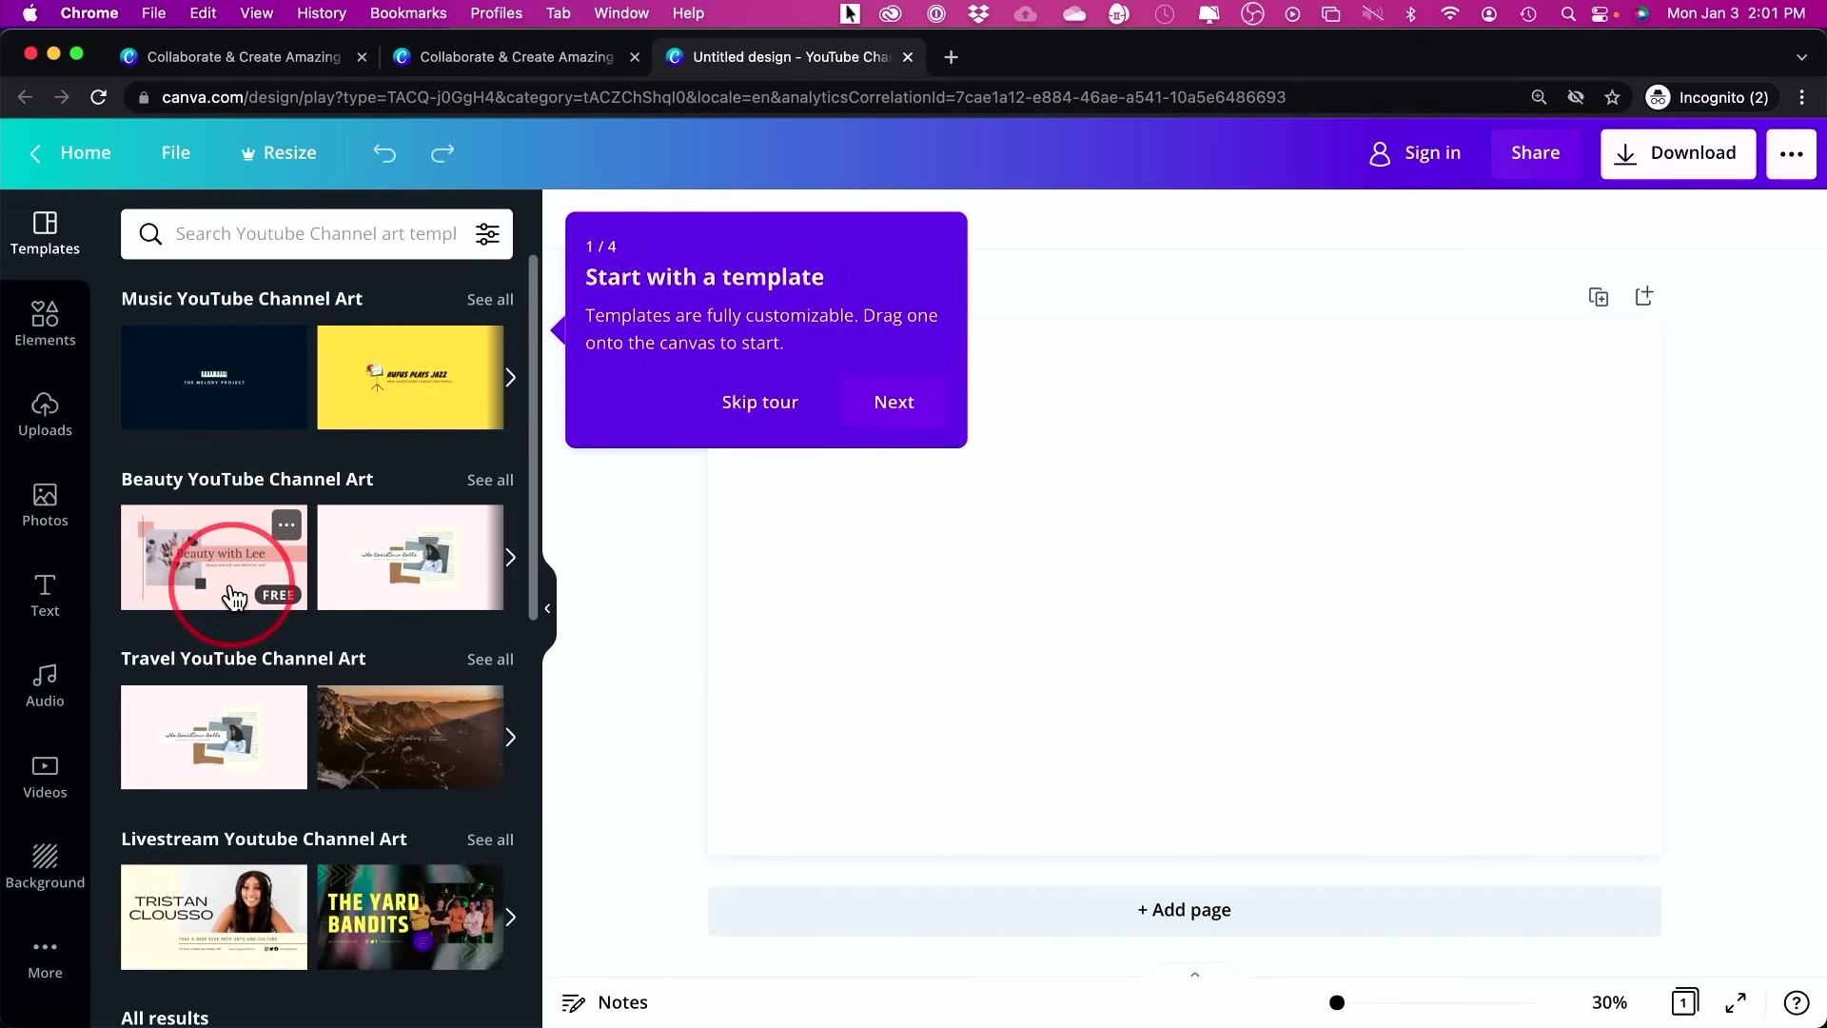
Apply the dark STRIK3R SIX template and begin editing its title text
{"action": "scroll", "coordinate": [231, 589], "scroll_direction": "down", "scroll_amount": 5}
{"action": "left_click", "coordinate": [396, 661]}
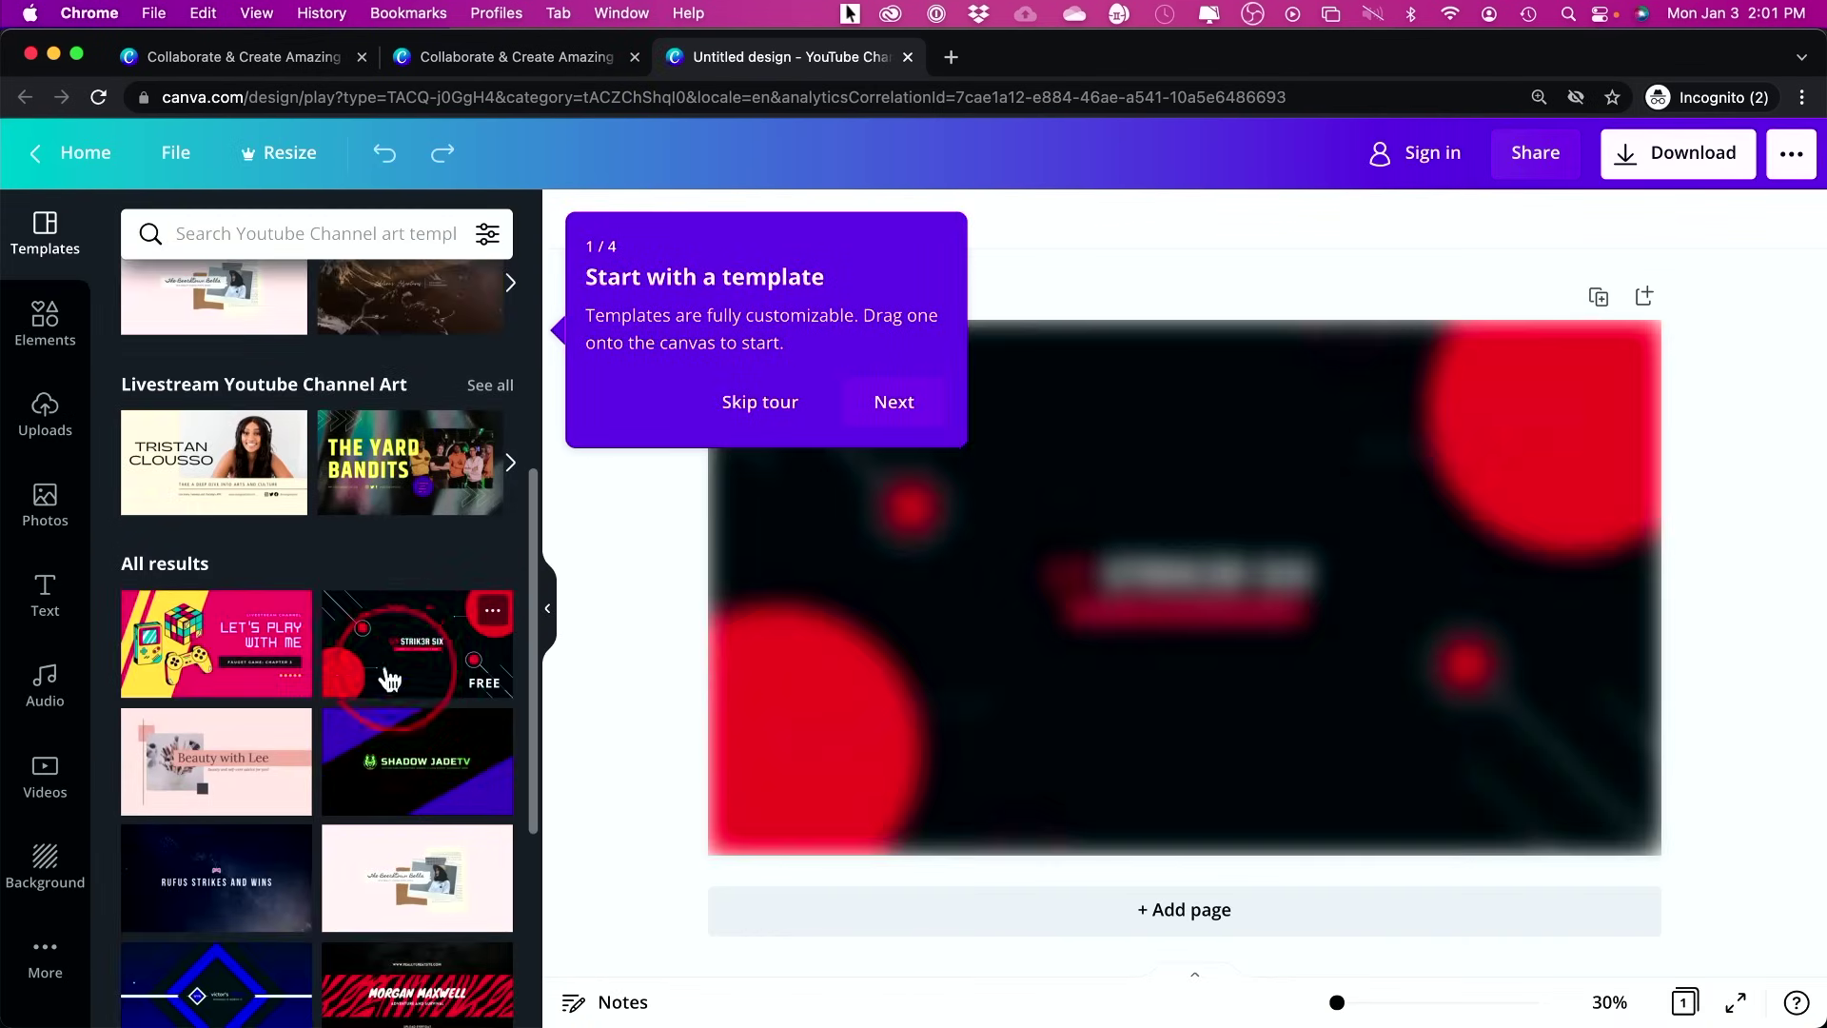
{"action": "left_click", "coordinate": [187, 663]}
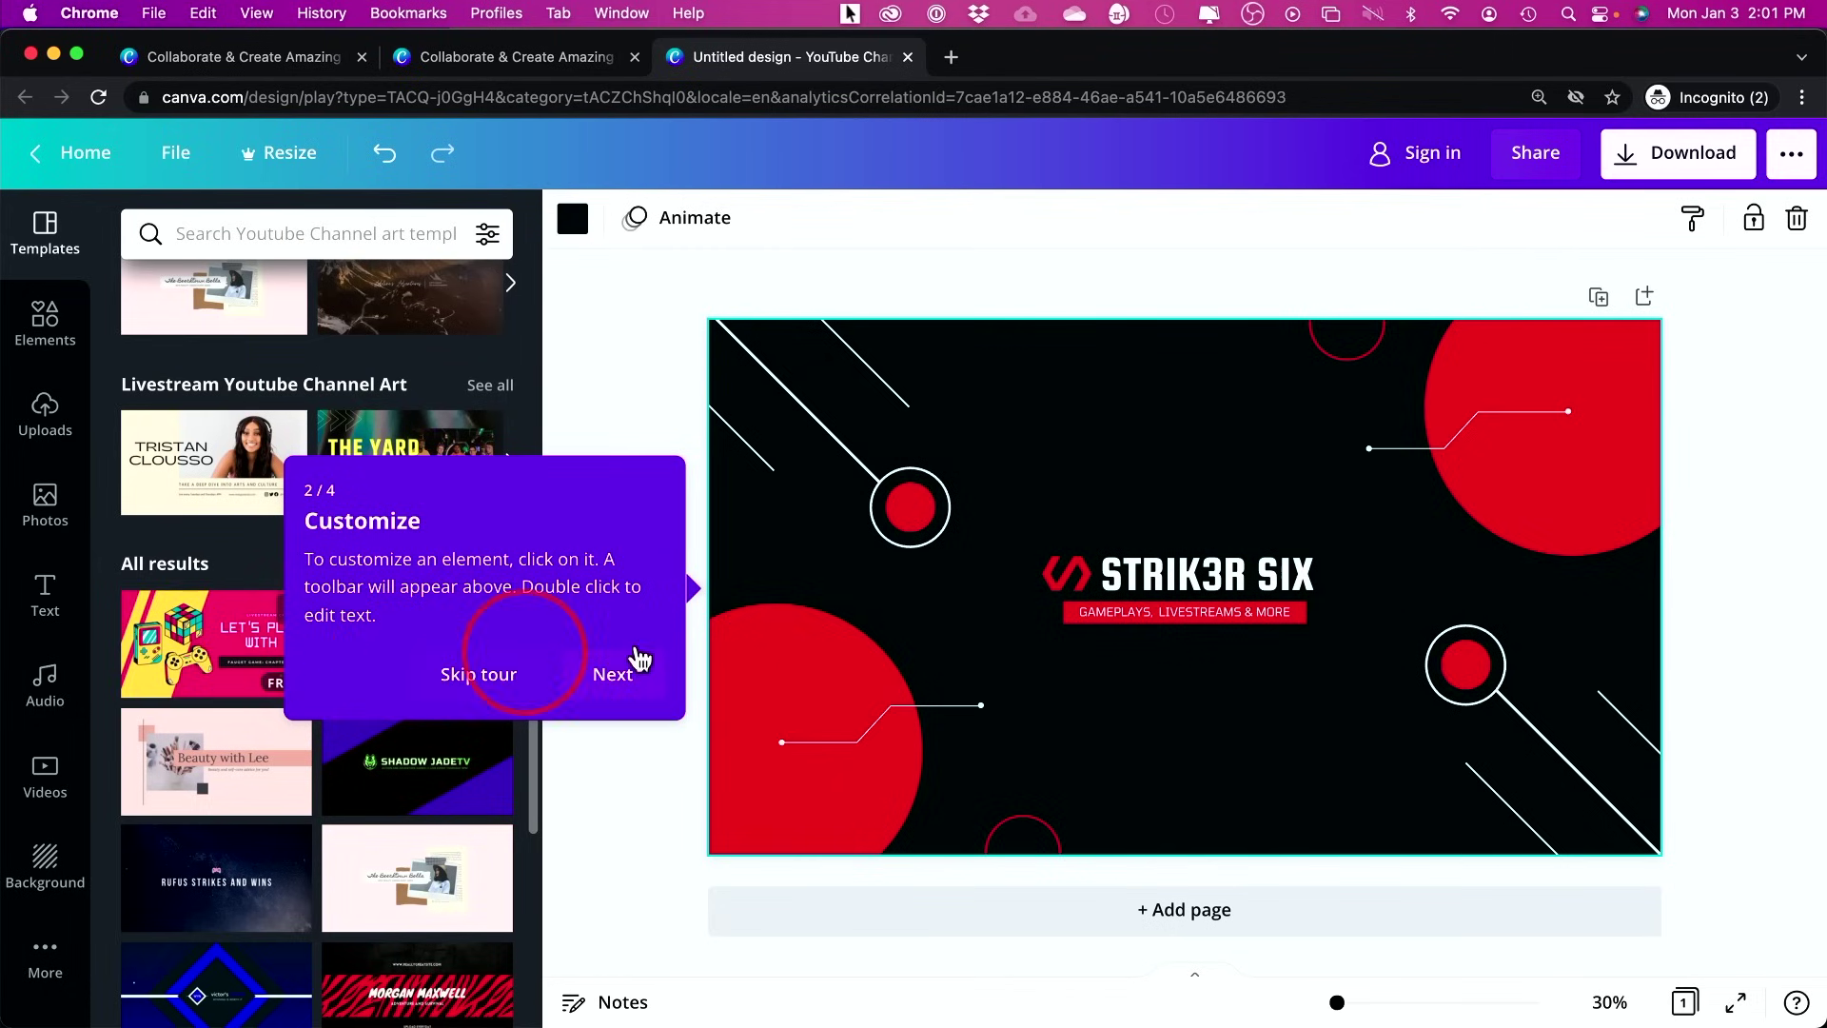
{"action": "double_click", "coordinate": [1218, 573]}
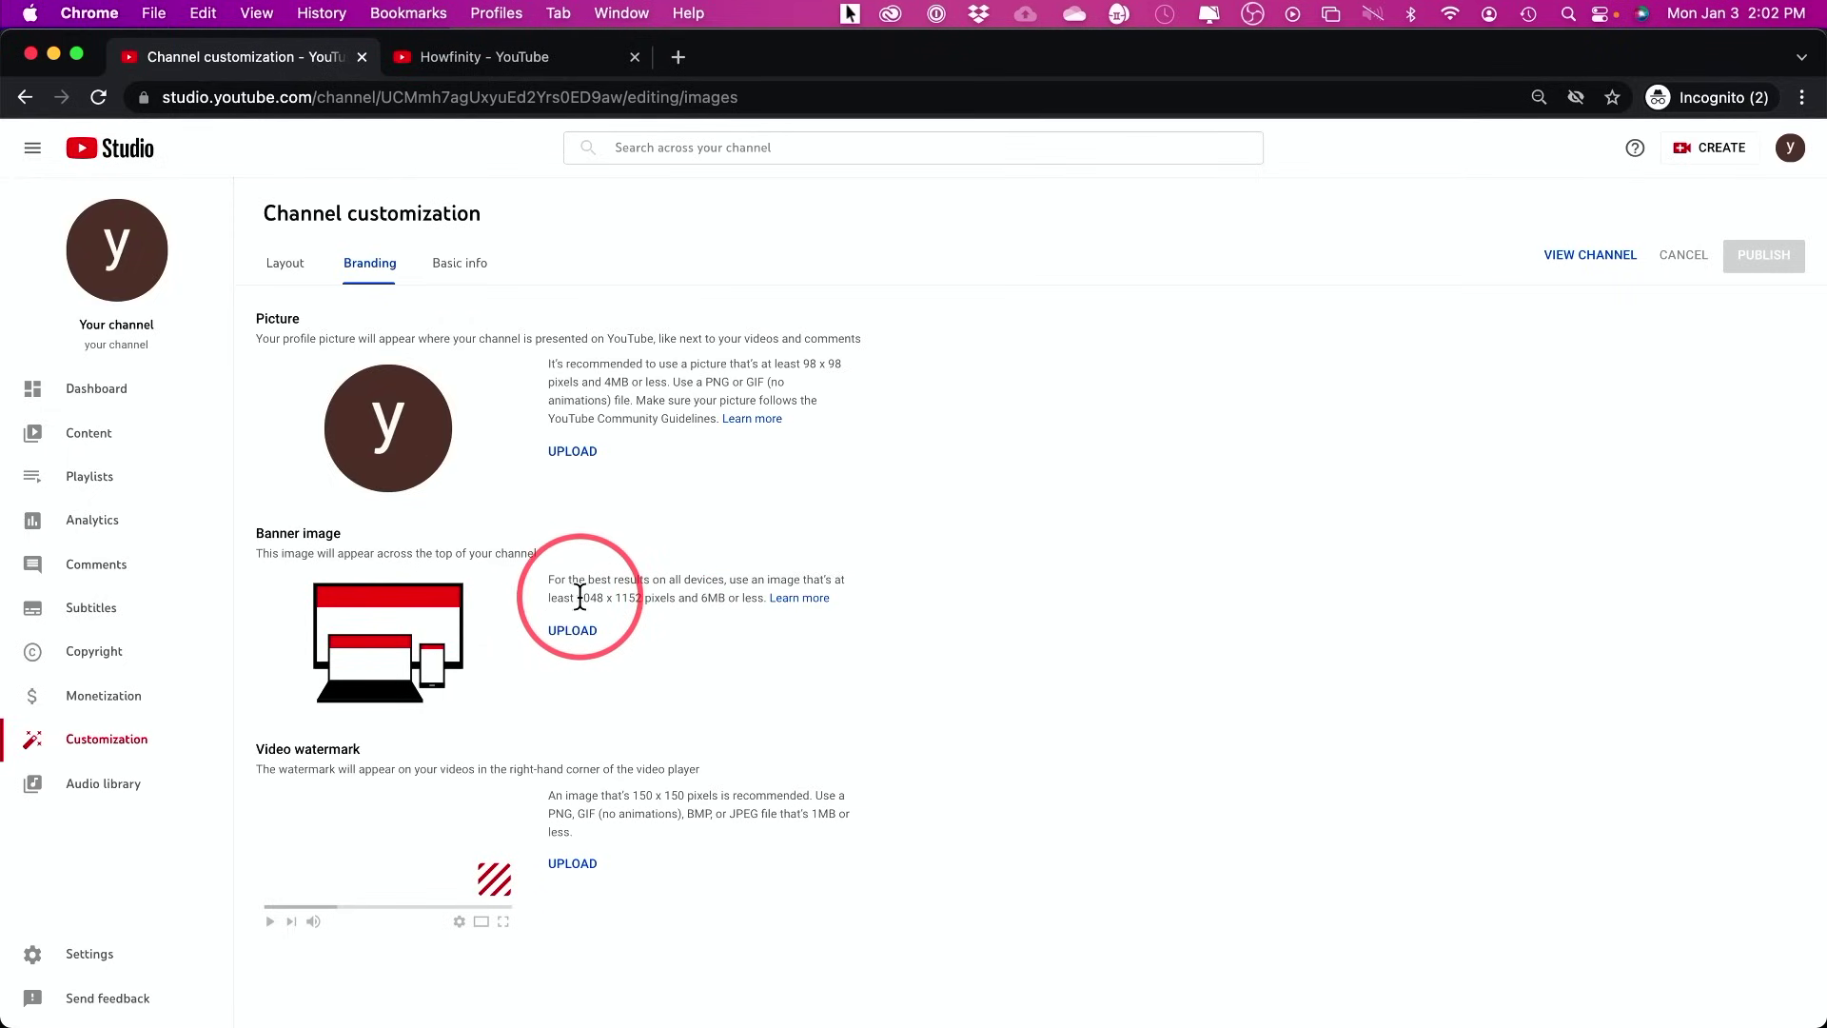
{"action": "left_click_drag", "start_coordinate": [580, 597], "coordinate": [645, 597]}
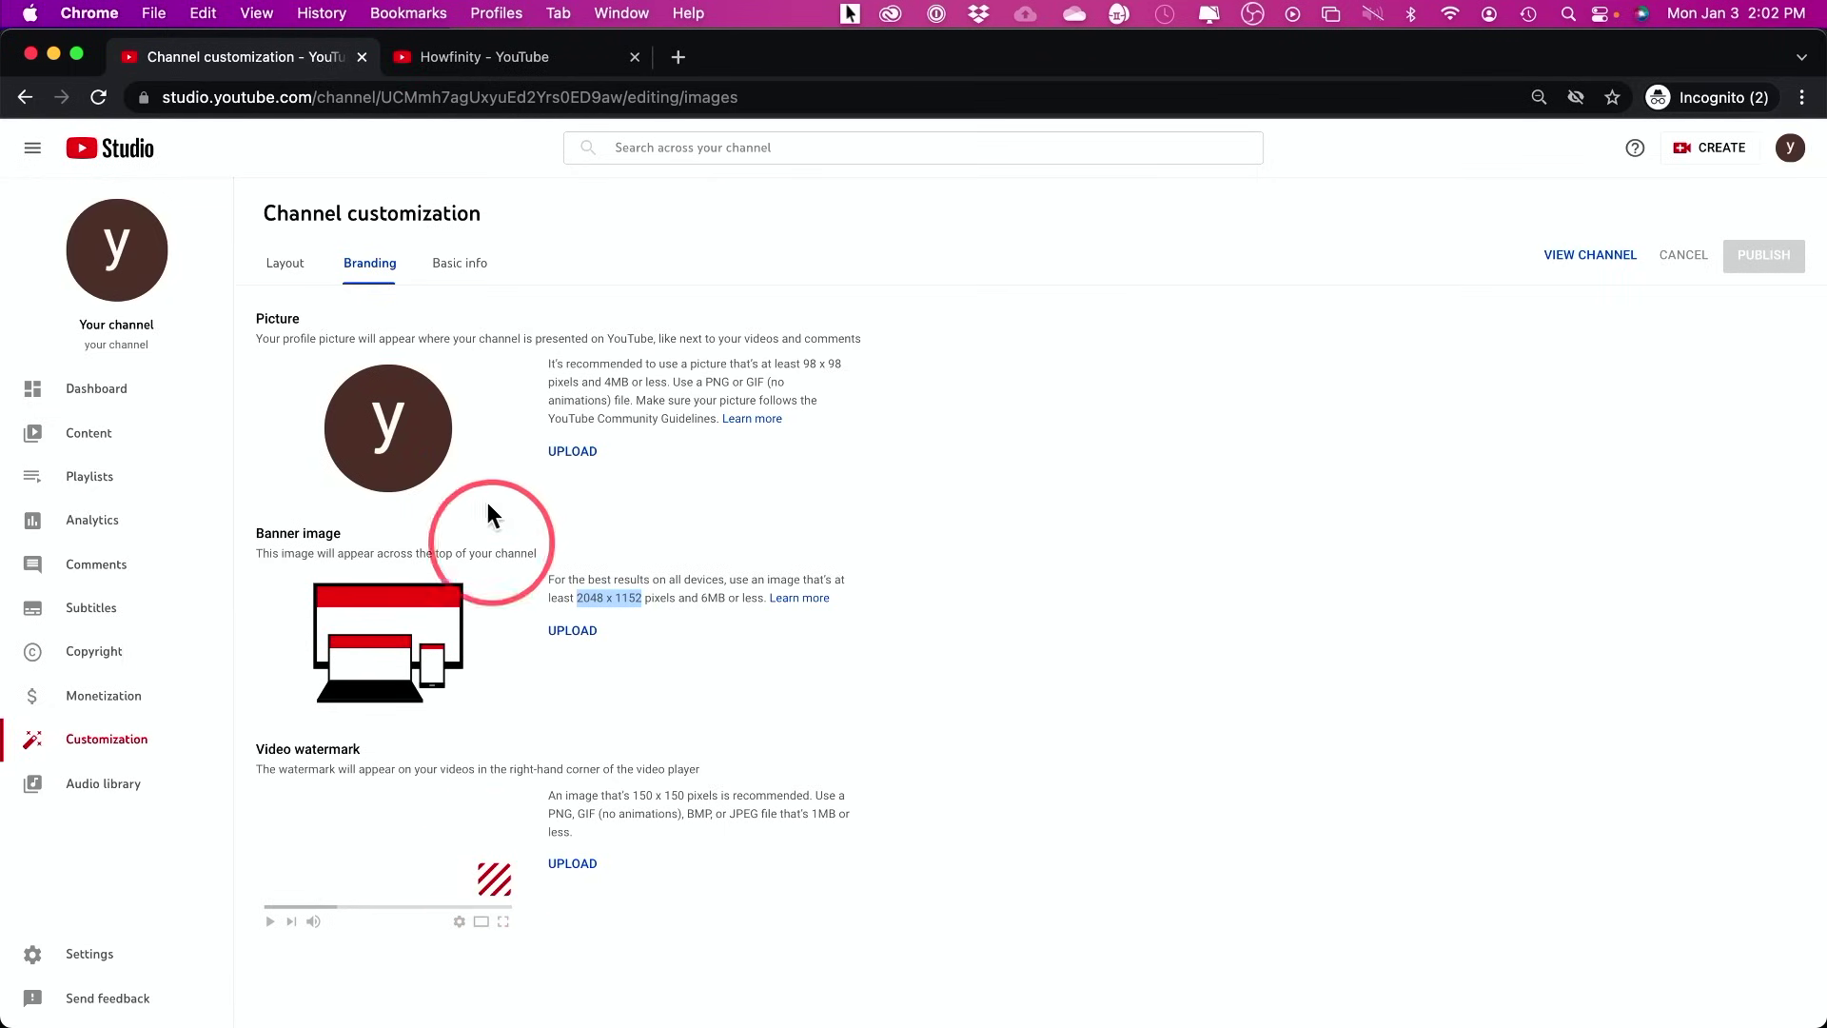
{"action": "left_click", "coordinate": [461, 267]}
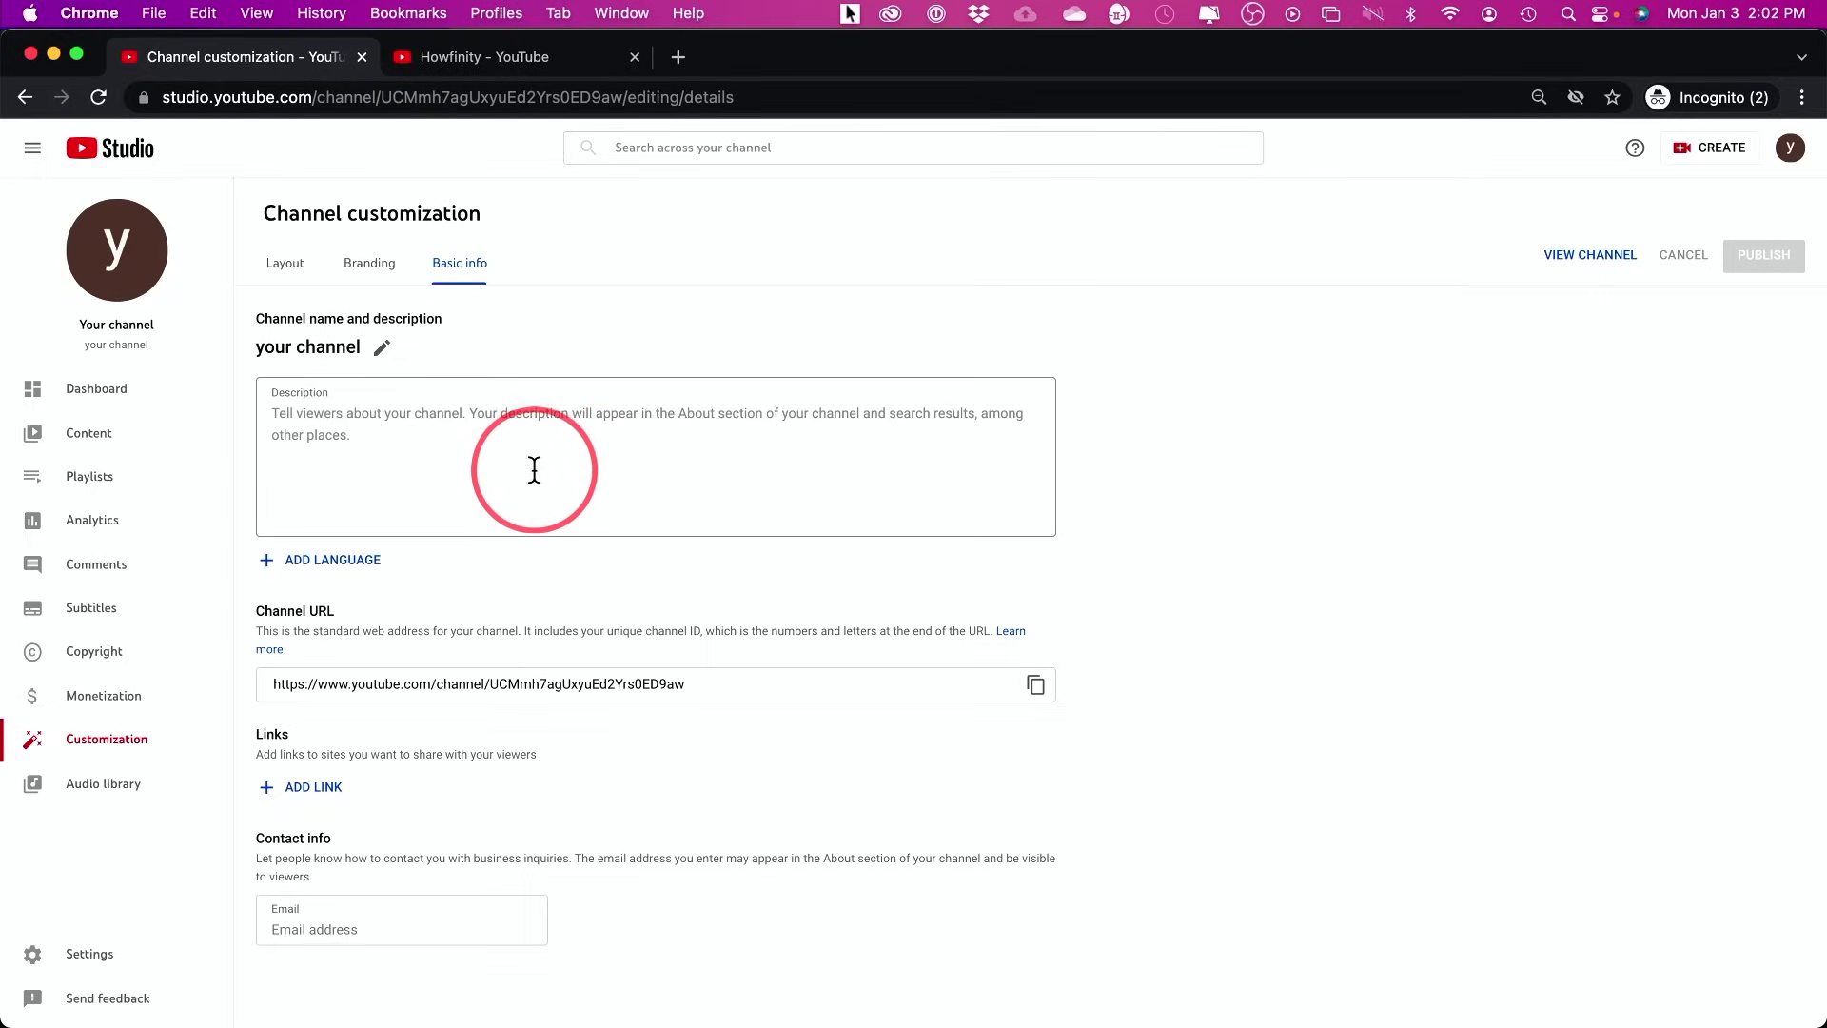
Add a blank link entry, copy the channel URL, then view monetization eligibility
{"action": "left_click", "coordinate": [306, 786]}
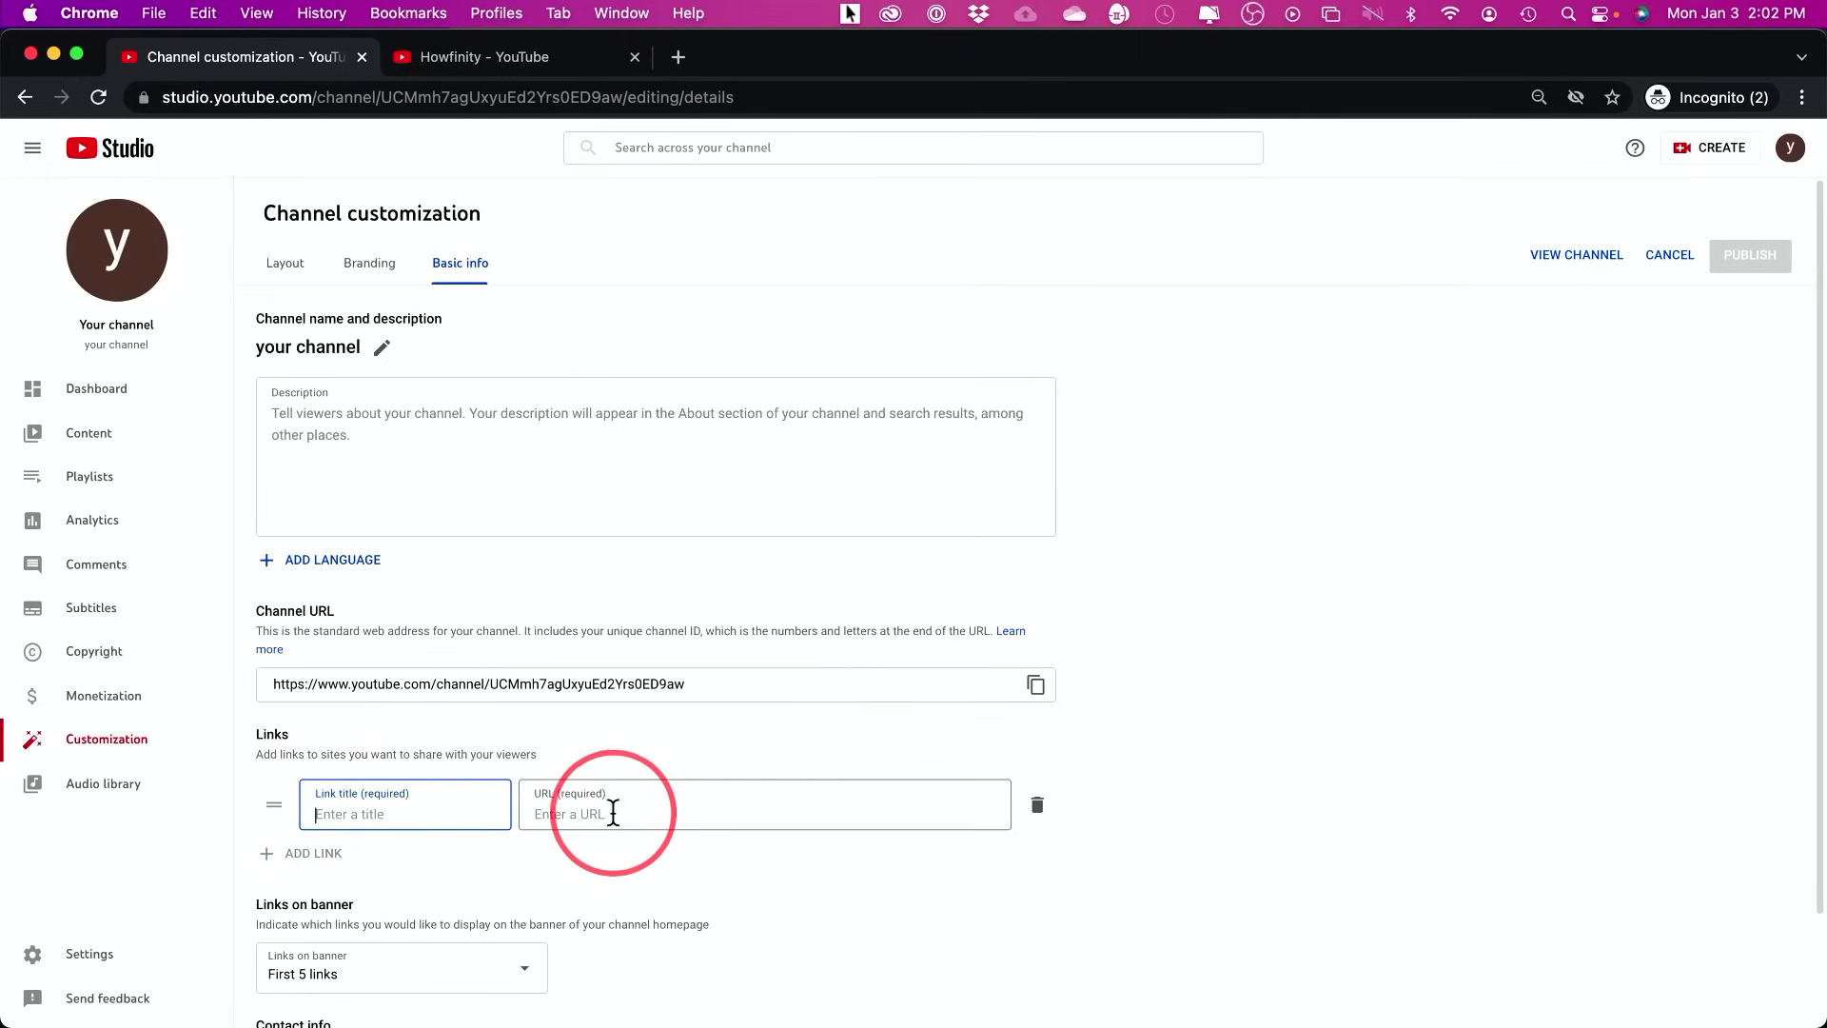
{"action": "scroll", "coordinate": [614, 811], "scroll_direction": "down", "scroll_amount": 2}
{"action": "scroll", "coordinate": [425, 719], "scroll_direction": "down", "scroll_amount": 1}
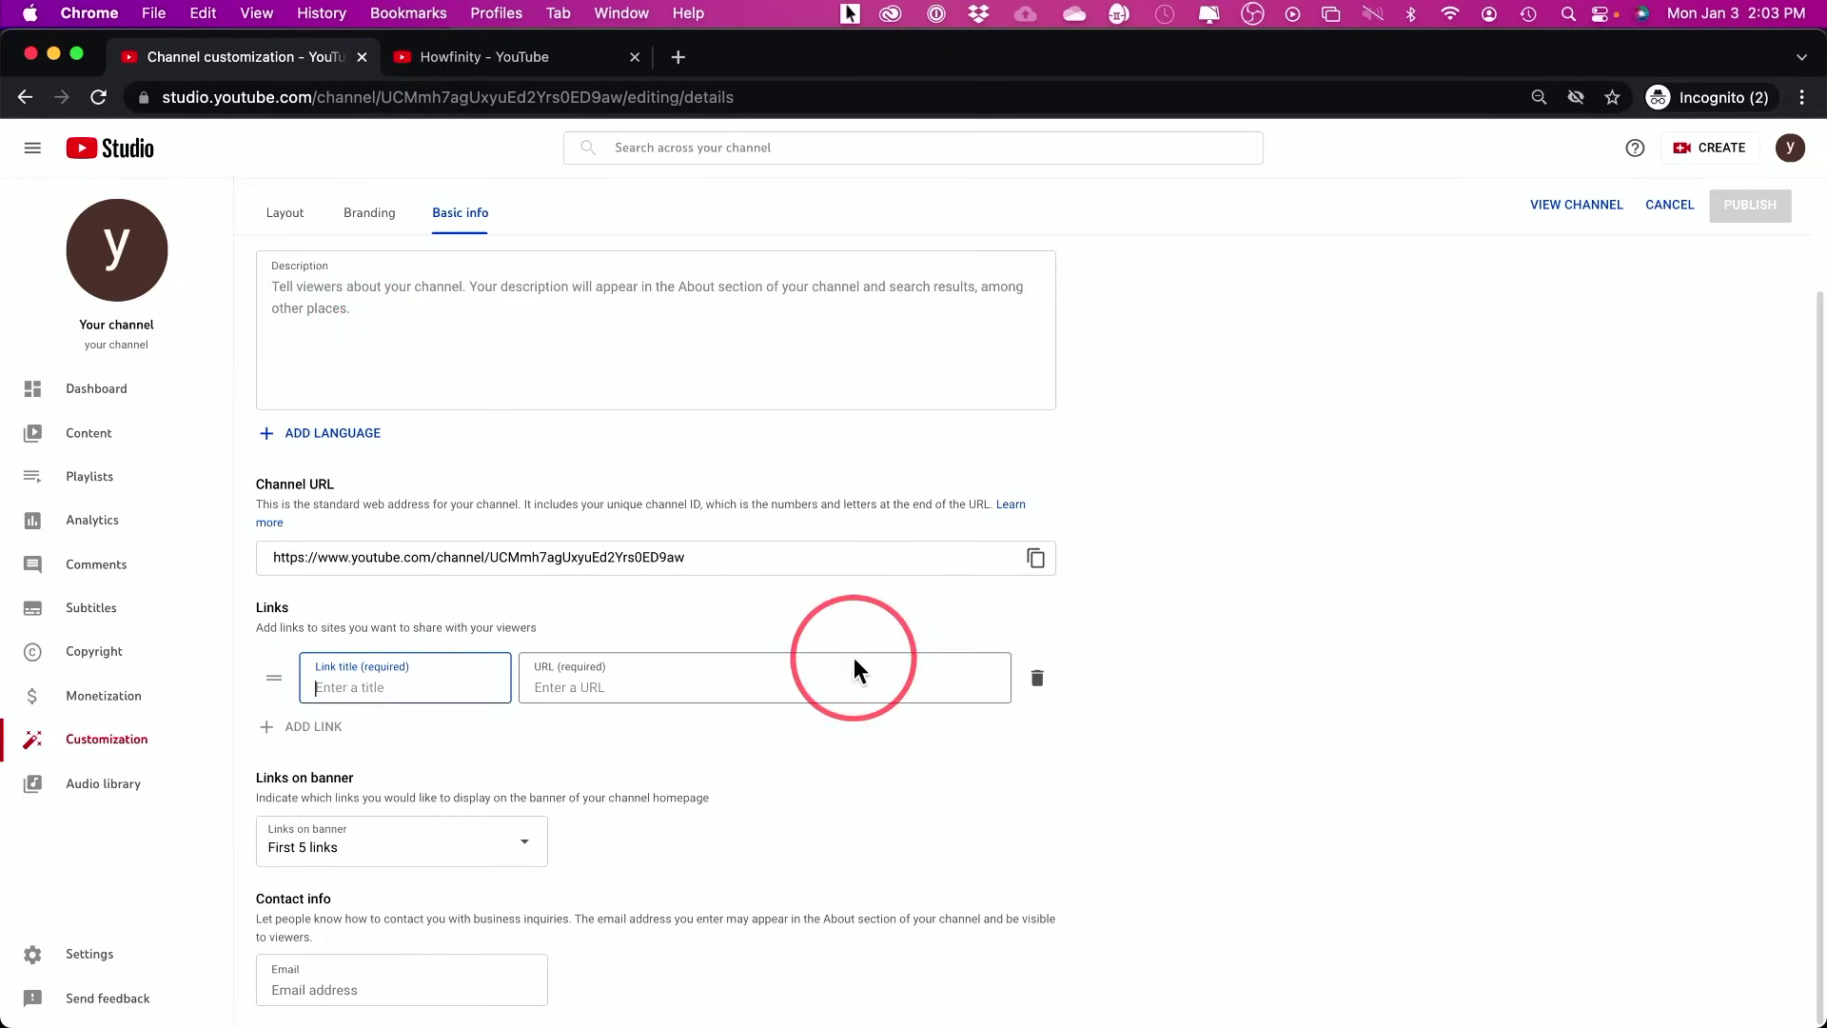
{"action": "left_click", "coordinate": [1035, 558]}
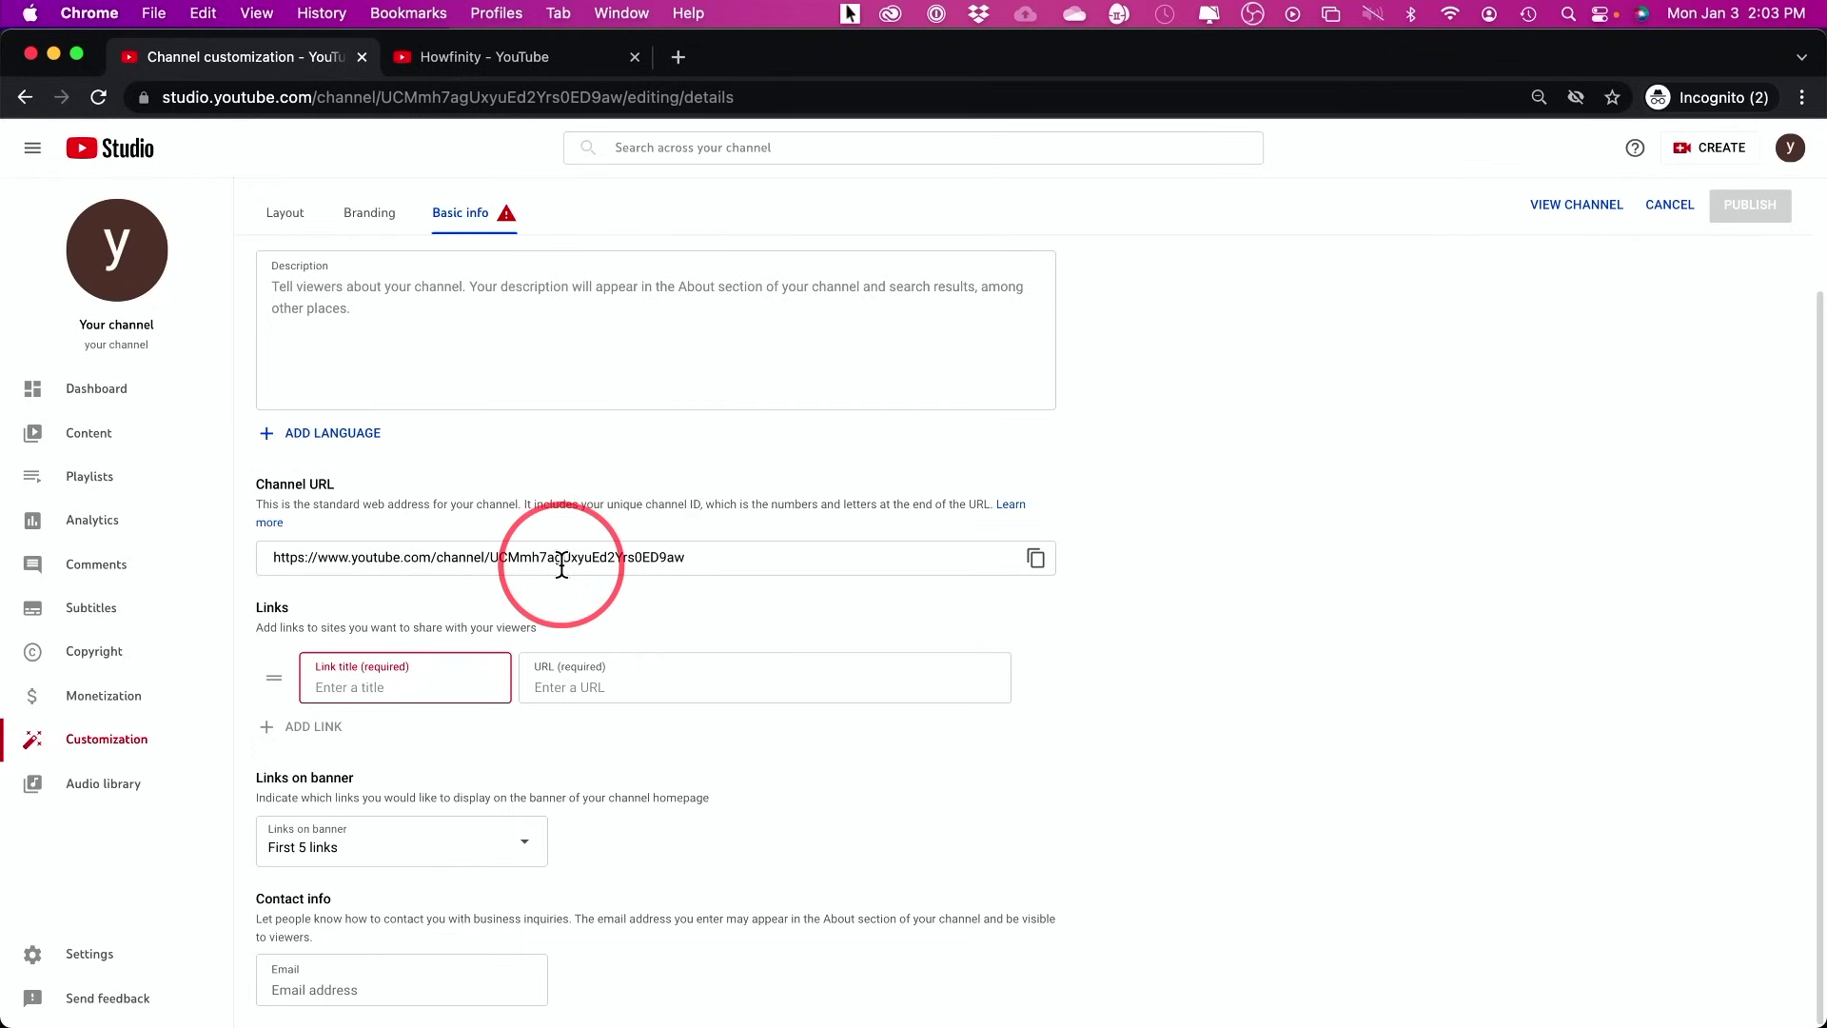
{"action": "left_click", "coordinate": [100, 696]}
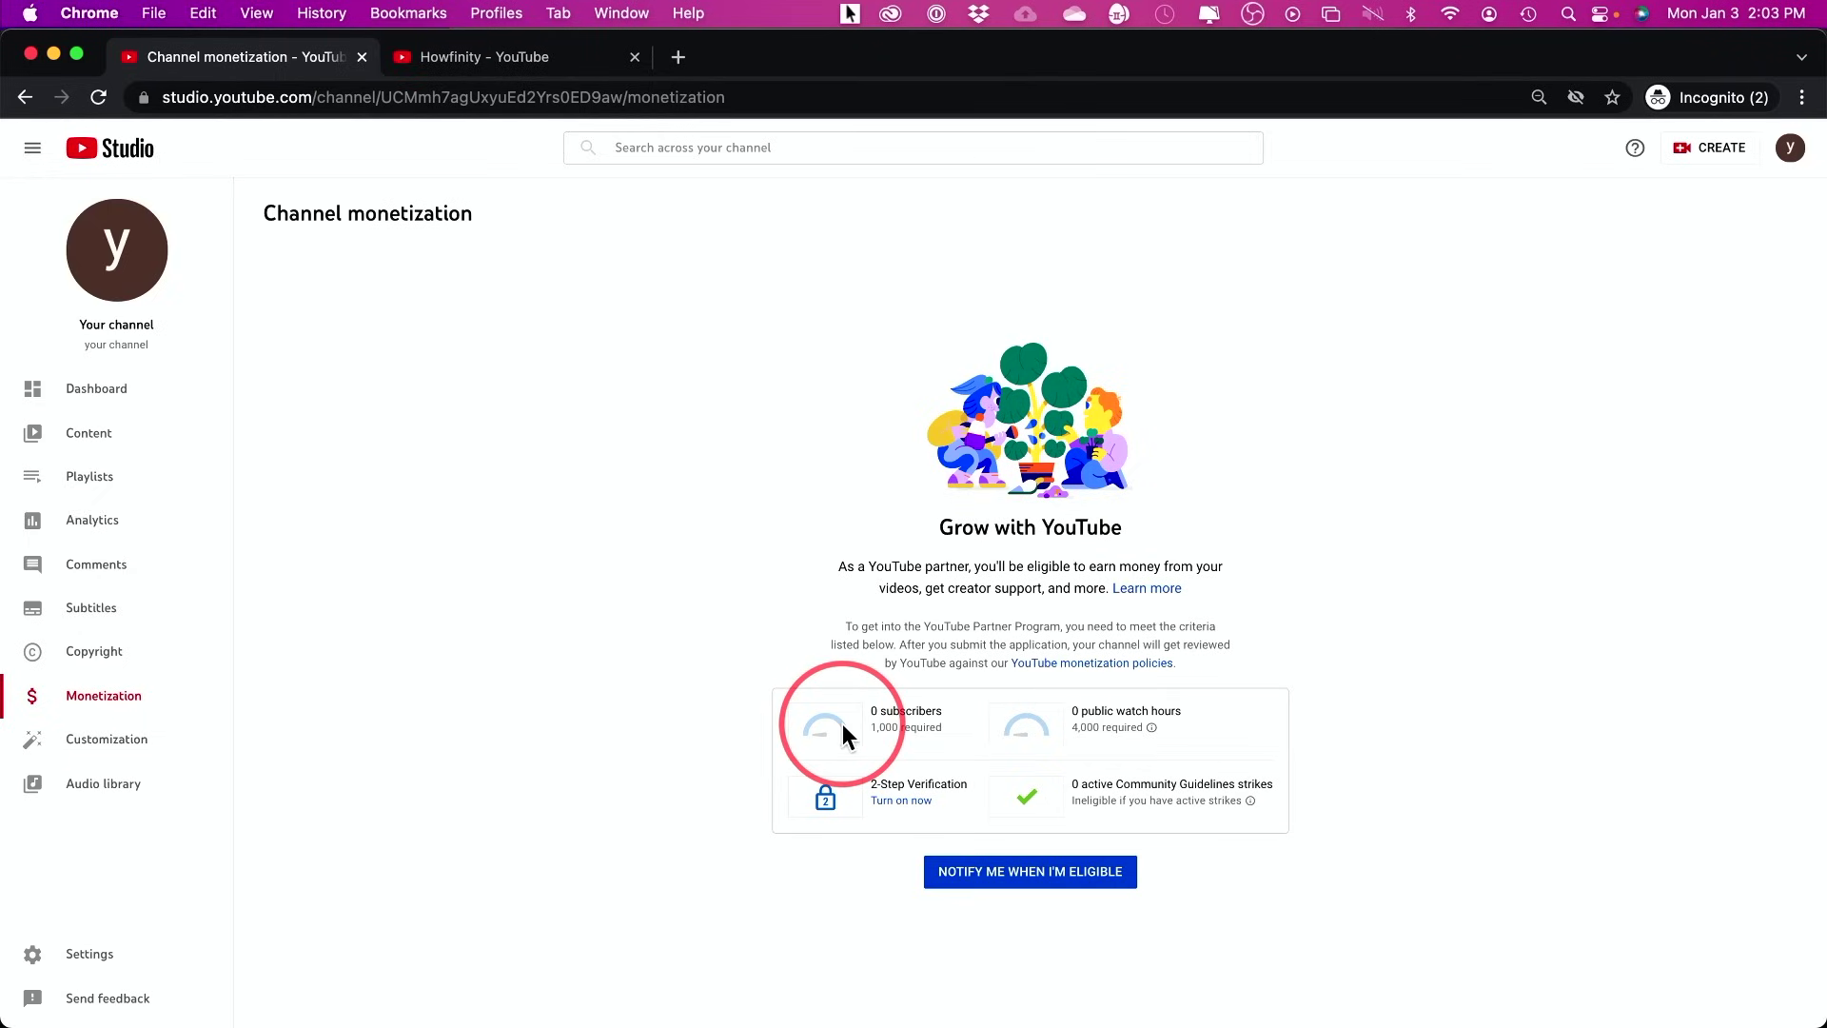
Show the zero-subscriber Dashboard and its CREATE / UPLOAD VIDEOS options
{"action": "left_click", "coordinate": [91, 389]}
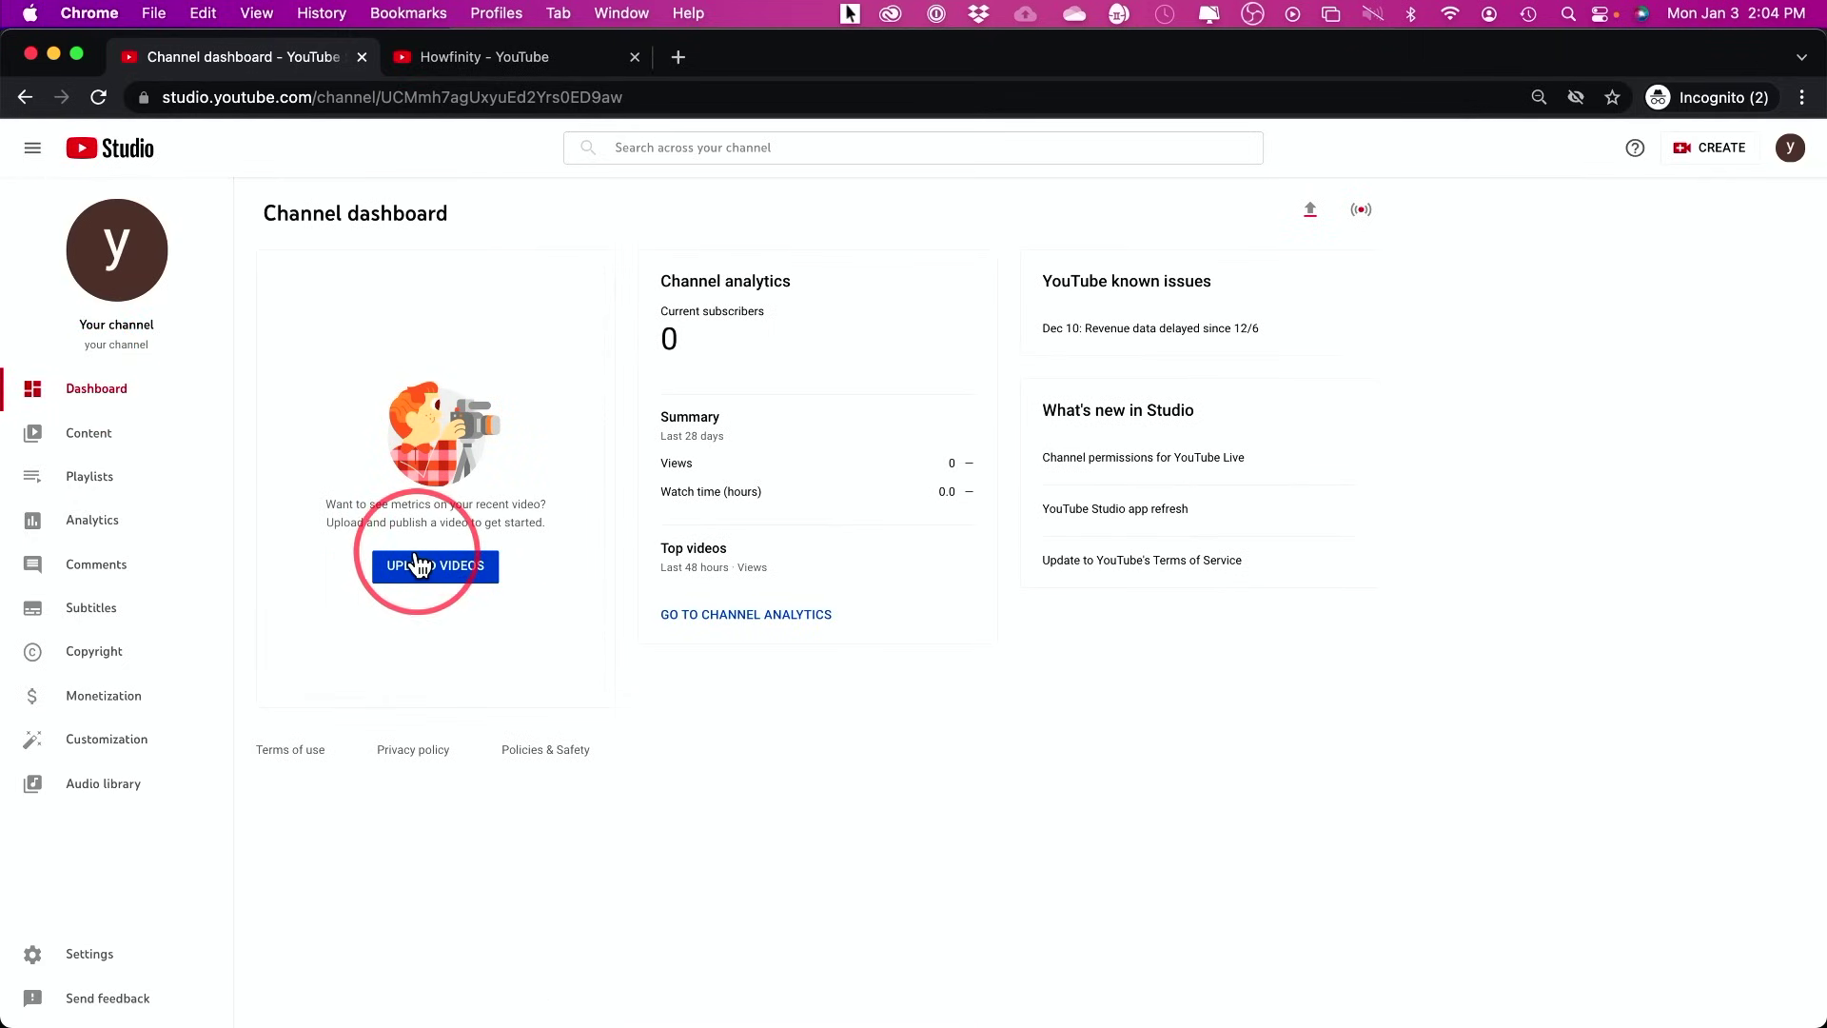
{"action": "left_click", "coordinate": [1692, 152]}
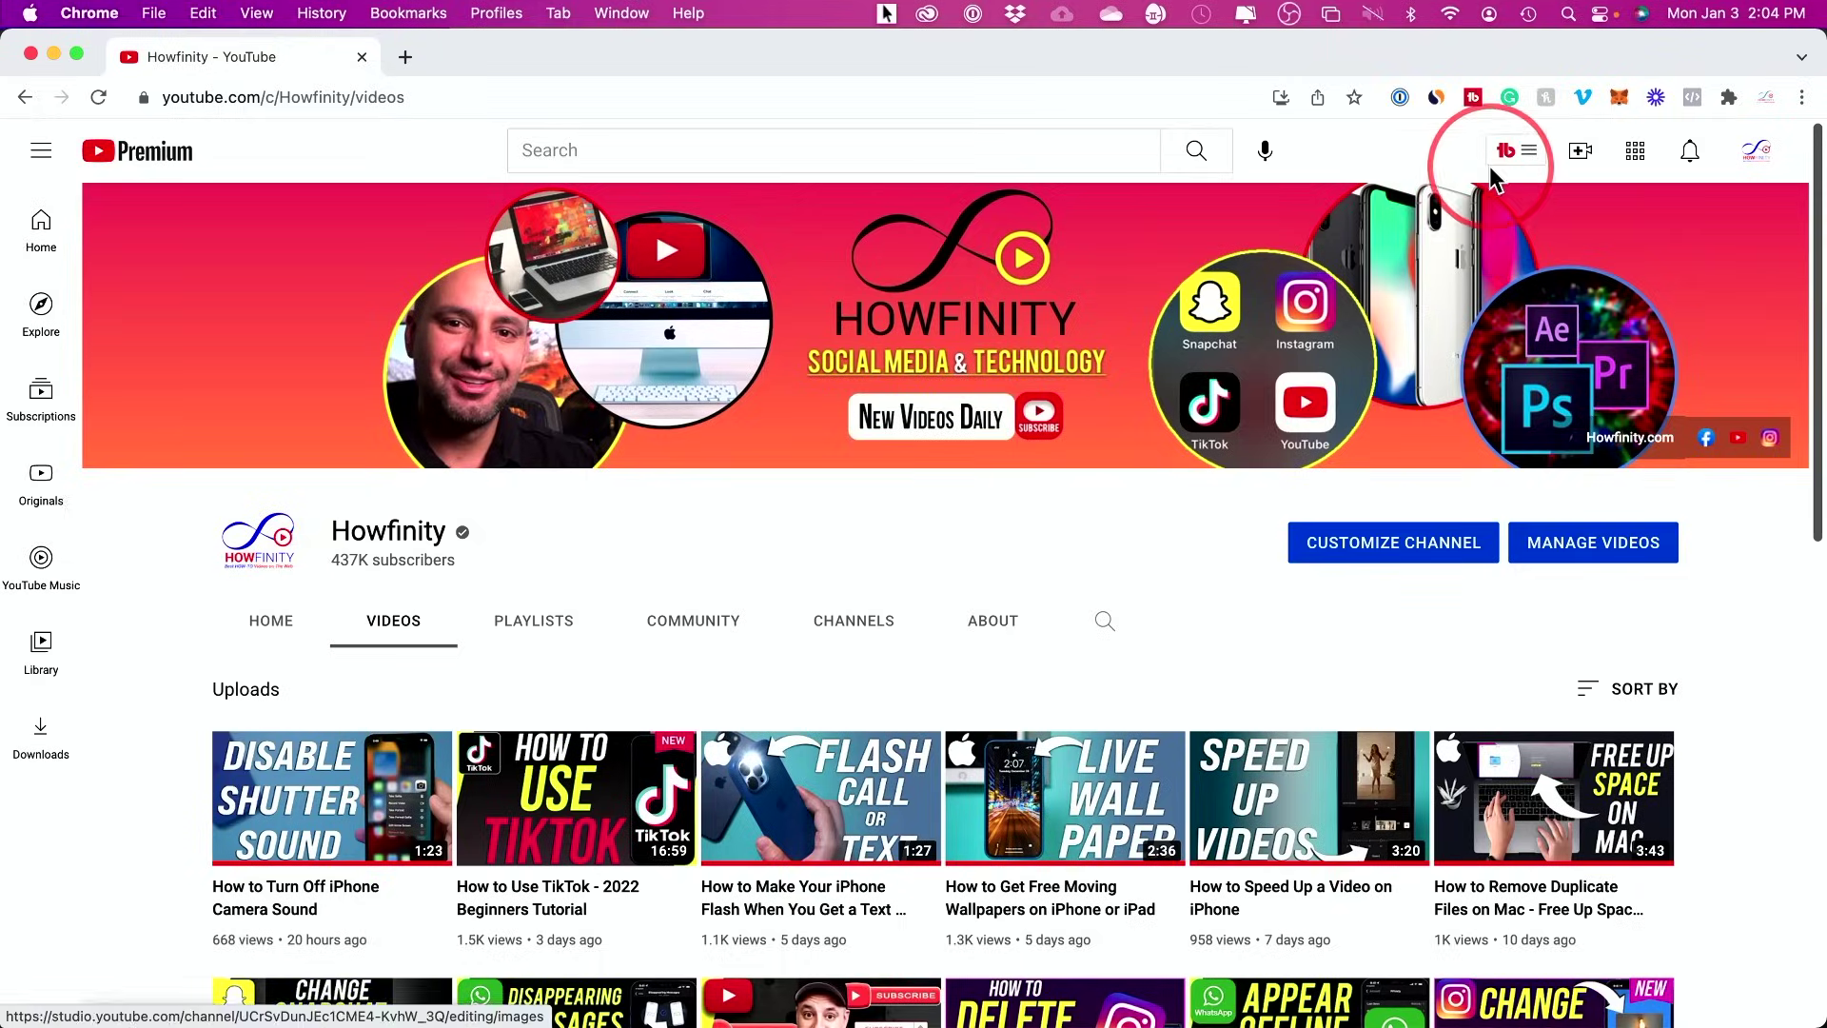
Launch TubeBuddy's Keyword Explorer from the extension's Extension Tools menu
{"action": "left_click", "coordinate": [1520, 157]}
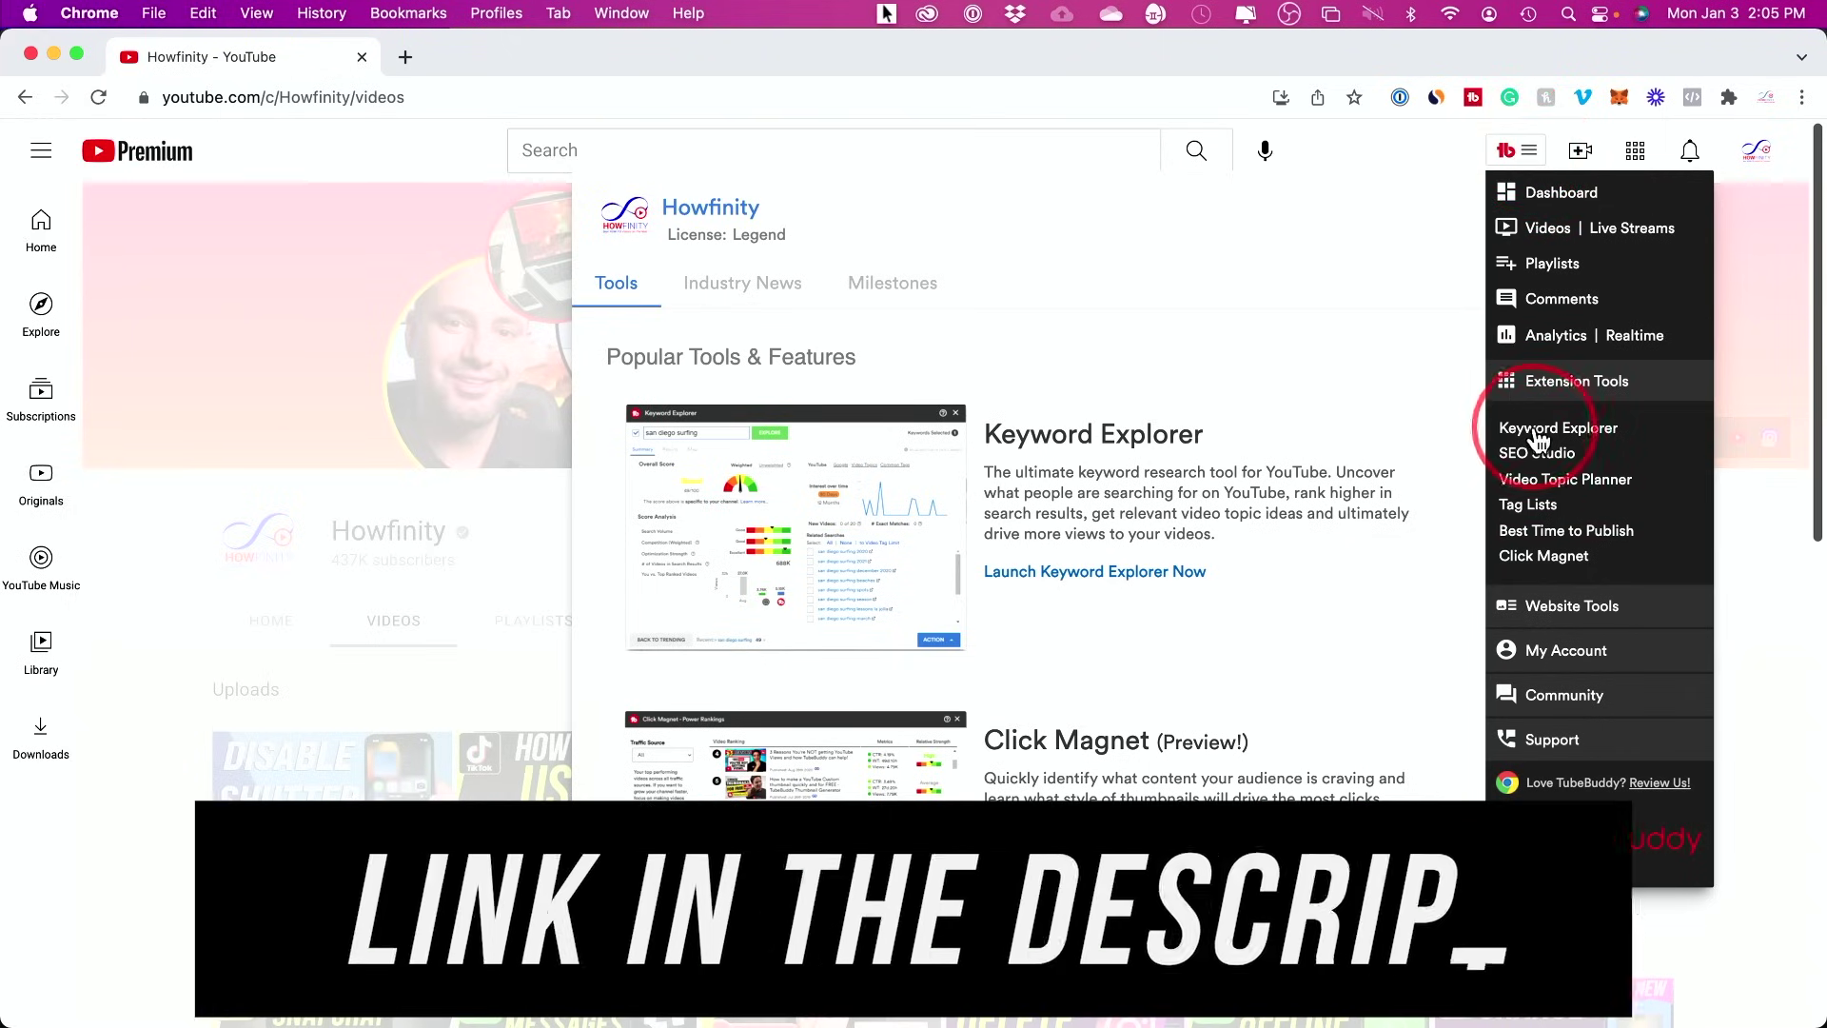
{"action": "left_click", "coordinate": [1538, 430]}
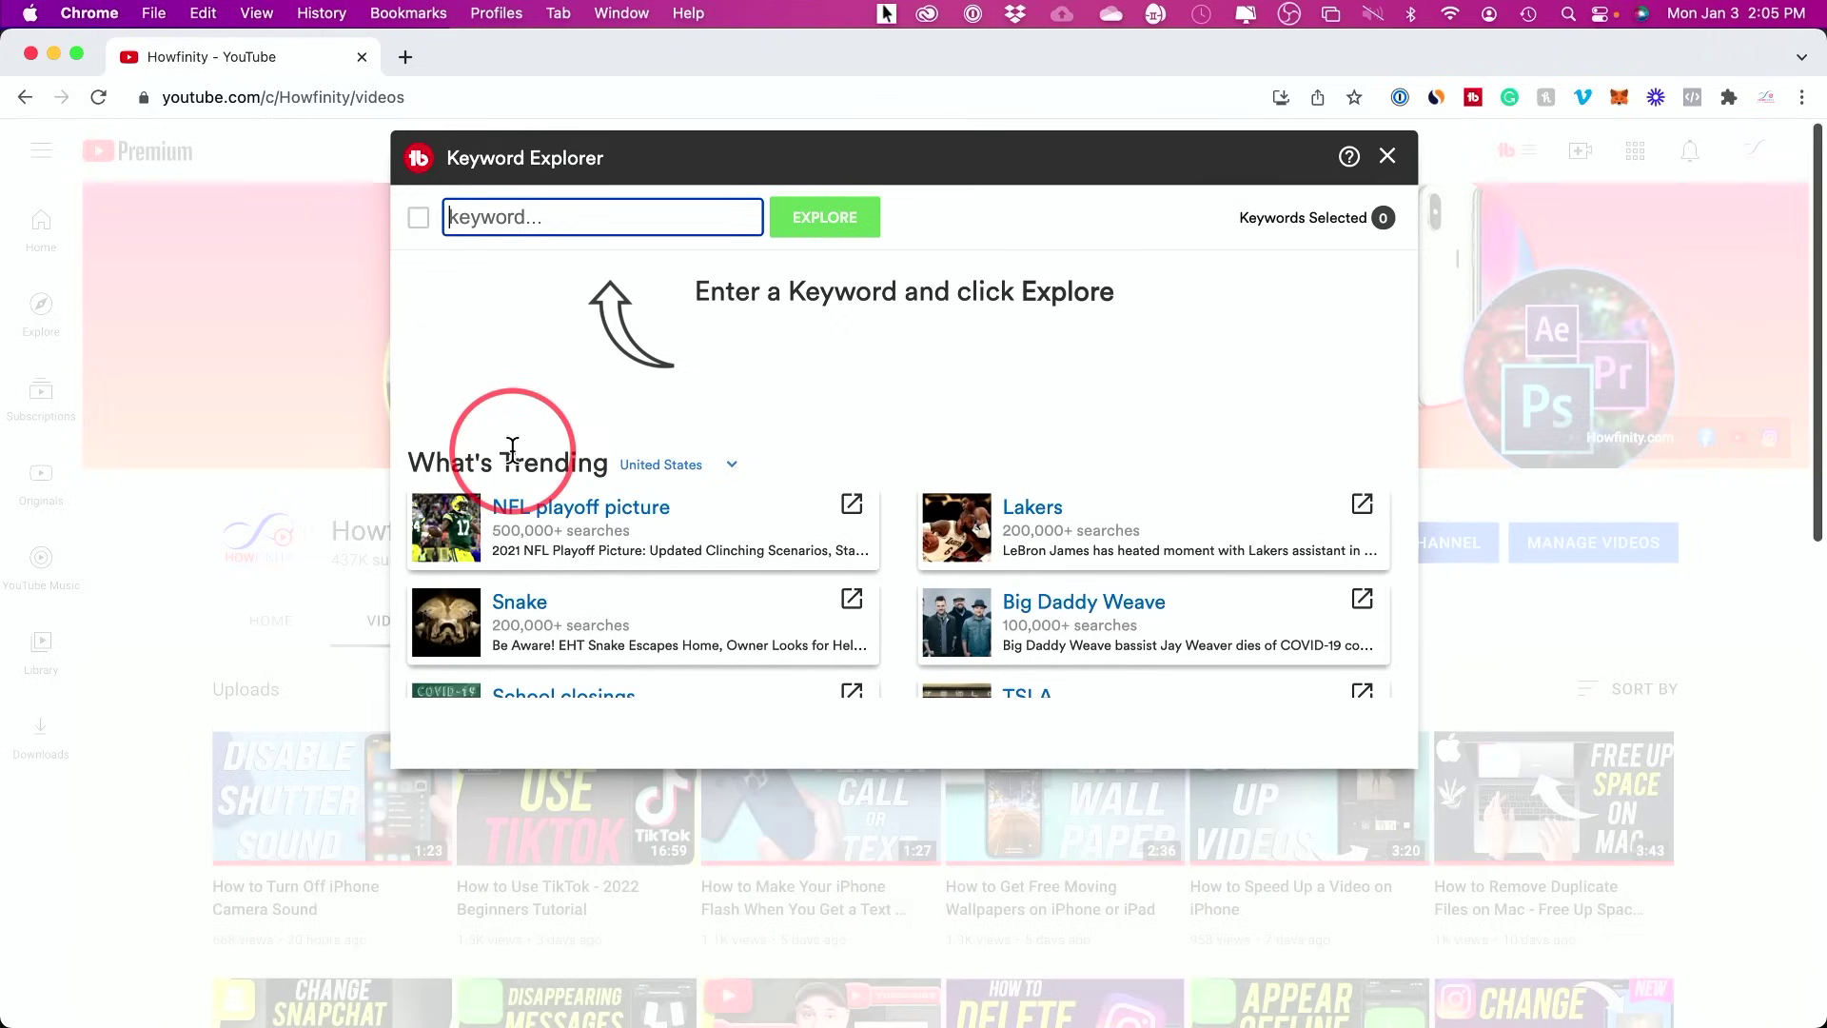
Explore 'grow on youtube' (Poor, 10/100) and add related keyword 'grow on youtube secret methods'
{"action": "type", "text": "grow on youtube"}
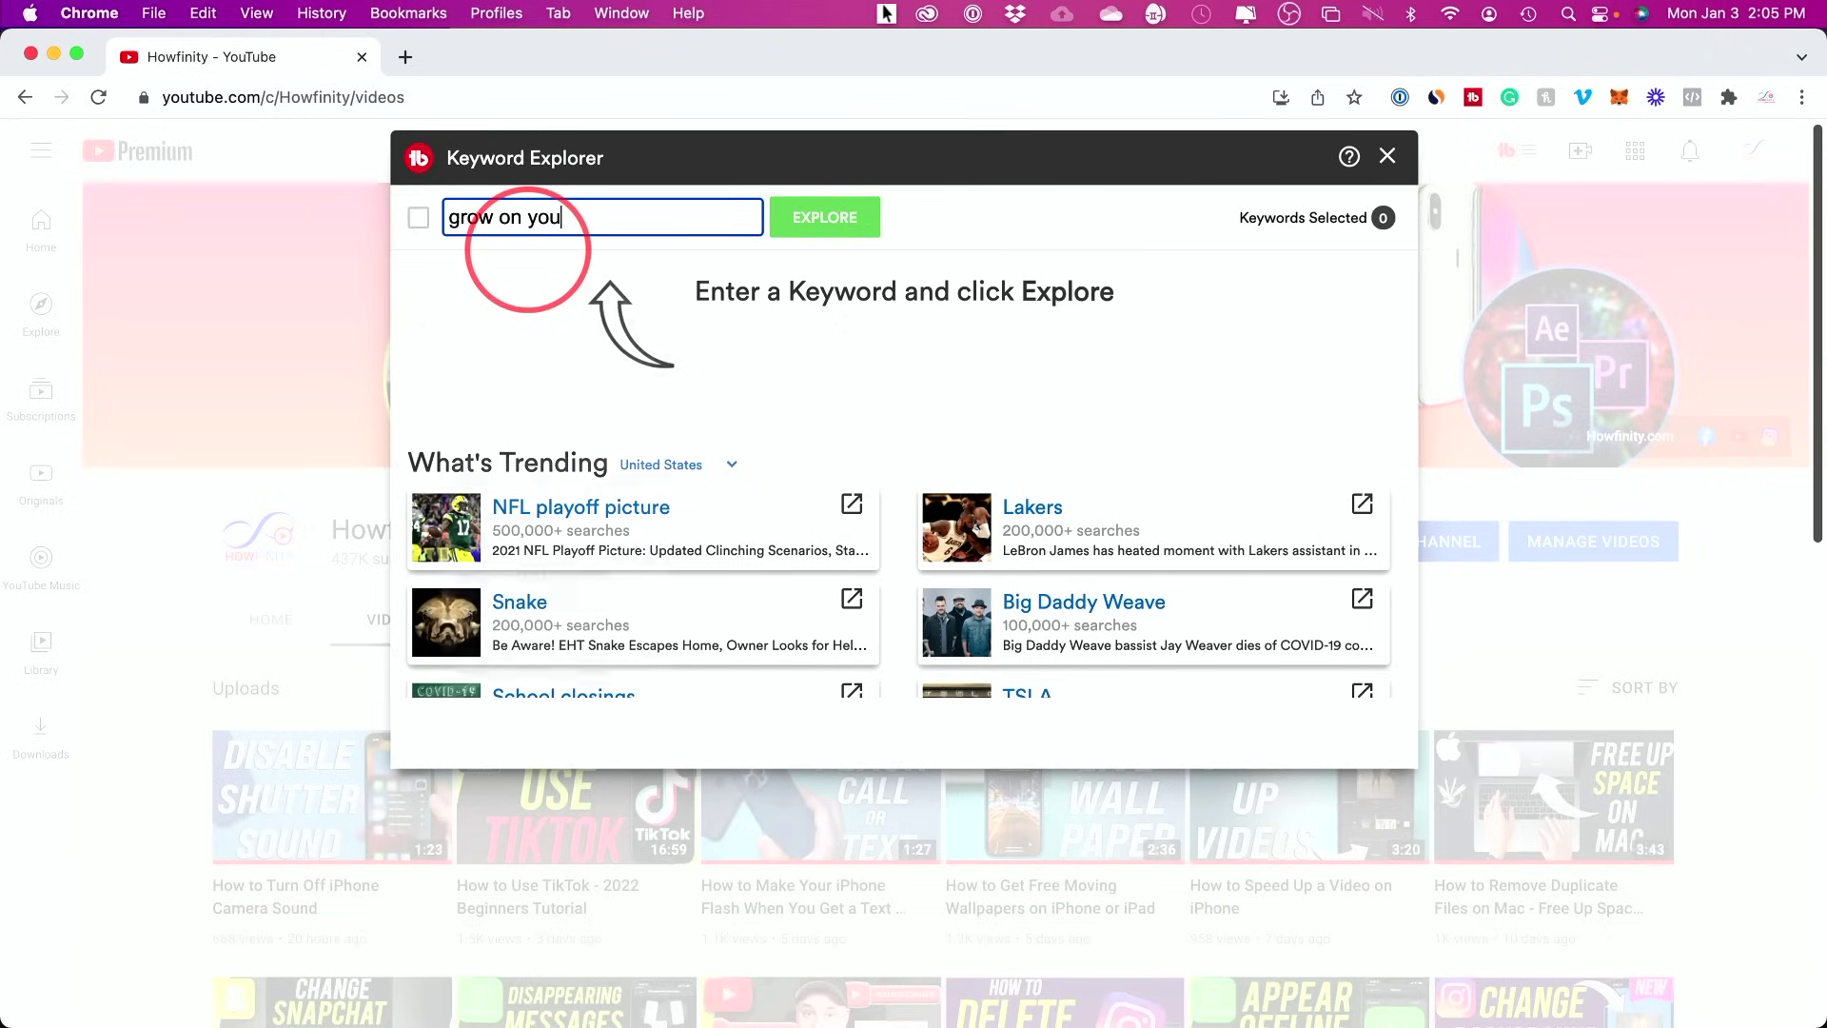
{"action": "left_click", "coordinate": [820, 219]}
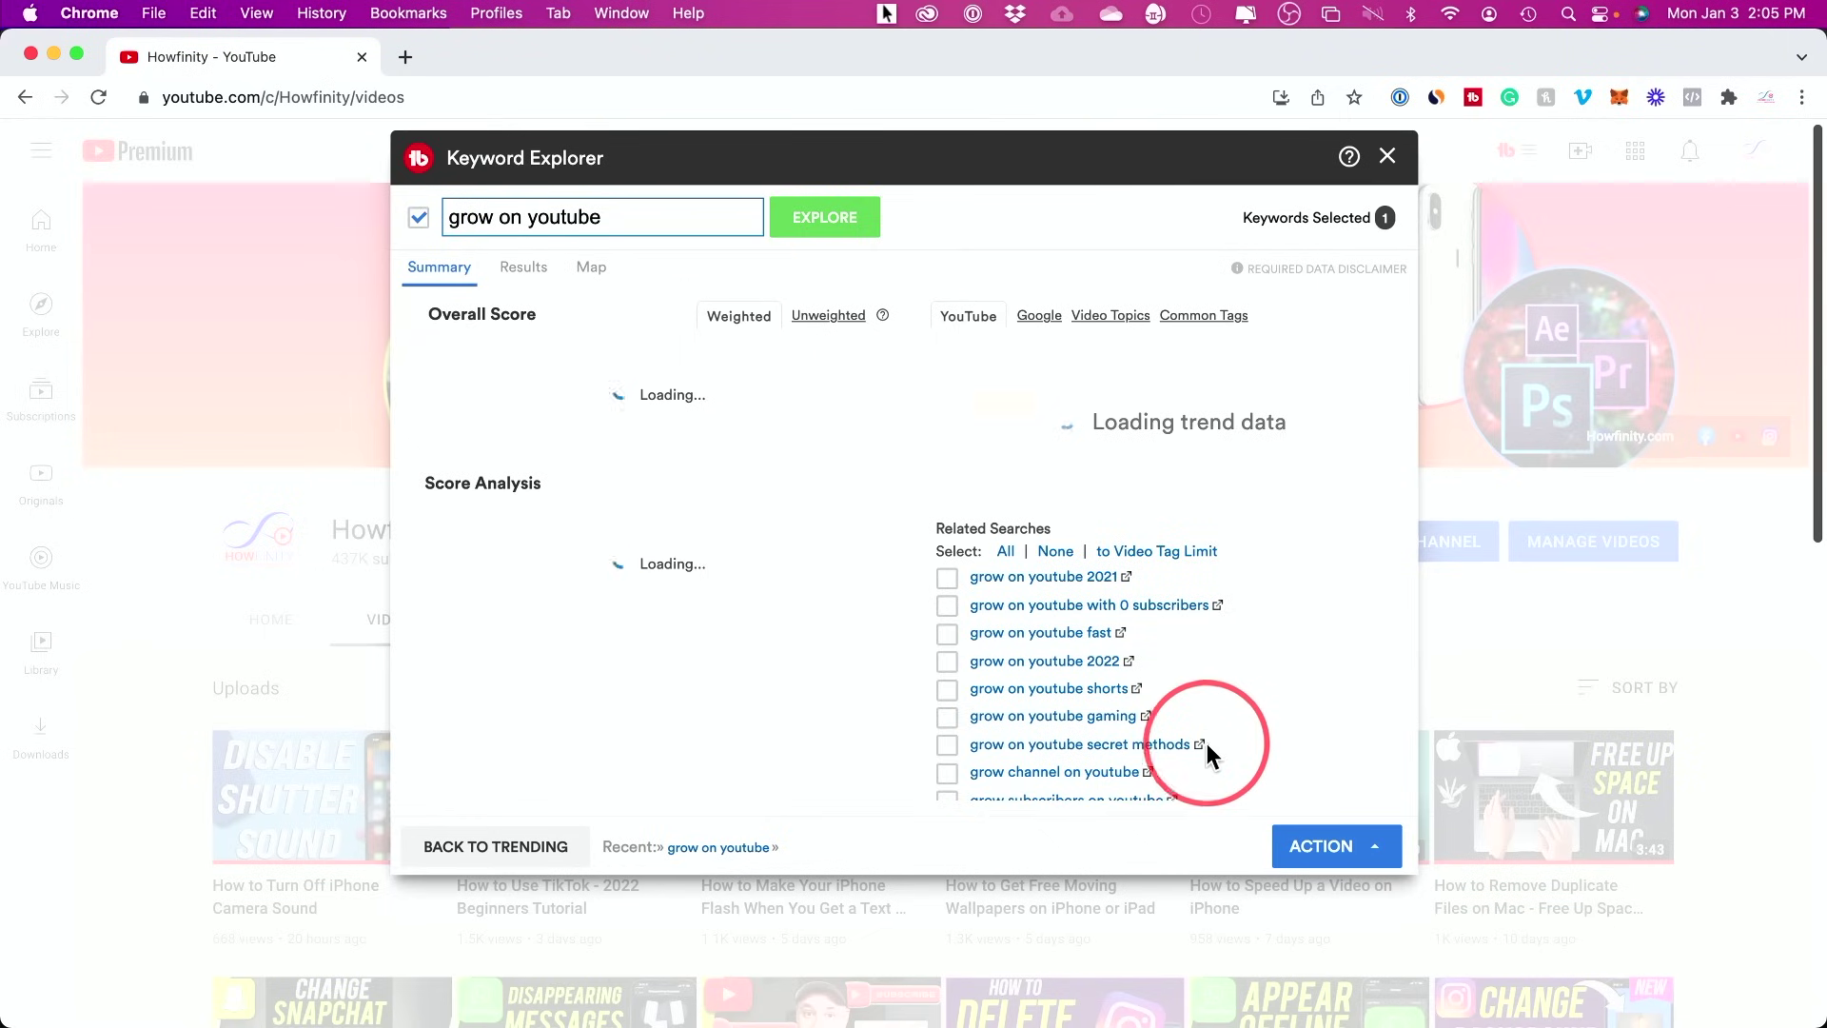
{"action": "scroll", "coordinate": [1211, 738], "scroll_direction": "down", "scroll_amount": 3}
{"action": "scroll", "coordinate": [1211, 746], "scroll_direction": "up", "scroll_amount": 1}
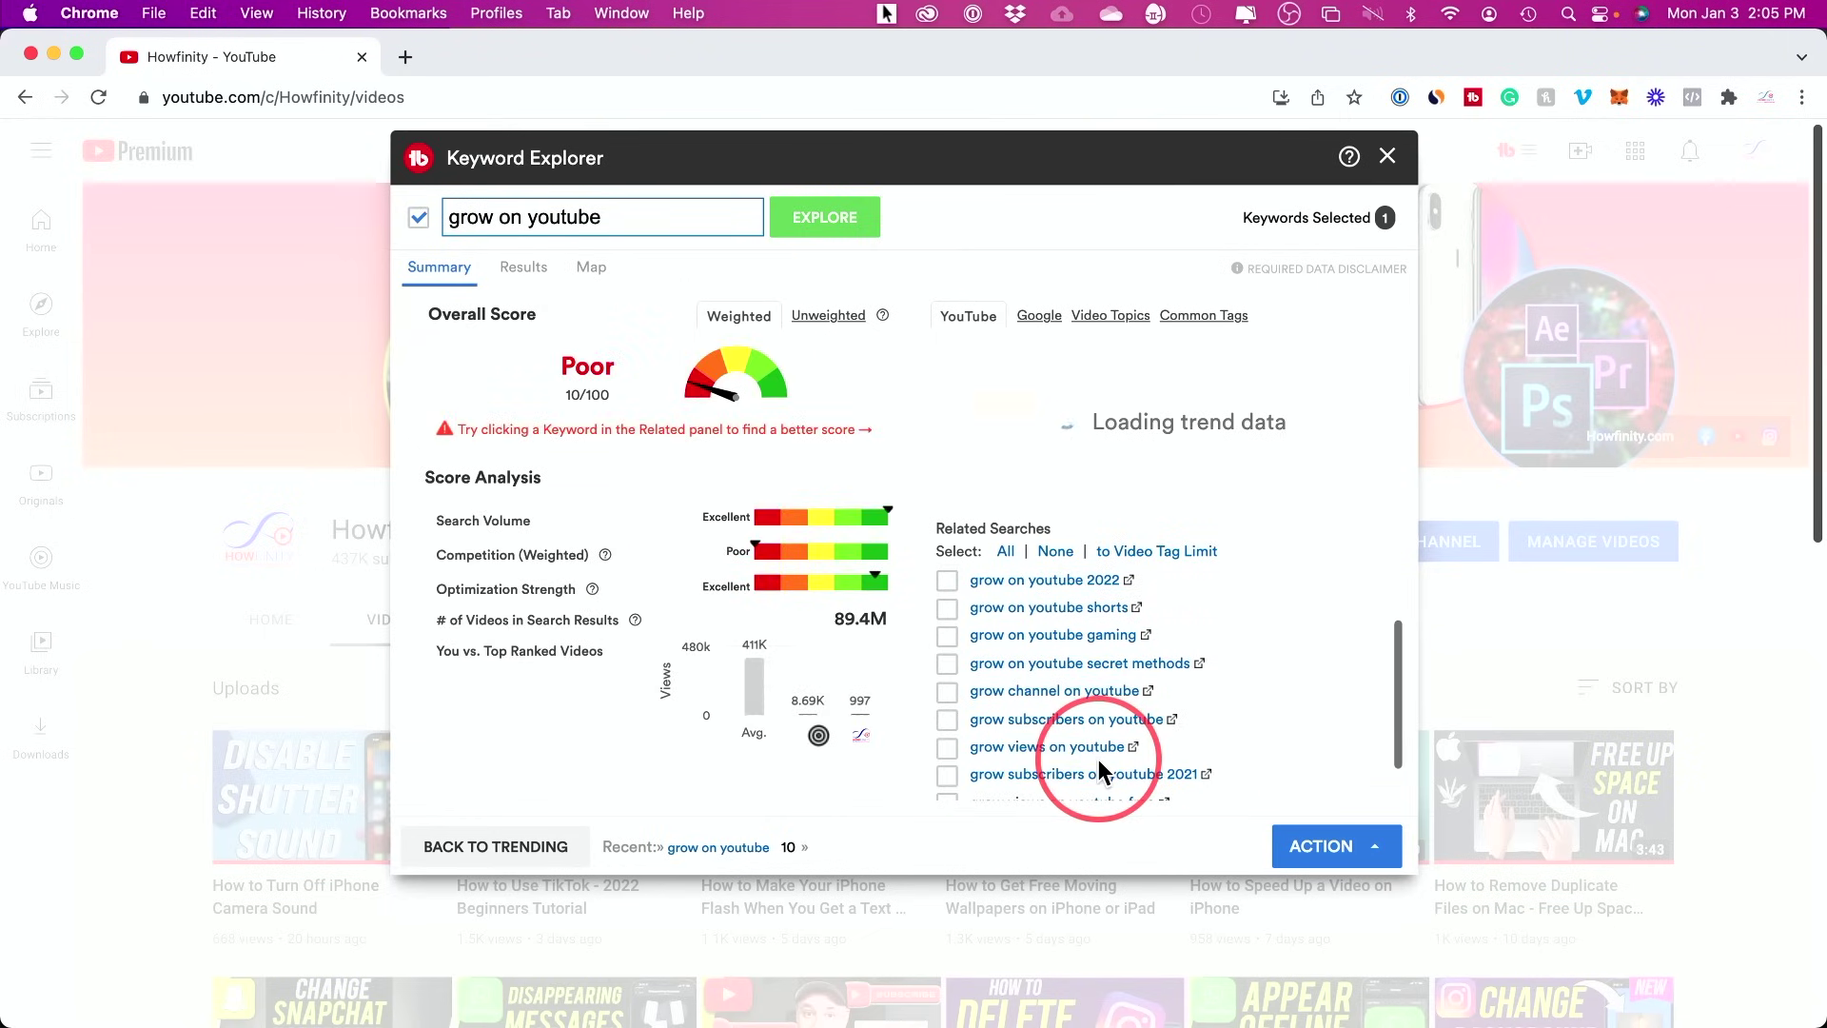
{"action": "scroll", "coordinate": [1104, 721], "scroll_direction": "down", "scroll_amount": 1}
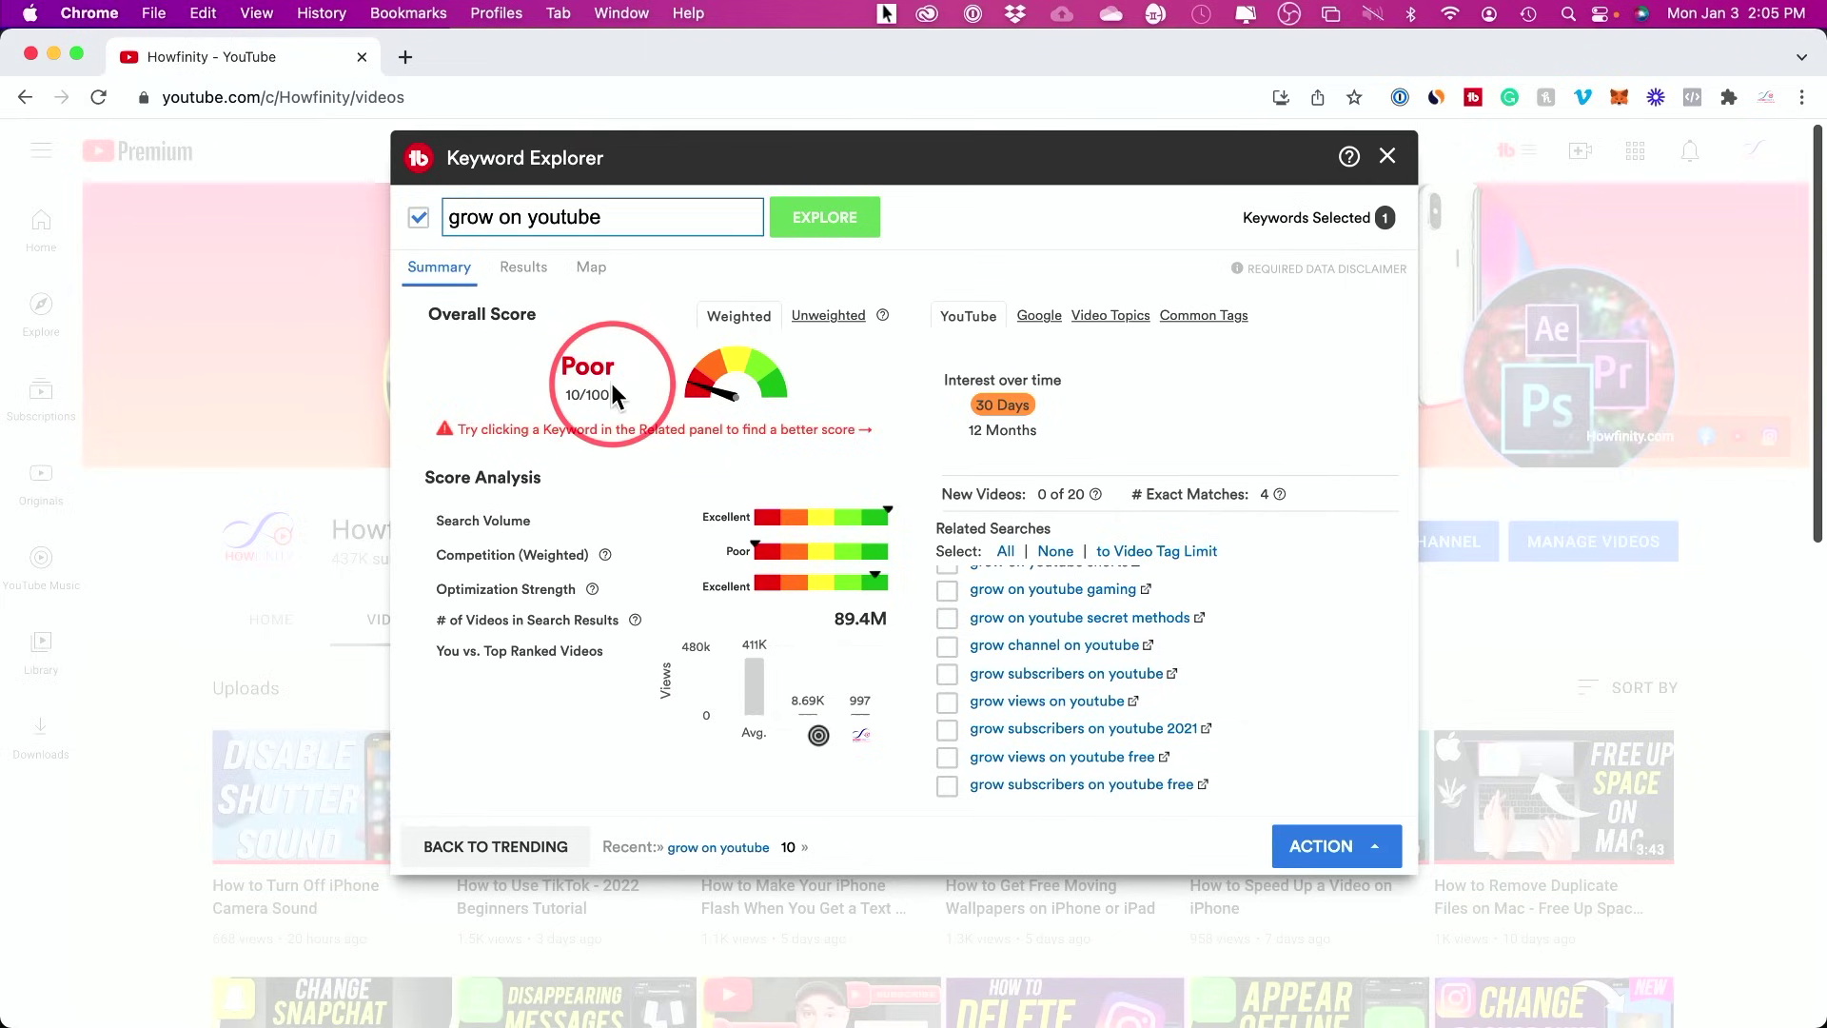
{"action": "left_click", "coordinate": [946, 620]}
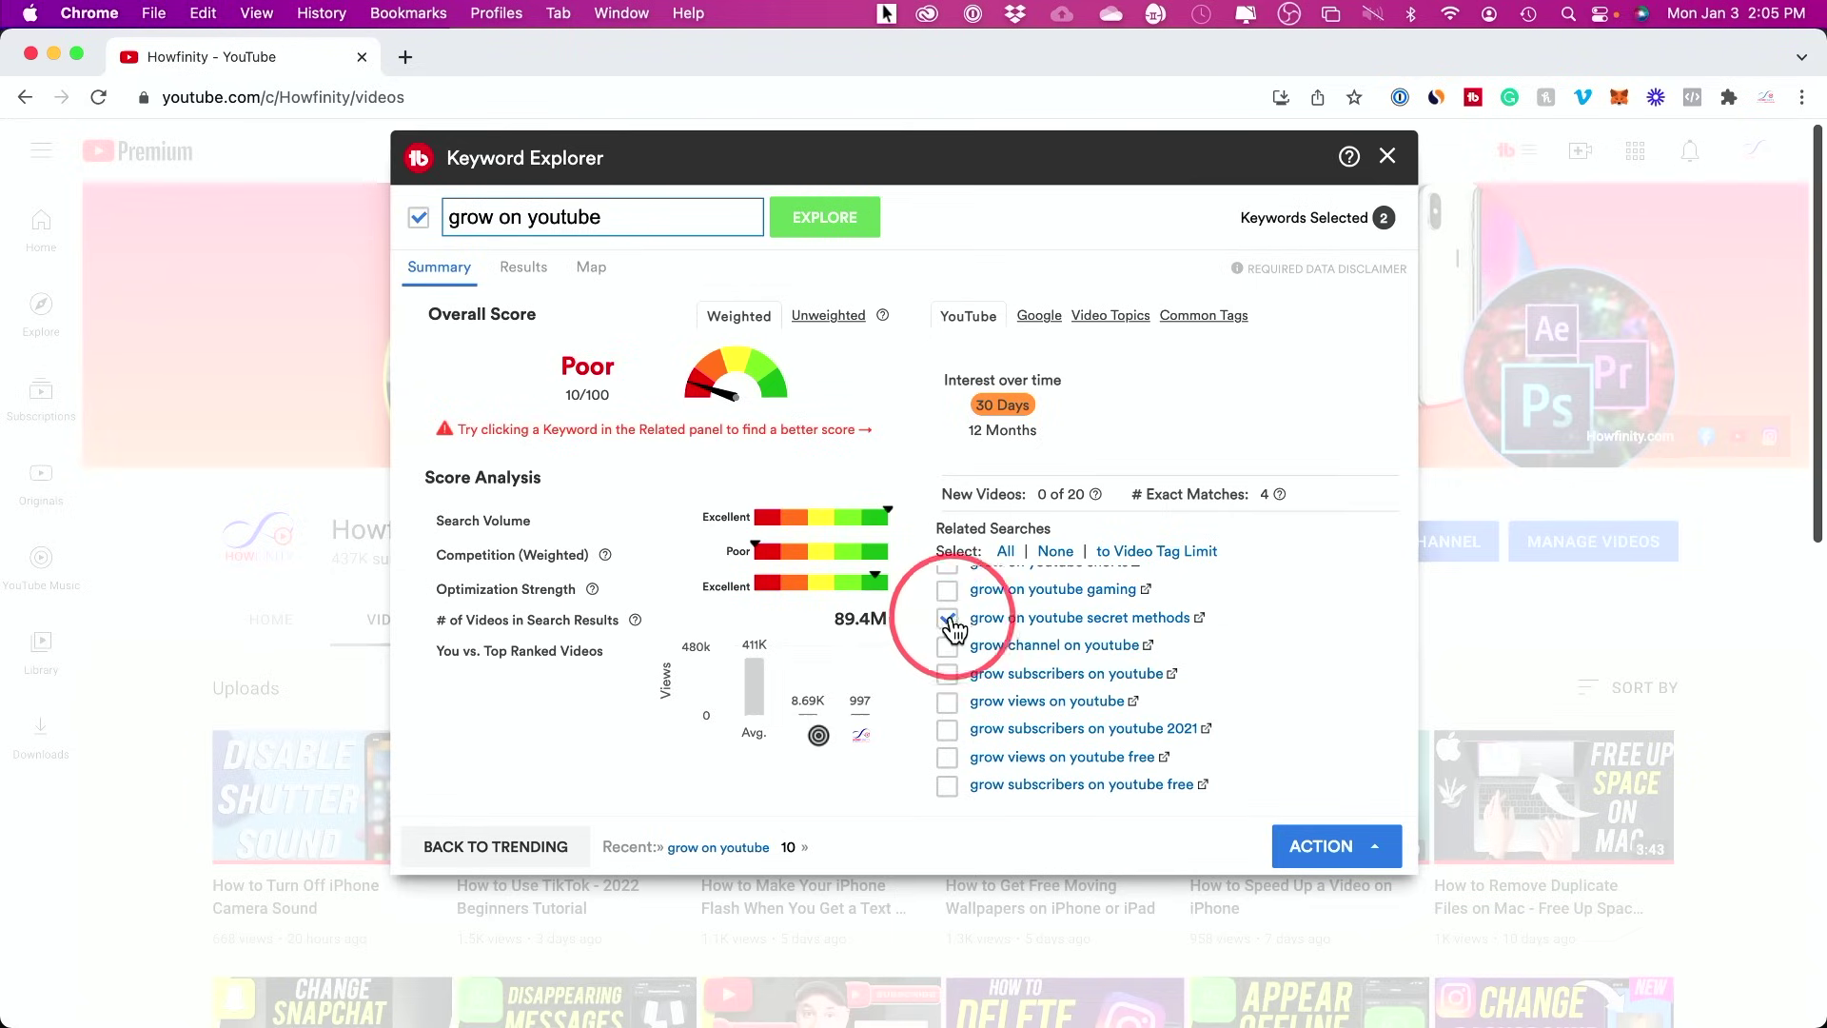
{"action": "left_click", "coordinate": [1018, 620]}
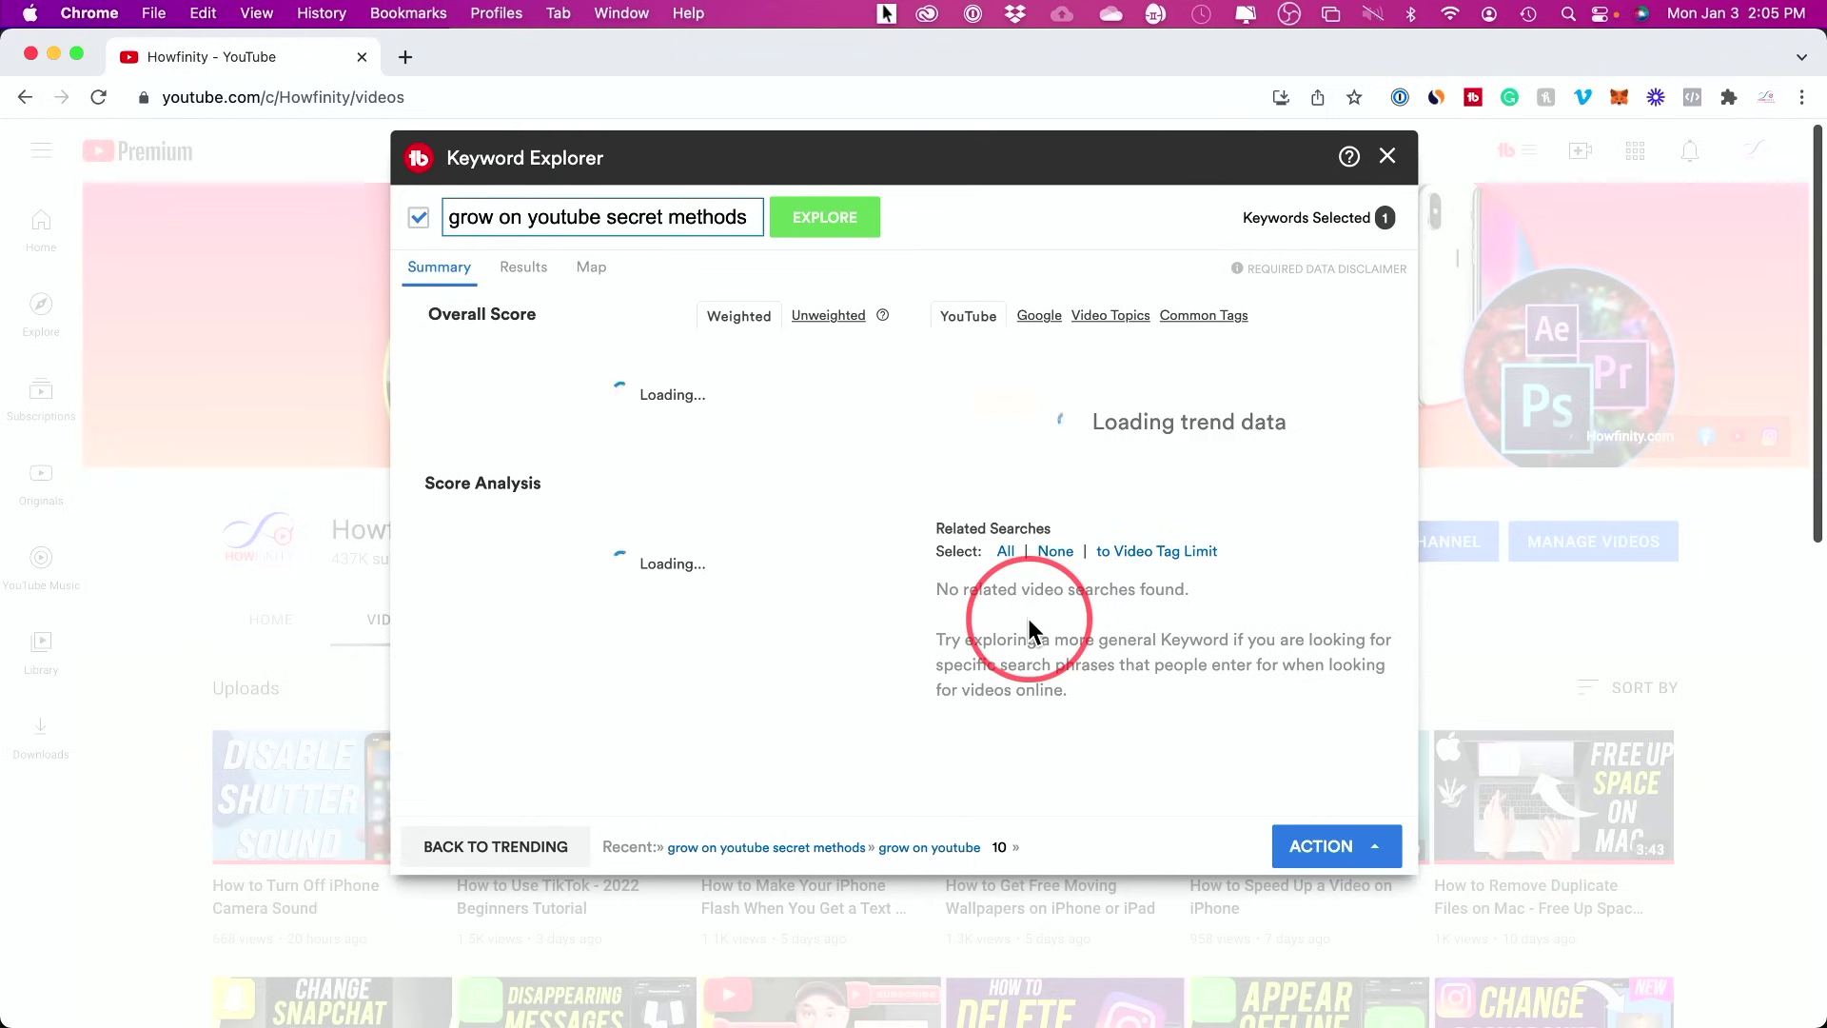